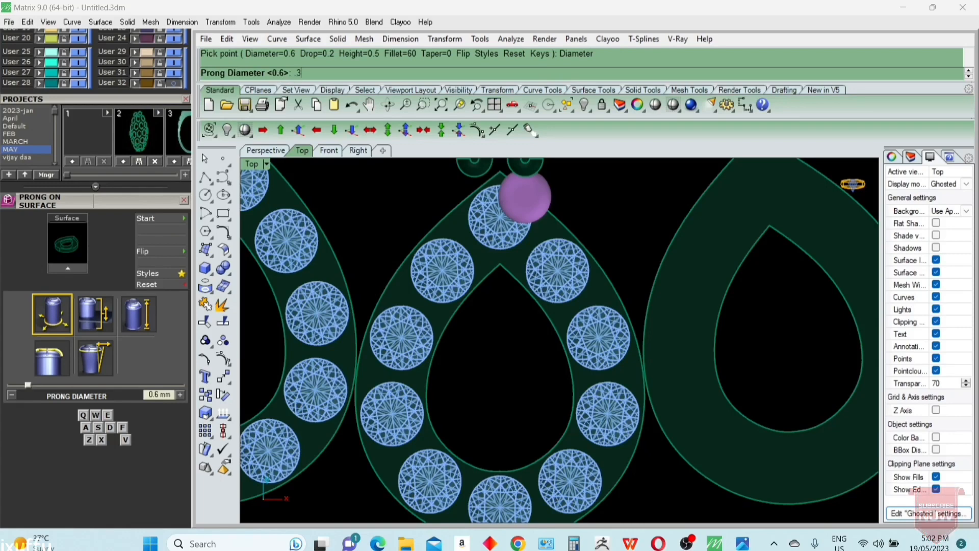
- Set the prong diameter to 0.35 mm and place a prong pair between the middle pear's top stone and its right neighbour
key("Return")
scroll(541, 224, "up", 4)
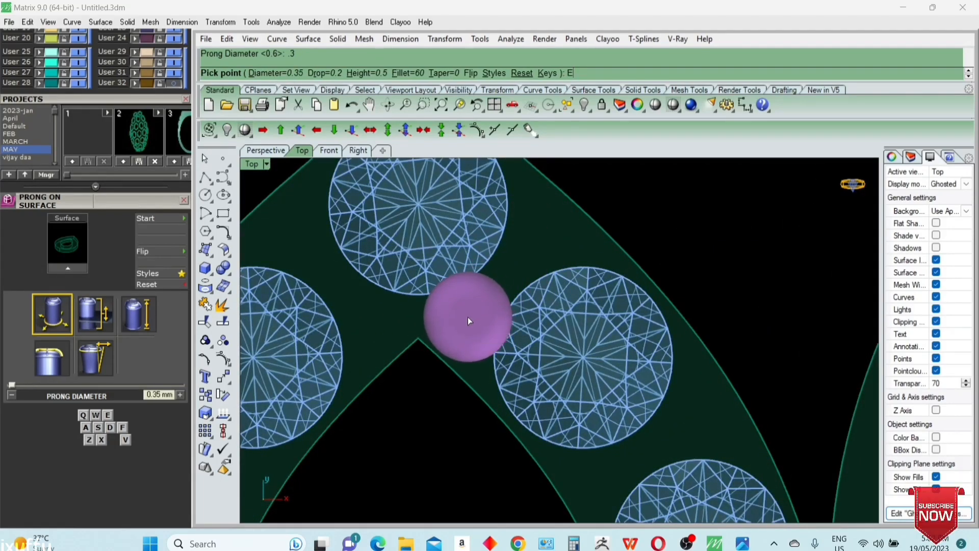
left_click(471, 309)
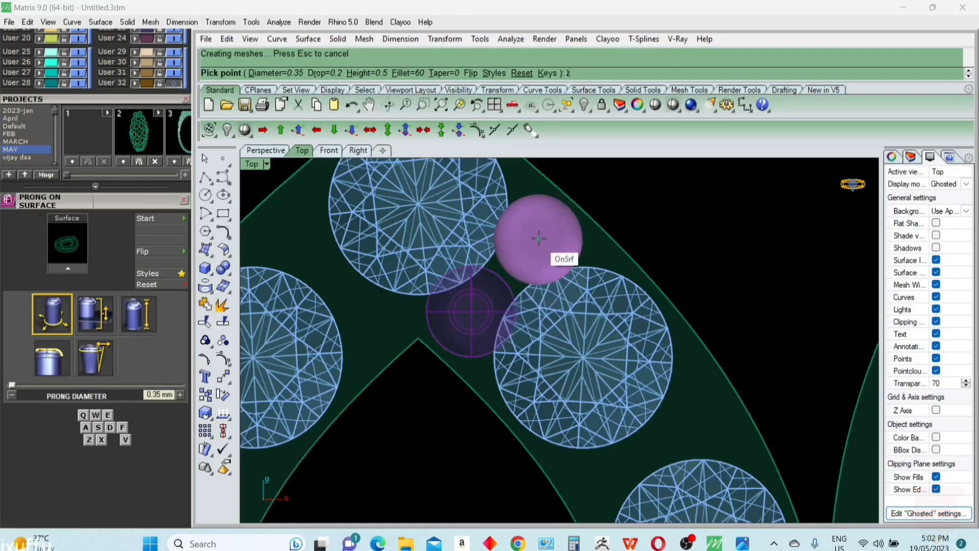
- Place 0.35 mm inner and outer prongs in each gap between the stones down the middle pear's right side
scroll(507, 258, "down", 3)
scroll(519, 311, "up", 3)
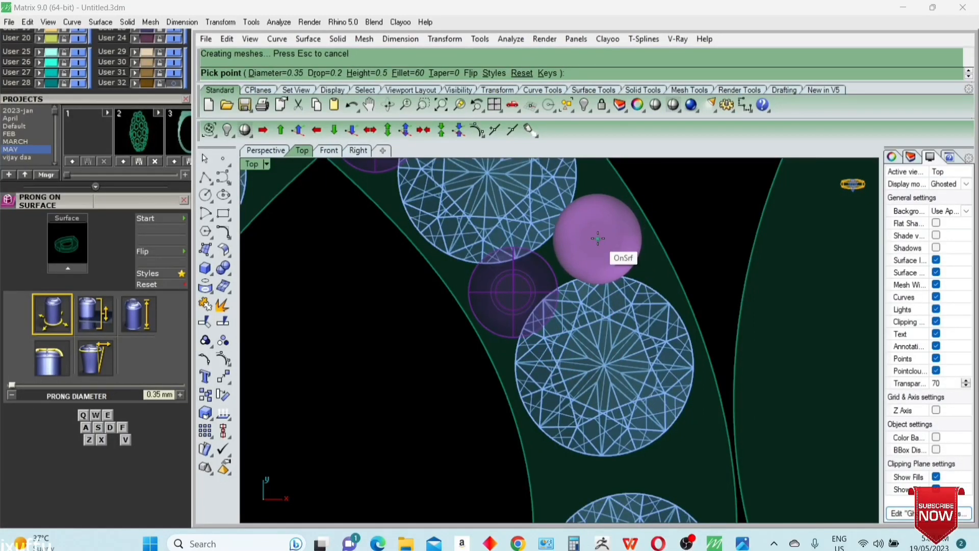
scroll(598, 238, "down", 3)
scroll(572, 335, "up", 3)
left_click(573, 336)
scroll(572, 334, "down", 3)
scroll(621, 329, "up", 3)
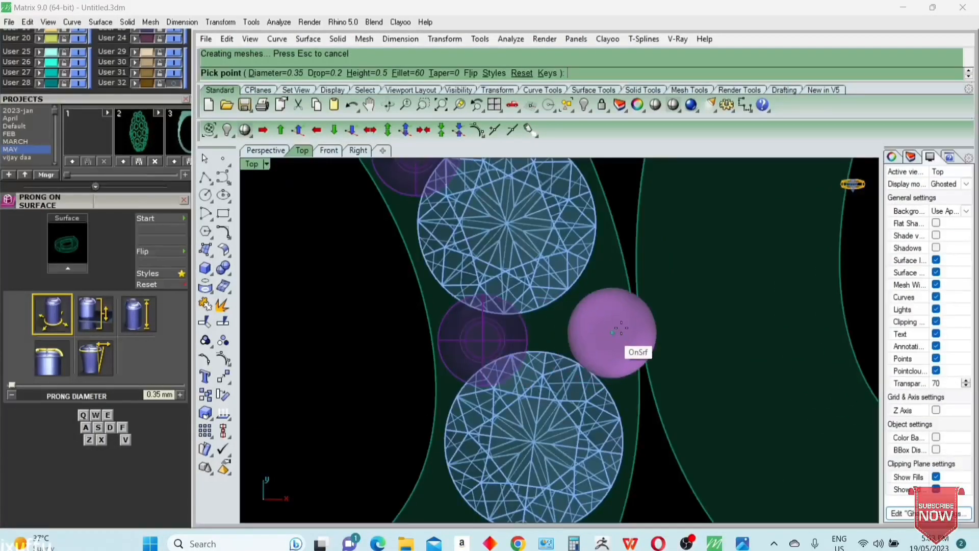
scroll(505, 331, "up", 3)
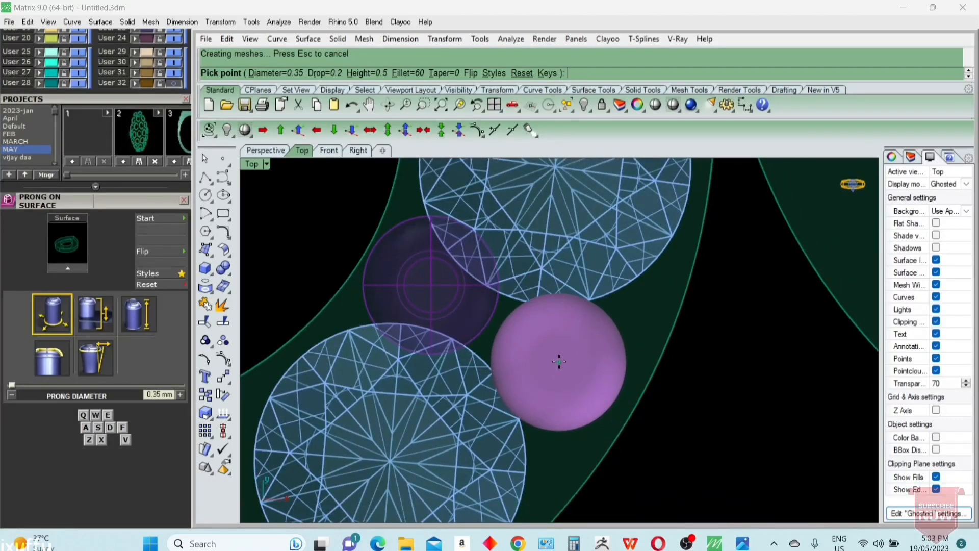
- Place the last inner and outer prongs between the middle pear's bottom stone and its right neighbour, ending the prong placement
scroll(560, 362, "down", 3)
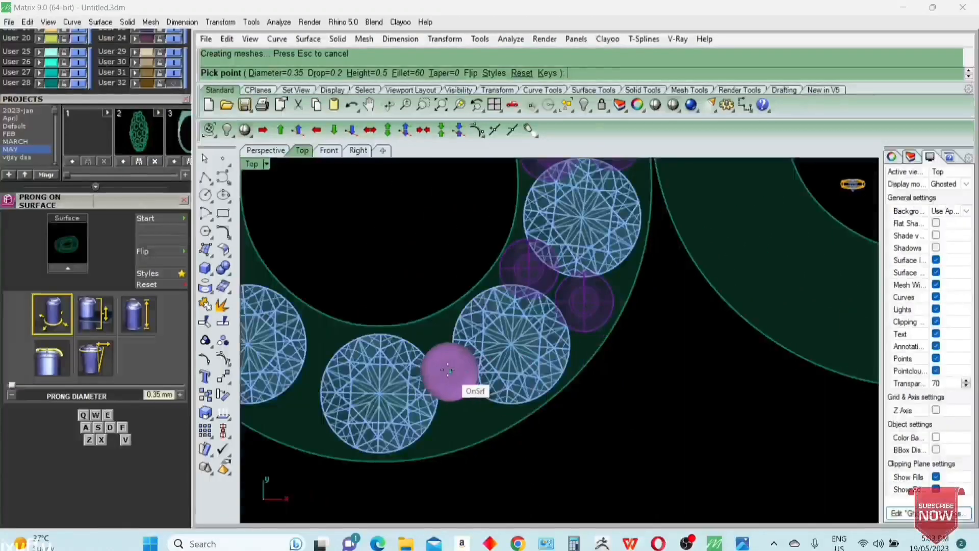
scroll(439, 357, "up", 2)
scroll(475, 357, "up", 1)
type("Q")
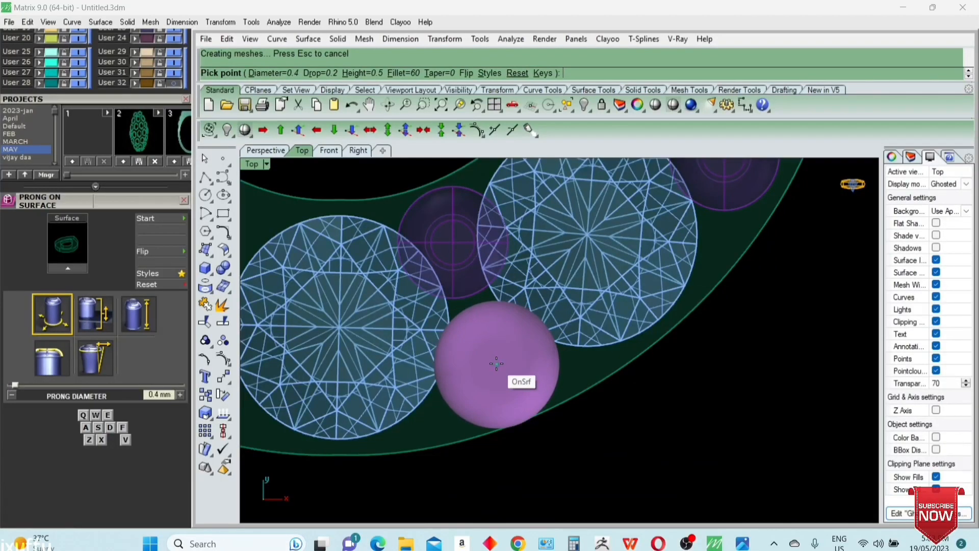
key("Return")
scroll(494, 359, "down", 3)
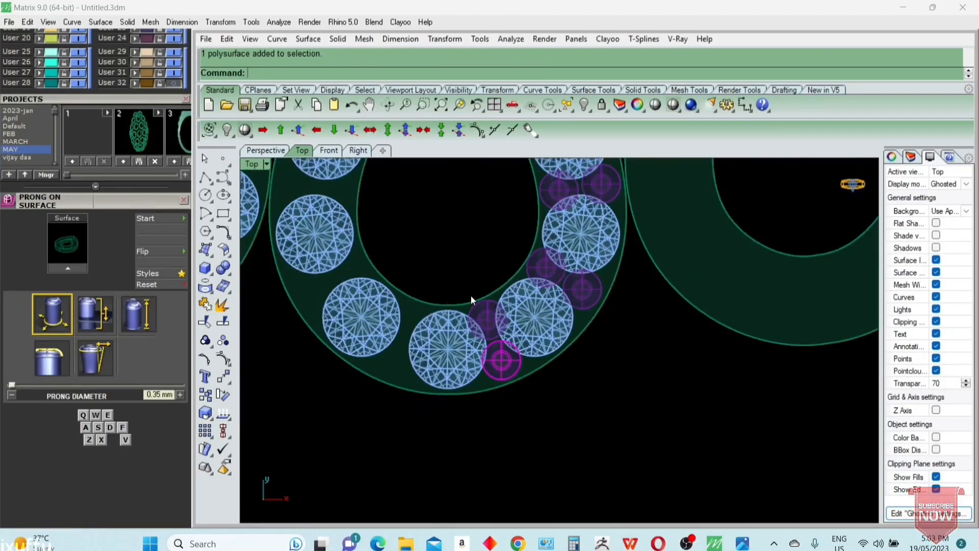
- Mirror all the right-side prongs of the middle pear onto its left side, across the line through its inner and outer tips
left_click(546, 265, "shift")
left_click(583, 289, "shift")
right_click_drag(610, 265, 637, 390)
left_click_drag(529, 357, 721, 269, "shift")
right_click_drag(721, 268, 768, 348)
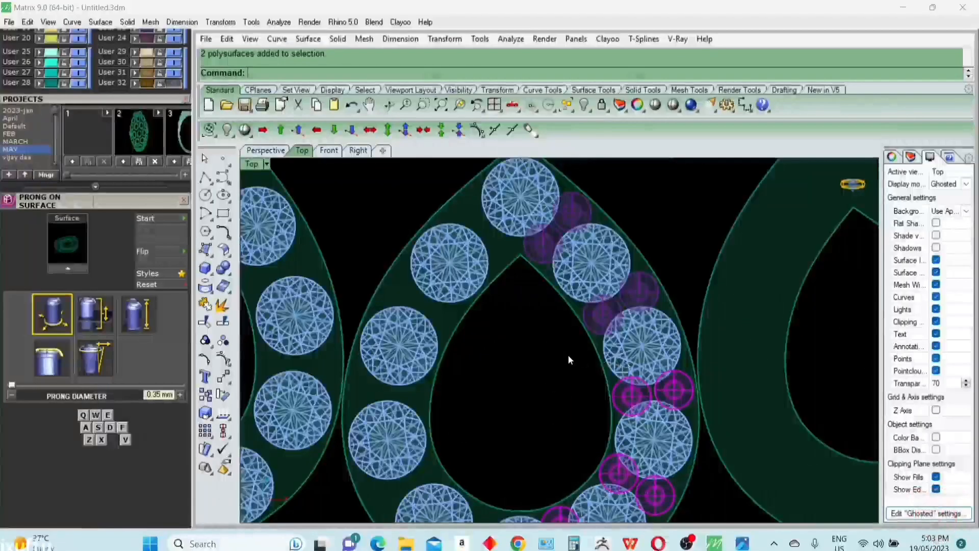
left_click_drag(568, 355, 709, 265, "shift")
right_click_drag(709, 265, 730, 311)
type("MIR")
key("Return")
scroll(545, 307, "up", 6)
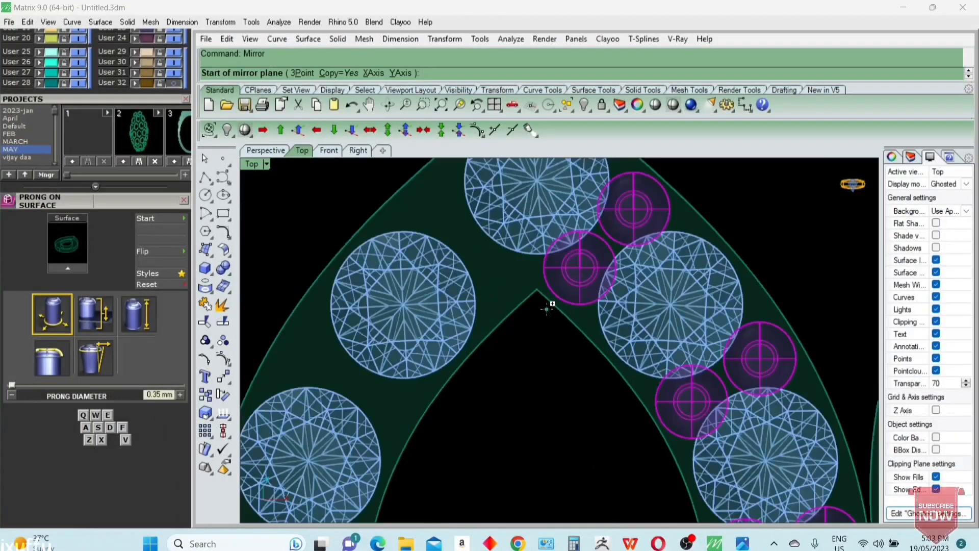
left_click(539, 293)
scroll(540, 291, "down", 6)
left_click(539, 184)
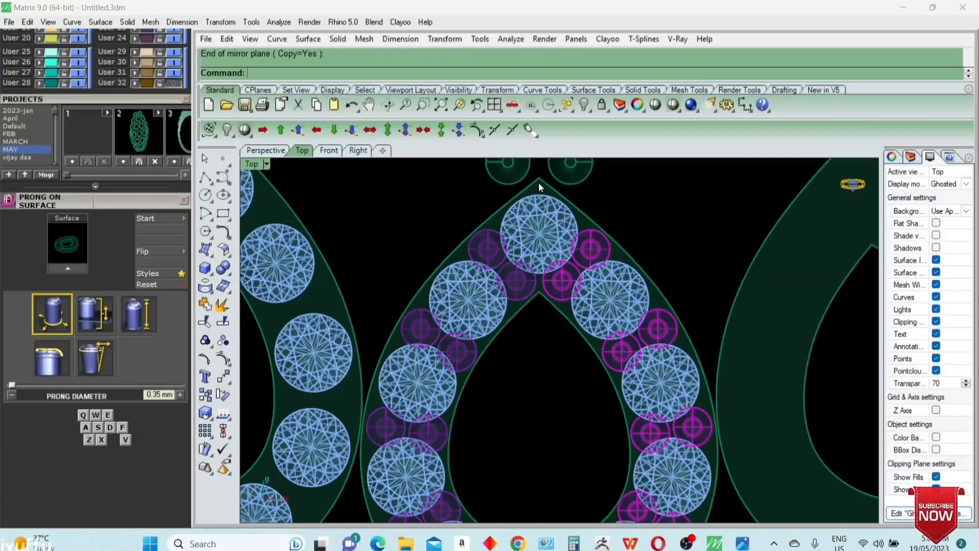
- Examine the mirrored prongs of the middle pear in the Perspective view and return to the Top view
scroll(567, 295, "down", 5)
right_click_drag(567, 294, 590, 333)
left_click(279, 149)
scroll(398, 417, "up", 4)
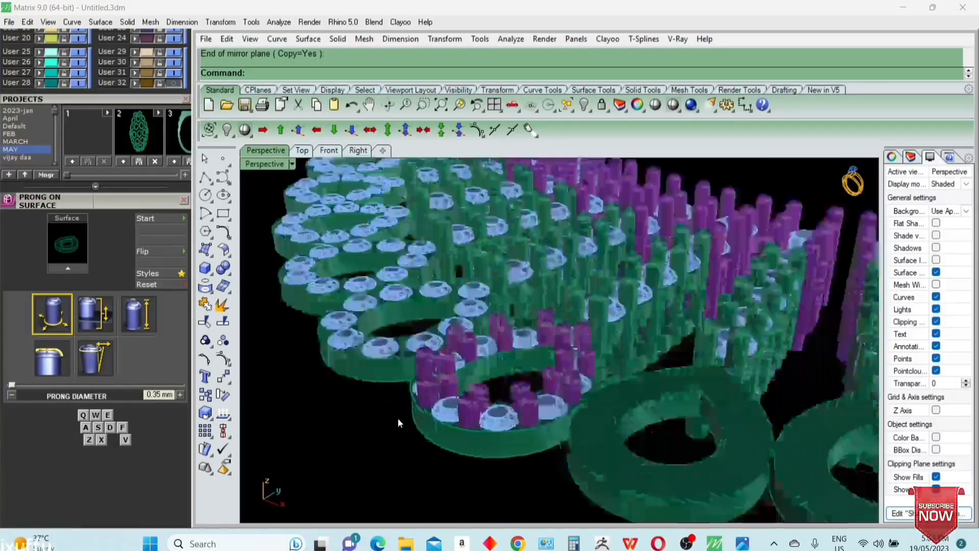
left_click(504, 413, "shift")
scroll(549, 413, "down", 4)
right_click_drag(549, 413, 619, 373)
key("ctrl+F1")
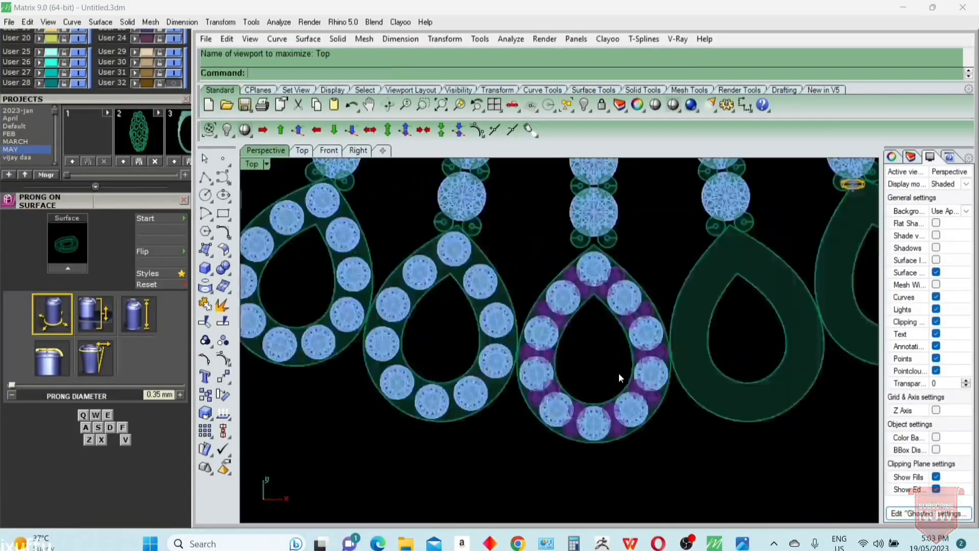
- On the pear left of the middle one, place a 0.35 mm outer and a 0.3 mm inner prong beside the top stone
right_click_drag(478, 372, 638, 399)
scroll(647, 330, "up", 6)
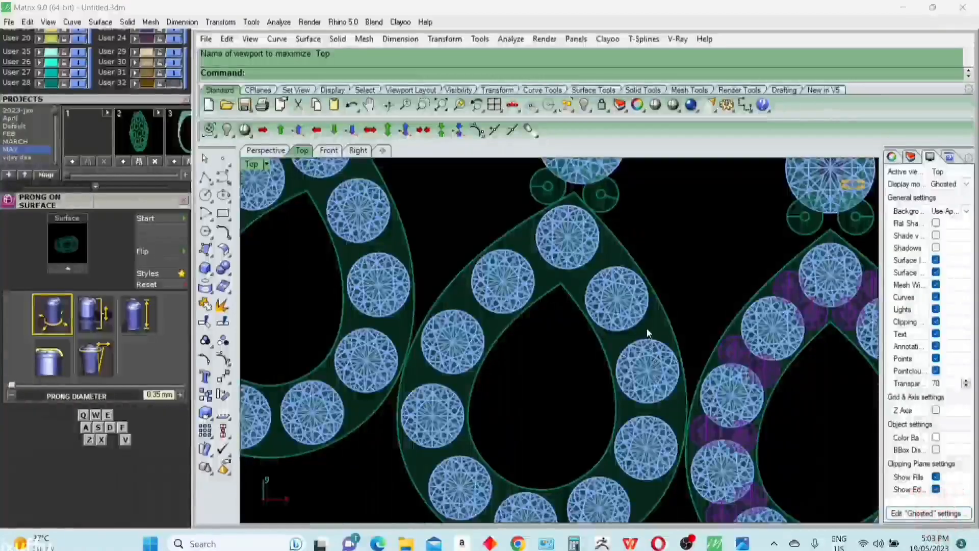
left_click(64, 268)
scroll(587, 263, "up", 5)
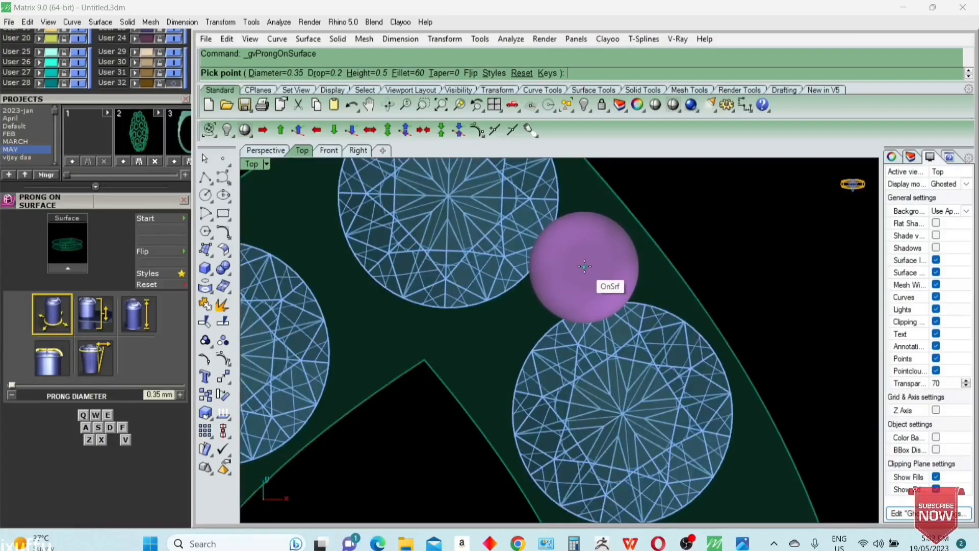
left_click(584, 267)
key("q")
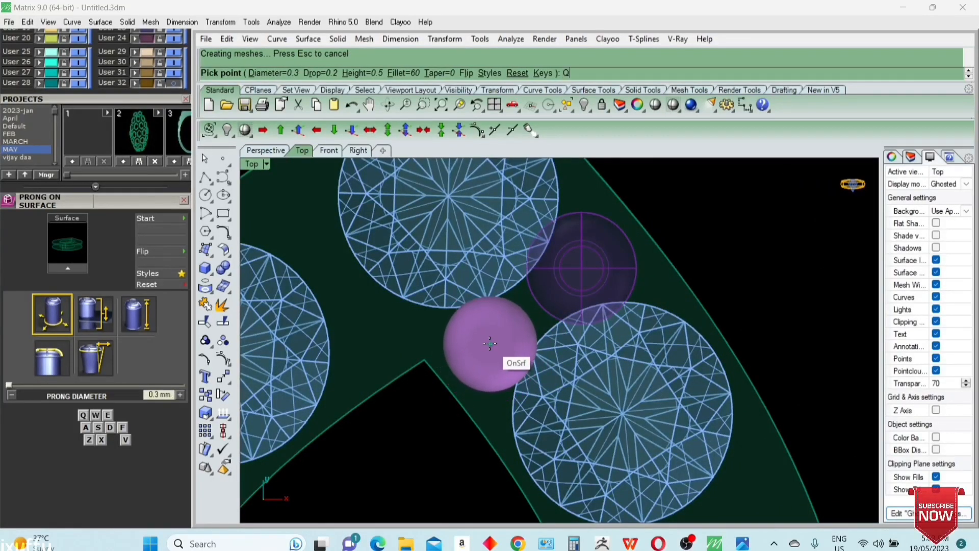
scroll(512, 296, "down", 3)
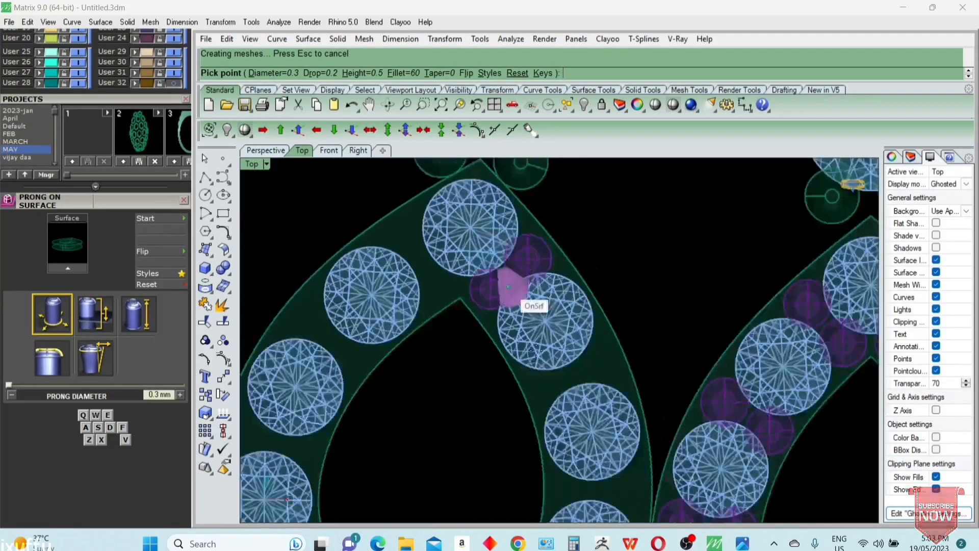
- Set the prong diameter to 0.35 mm and place prong pairs in the next two gaps down this pear's right side
scroll(535, 370, "up", 3)
key("e")
left_click(566, 366)
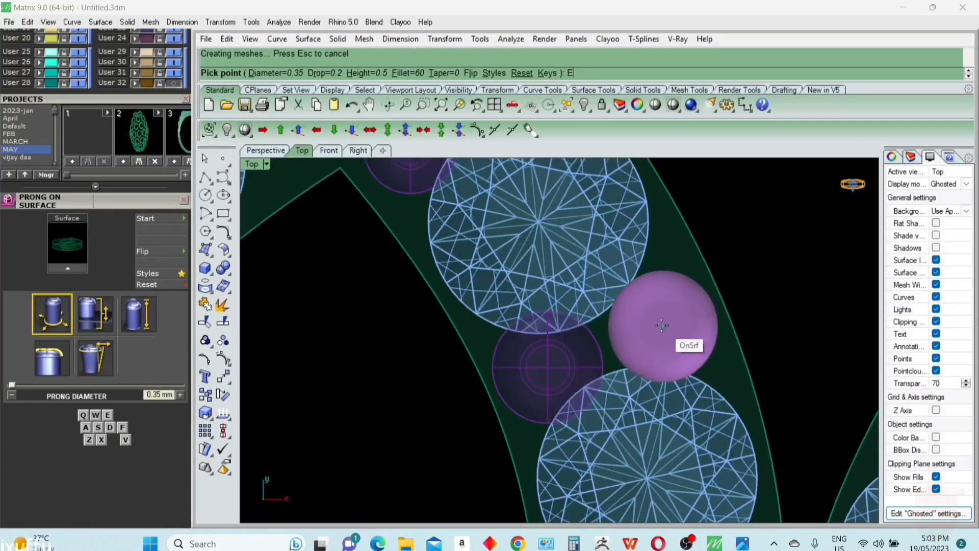
scroll(653, 306, "down", 4)
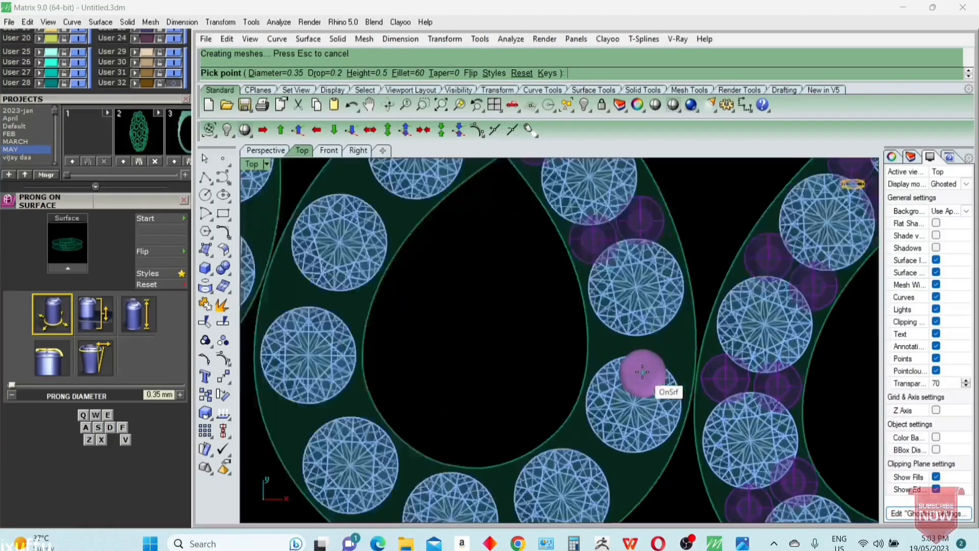
scroll(571, 324, "up", 4)
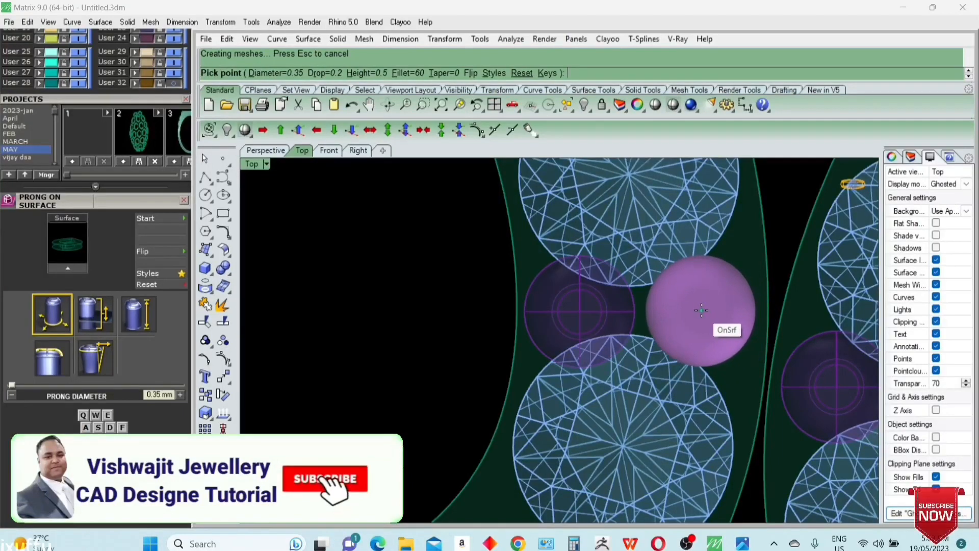
left_click(701, 310)
- Place 0.35 mm prong pairs in the remaining lower-right gaps down to this pear's bottom stone and finish the prong placement
scroll(693, 326, "down", 4)
scroll(612, 350, "up", 4)
left_click(611, 343)
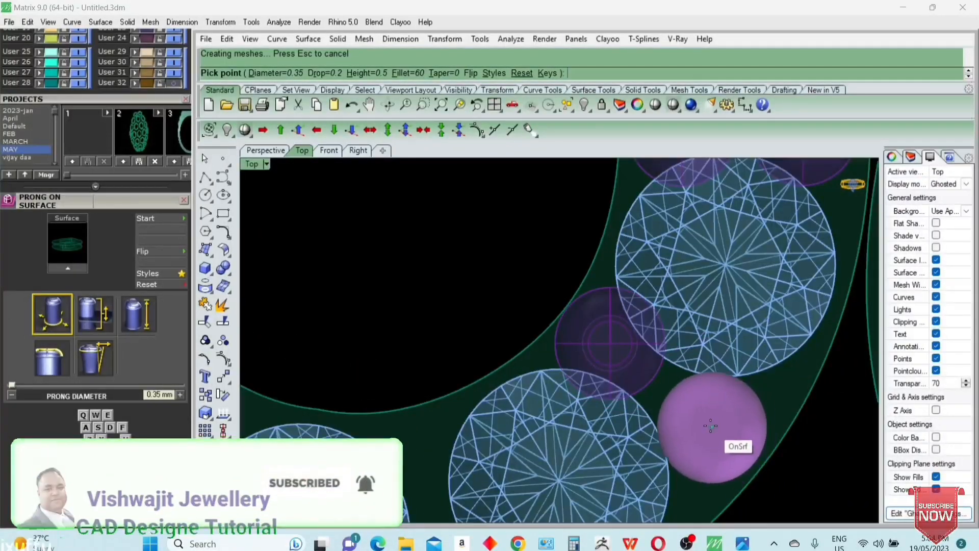
left_click(711, 425)
scroll(590, 393, "up", 3)
scroll(524, 350, "down", 5)
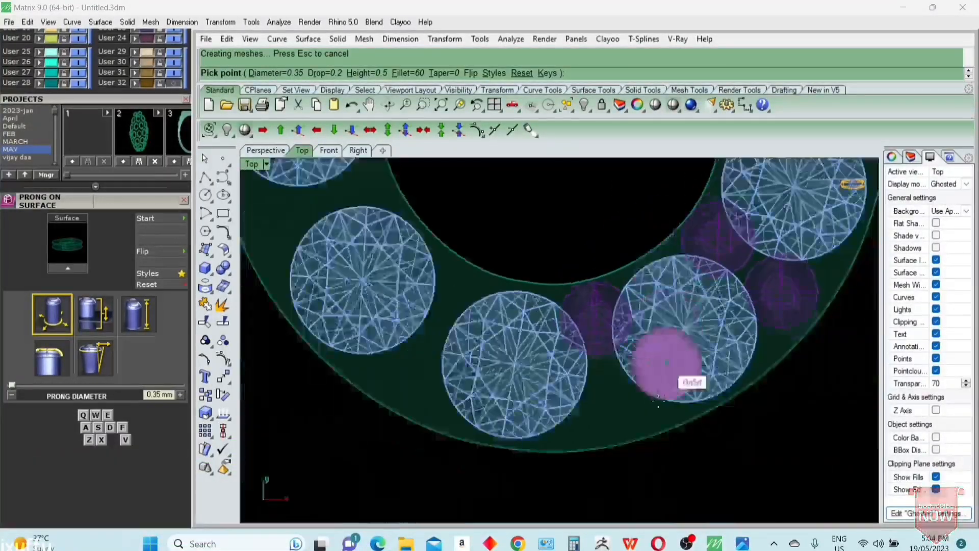
scroll(655, 403, "up", 4)
left_click(581, 386)
right_click(583, 387)
- Mirror the second pear's right-side prongs across the line through its inner and outer tips, and clear the selection
scroll(588, 388, "down", 9)
left_click(590, 393)
left_click(580, 363, "shift")
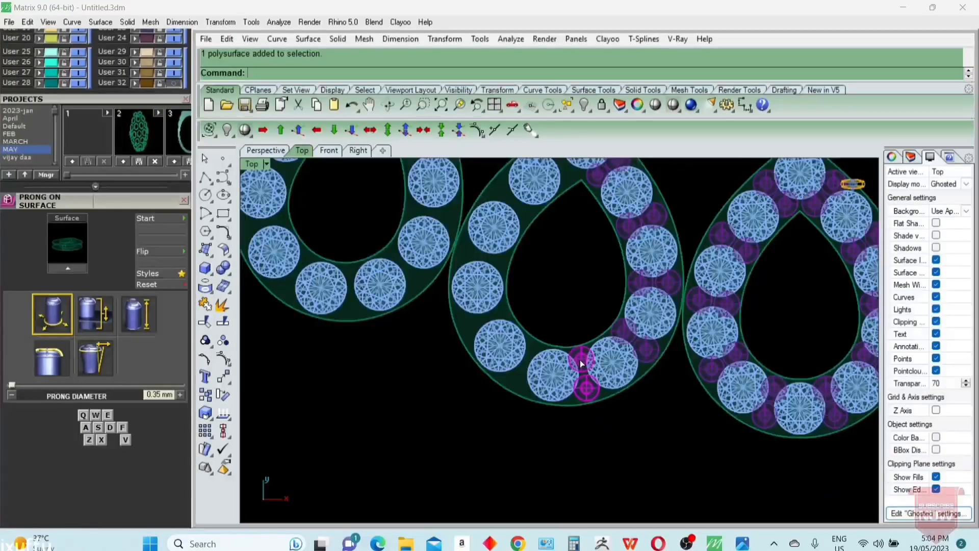
right_click_drag(692, 255, 701, 323)
left_click_drag(610, 319, 640, 302, "shift")
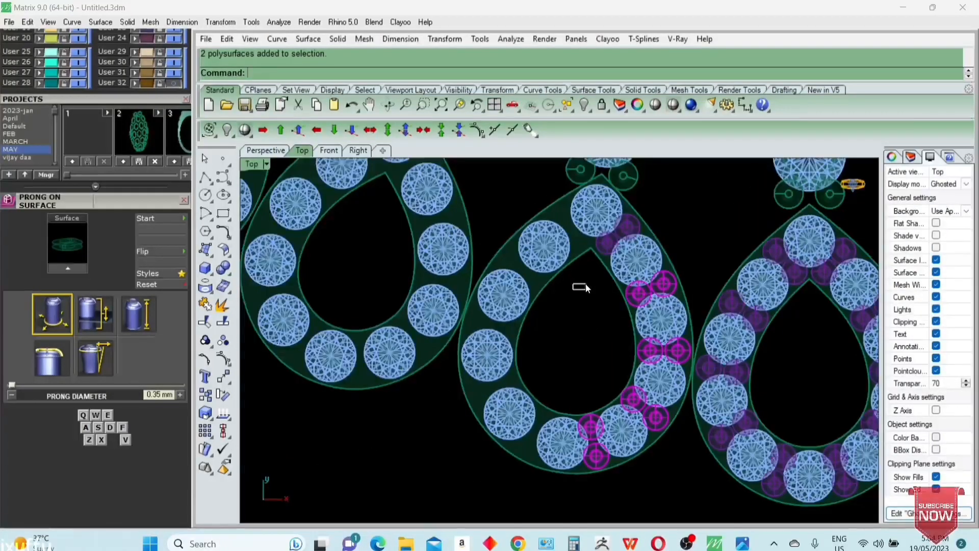
type("mirror")
key("Return")
scroll(585, 288, "up", 4)
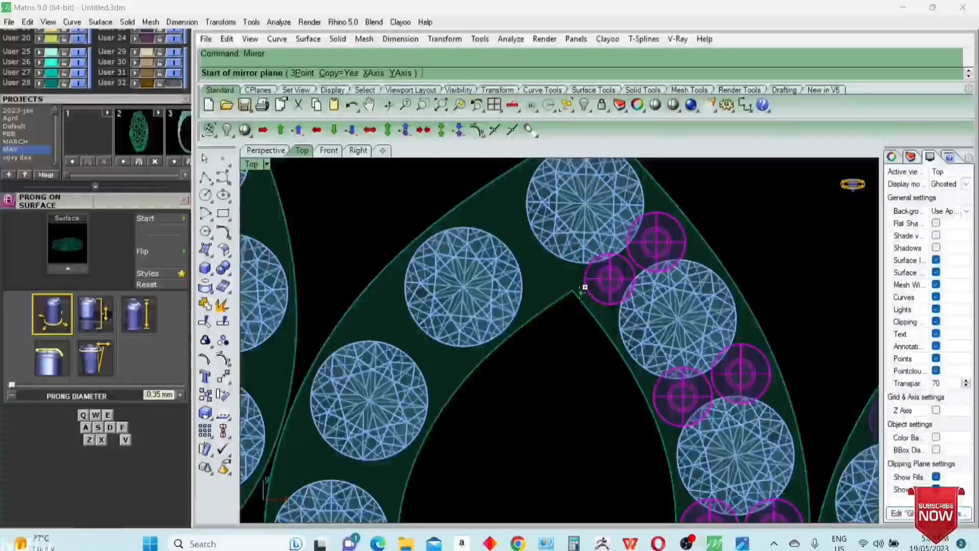
left_click(585, 287)
scroll(581, 286, "down", 5)
left_click(588, 194)
scroll(607, 219, "down", 3)
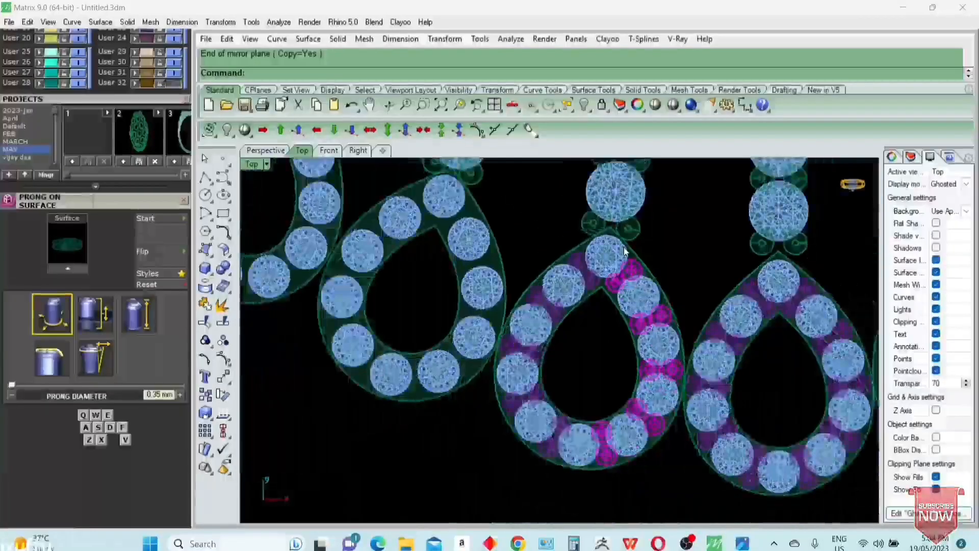
scroll(624, 247, "down", 2)
key("Escape")
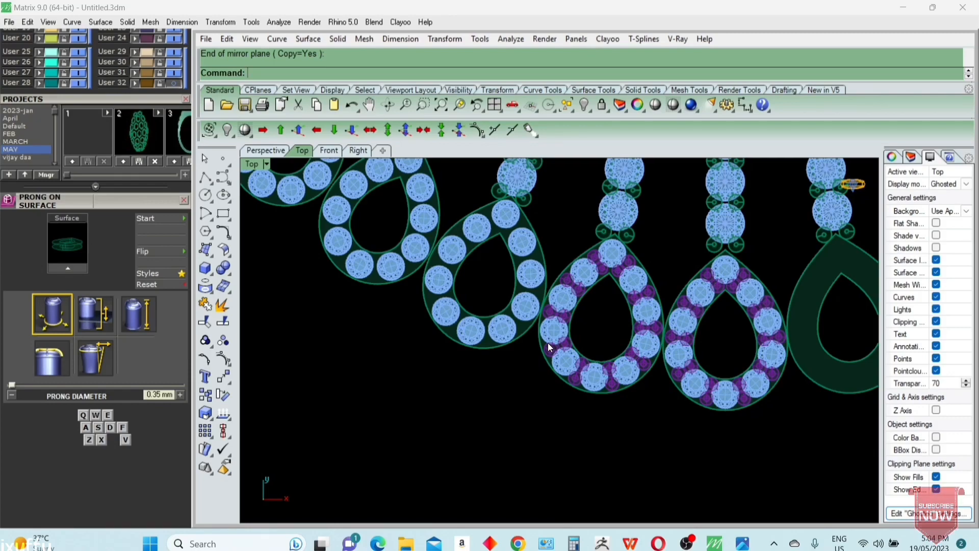
- Start Prong On Surface on the next pear to the left and place a 0.35 mm prong pair between its second and third right-side stones
left_click(516, 314)
scroll(556, 341, "up", 6)
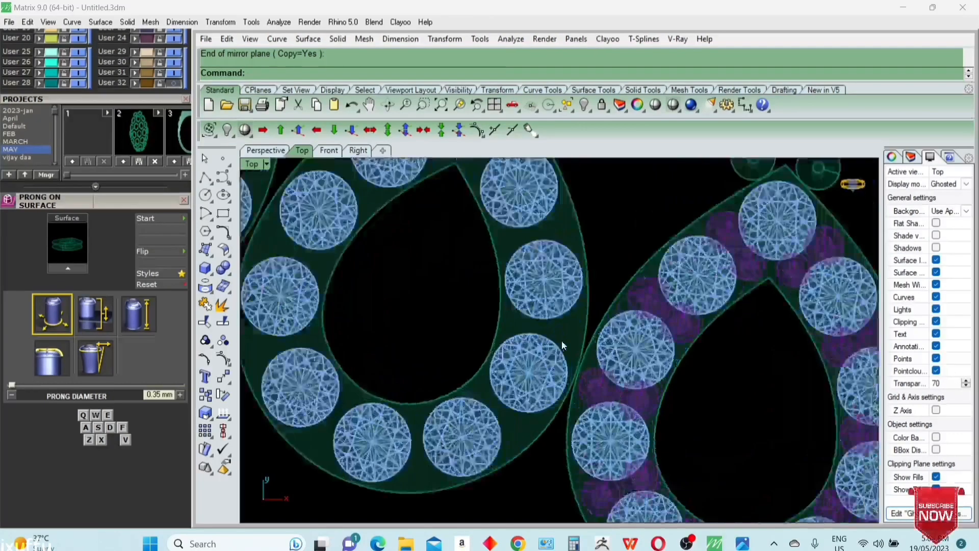
left_click(68, 269)
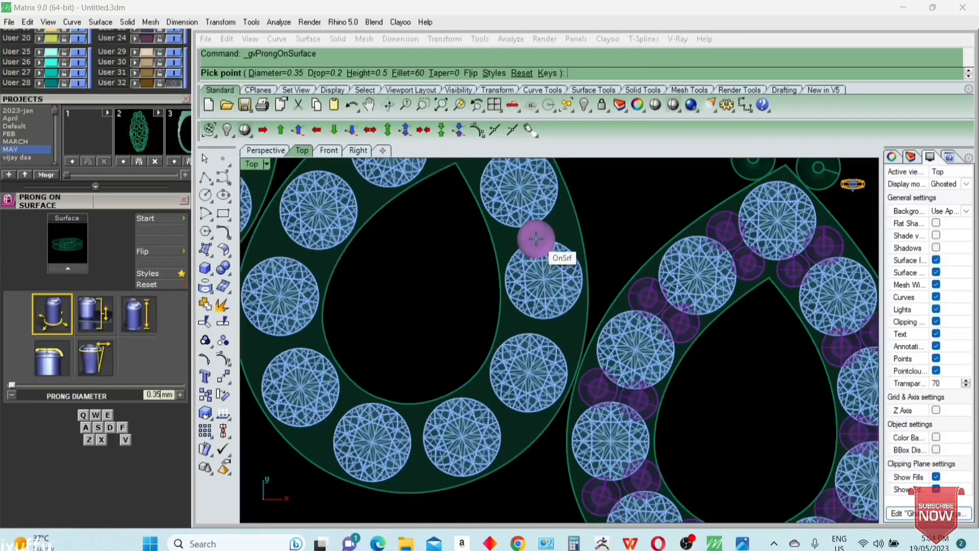
scroll(503, 239, "up", 4)
left_click(503, 240)
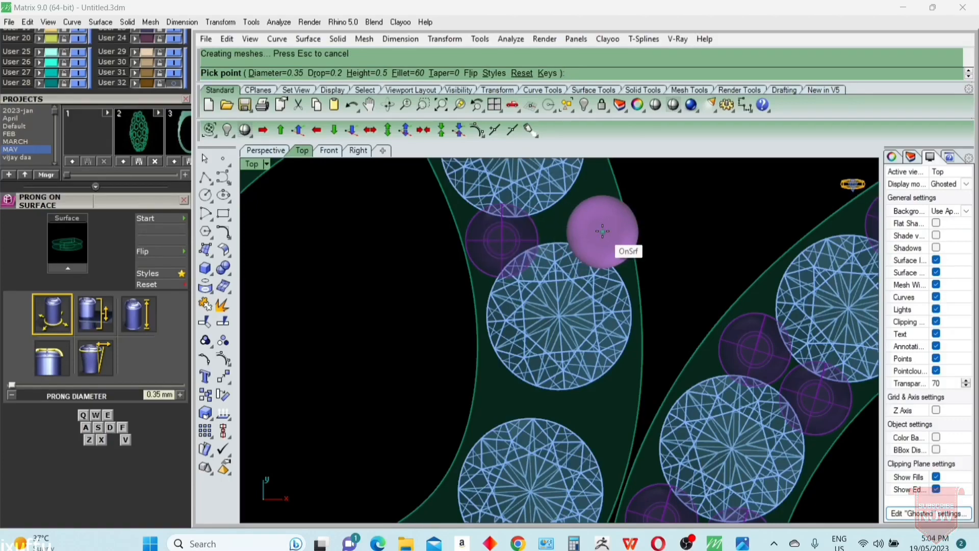
scroll(603, 232, "up", 6)
right_click_drag(577, 213, 567, 263)
left_click(552, 256)
- Place a 0.35 mm outer prong and a 0.3 mm inner prong between this pear's top stone and its right neighbour
scroll(547, 313, "down", 8)
right_click_drag(546, 313, 546, 417)
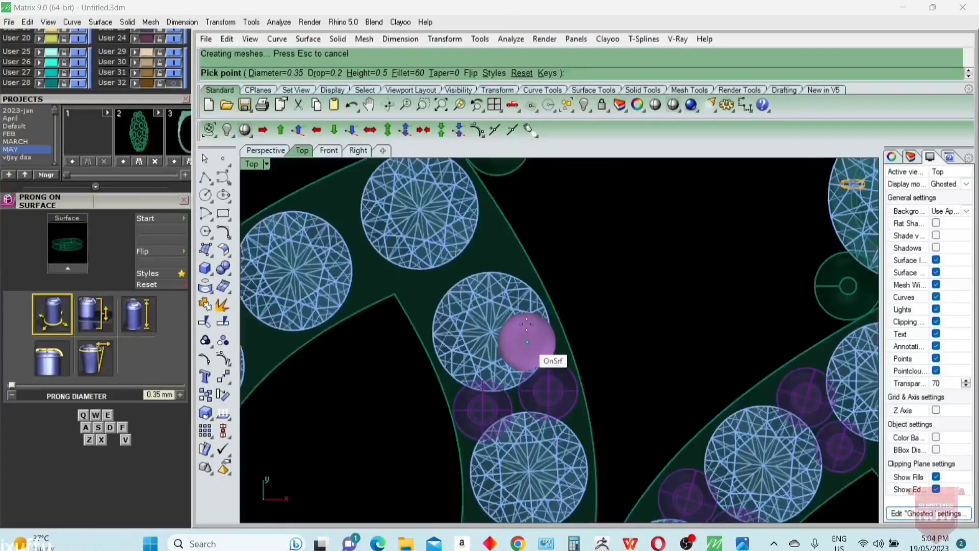
scroll(515, 283, "up", 3)
left_click(471, 237)
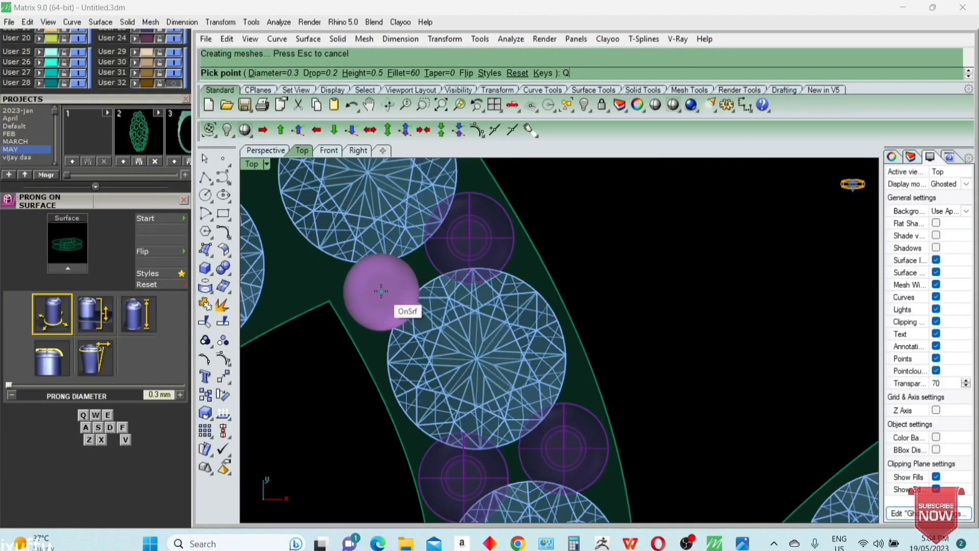
left_click(384, 285)
- Return the prong diameter to 0.35 mm and place a prong pair between this pear's third and fourth right-side stones
scroll(387, 291, "down", 6)
scroll(485, 444, "up", 8)
right_click_drag(485, 443, 471, 280)
key("w")
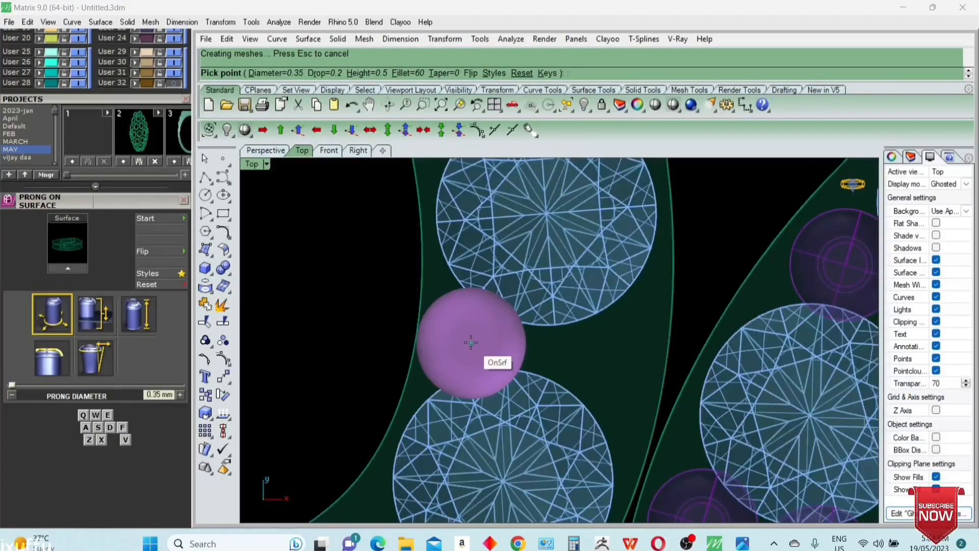
left_click(471, 341)
right_click_drag(470, 340, 400, 289)
left_click(525, 309)
- Place a 0.35 mm prong pair between this pear's fourth and fifth right-side stones
scroll(545, 249, "down", 8)
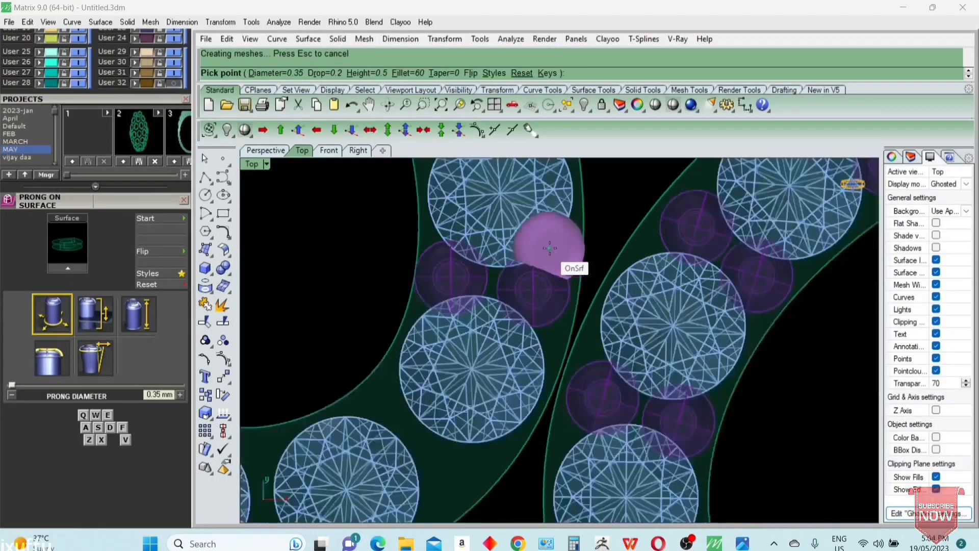
scroll(443, 356, "up", 4)
scroll(441, 359, "up", 4)
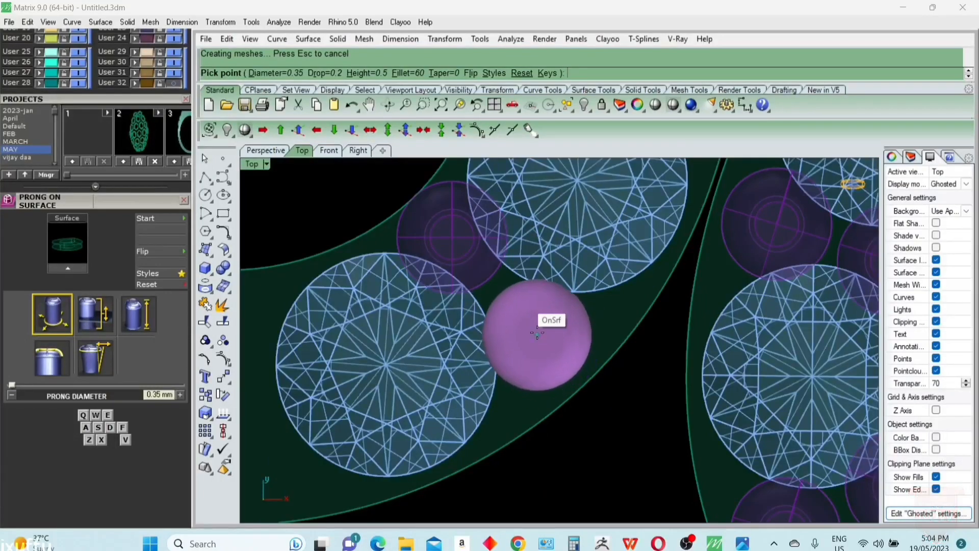
scroll(648, 285, "down", 6)
- Place a 0.35 mm prong pair between this pear's two bottom stones and end the prong command
scroll(406, 313, "up", 8)
left_click(489, 290)
scroll(507, 253, "down", 5)
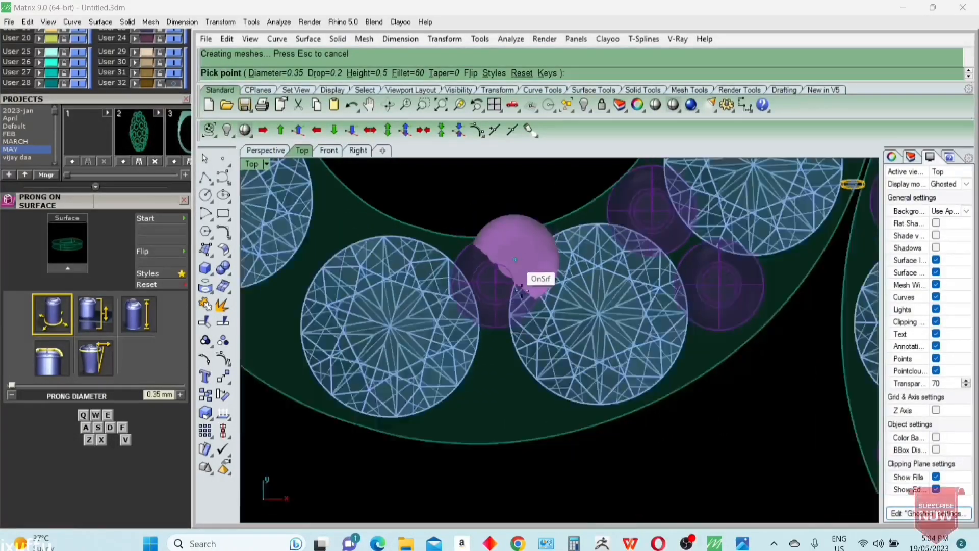
scroll(500, 391, "up", 4)
left_click(501, 345)
right_click(501, 344)
scroll(498, 337, "down", 4)
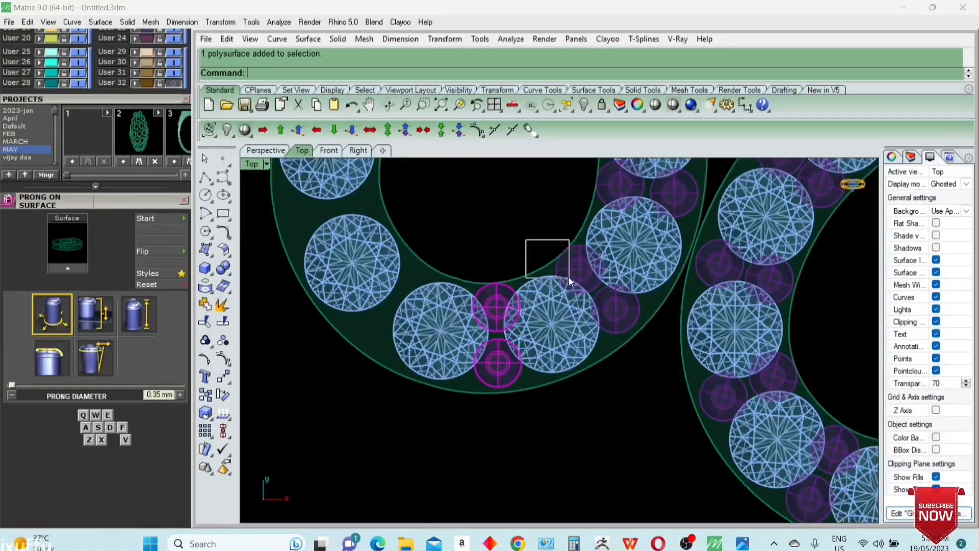
- Mirror this pear's right-side prongs across the line from its inner tip to its outer tip, and clear the selection
left_click_drag(570, 279, 645, 339, "shift")
right_click_drag(659, 265, 610, 374)
scroll(566, 380, "down", 8)
scroll(566, 380, "up", 8)
left_click_drag(529, 262, 661, 334, "shift")
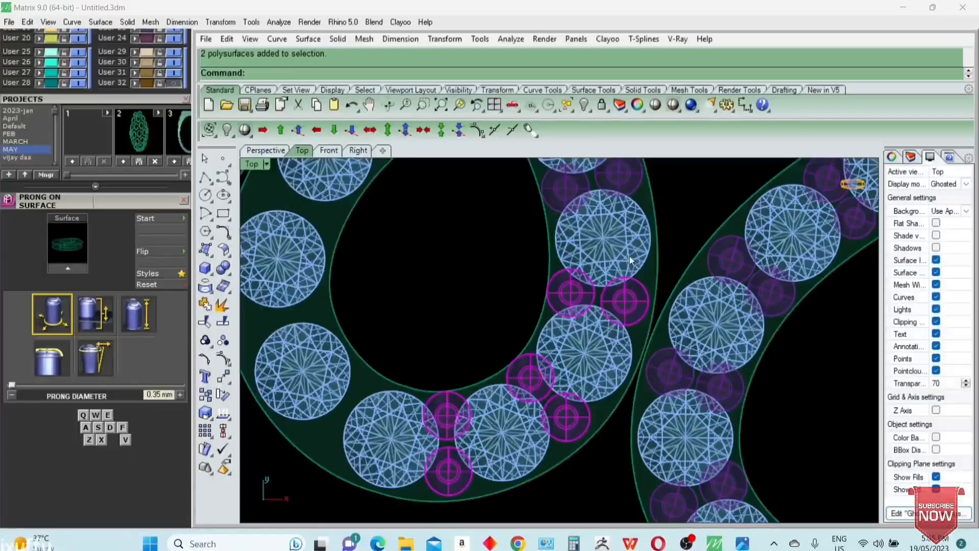
right_click_drag(630, 256, 621, 381)
left_click_drag(498, 350, 645, 264, "shift")
right_click_drag(614, 258, 664, 336)
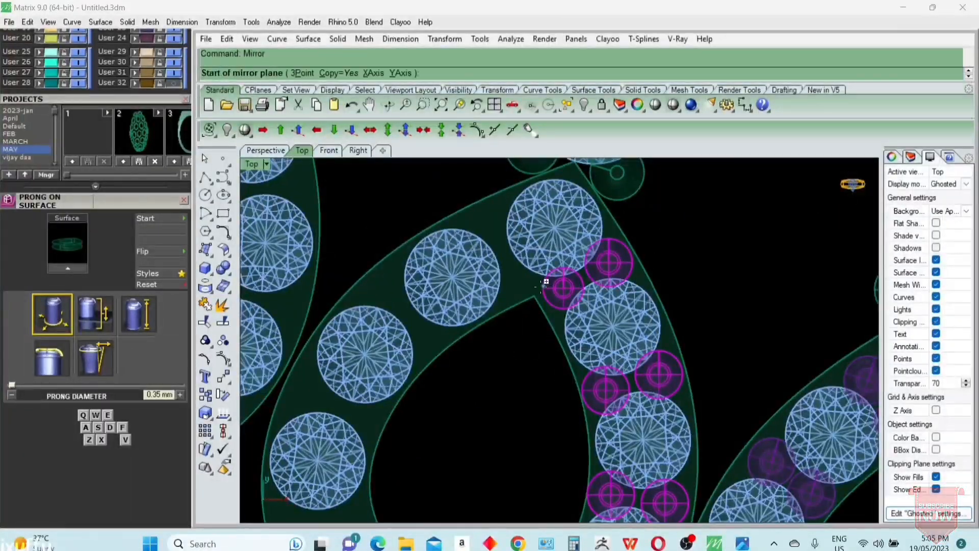
scroll(534, 293, "up", 6)
left_click(536, 300)
scroll(535, 300, "down", 5)
right_click_drag(590, 171, 541, 260)
scroll(541, 255, "up", 4)
left_click(544, 214)
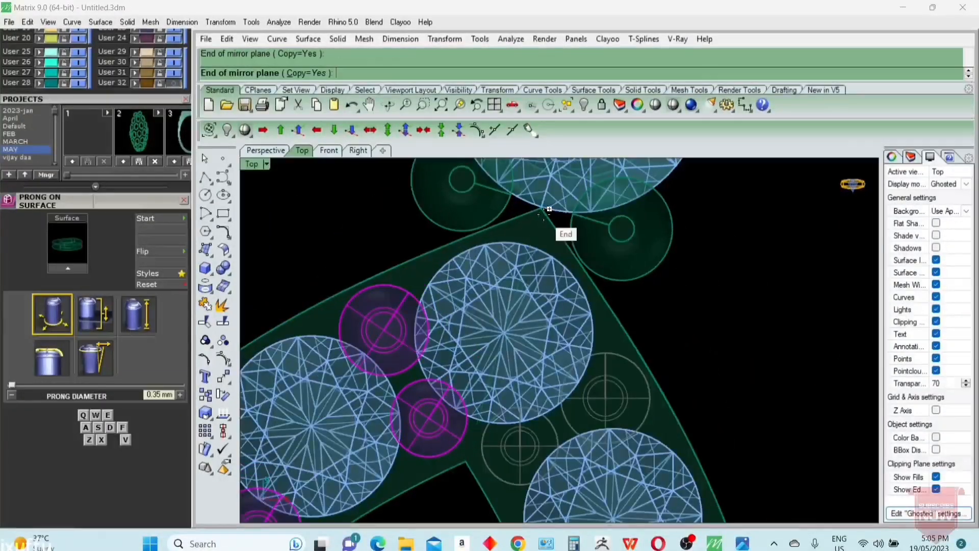
scroll(544, 214, "down", 12)
key("Escape")
- Start Prong On Surface on the next pear to the left and place a 0.3 mm prong pair between its top stone and right neighbour
right_click_drag(479, 293, 516, 374)
scroll(516, 375, "up", 6)
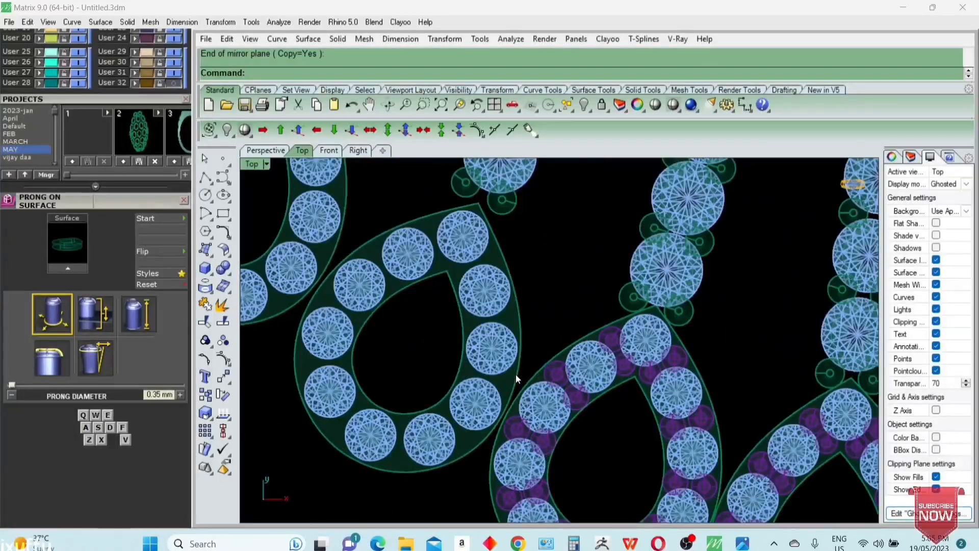
left_click(513, 330)
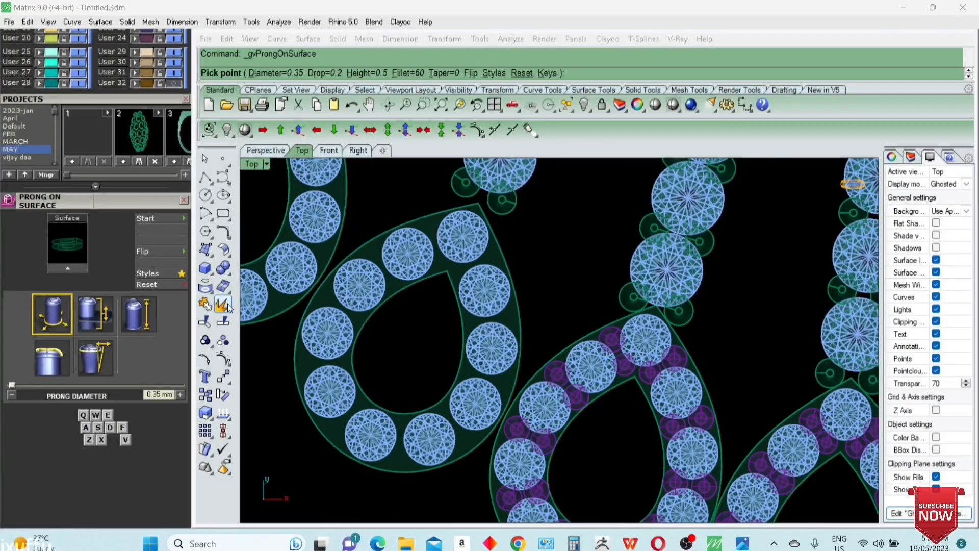
scroll(483, 250, "up", 2)
scroll(503, 254, "up", 3)
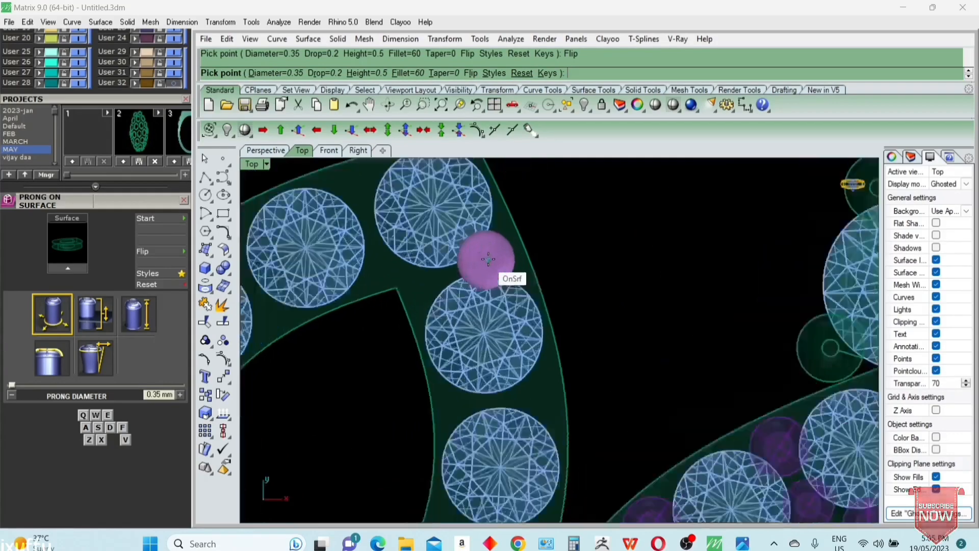
left_click(498, 256)
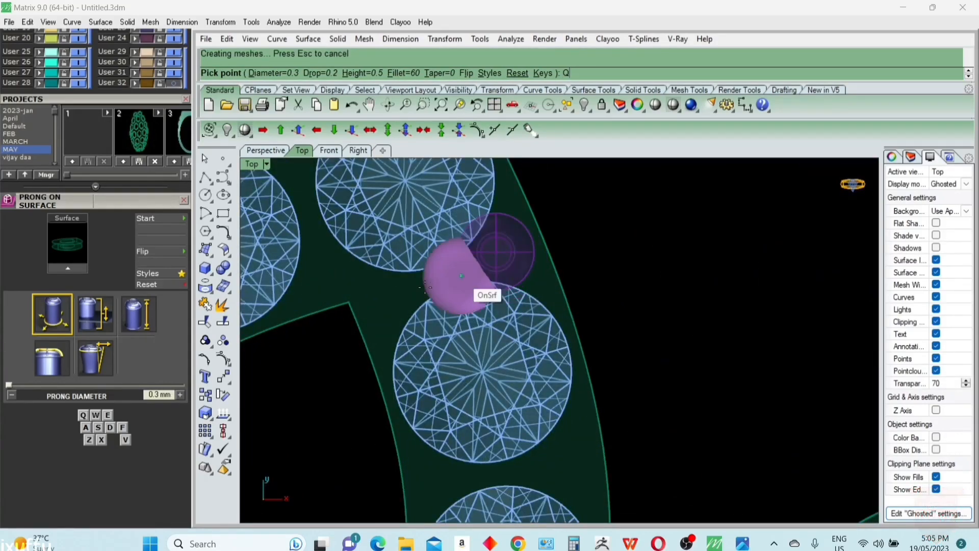
scroll(448, 389, "down", 3)
- Place 0.3 mm prong pairs between this pear's second and third and its third and fourth right-side stones
scroll(431, 359, "up", 3)
left_click(432, 358)
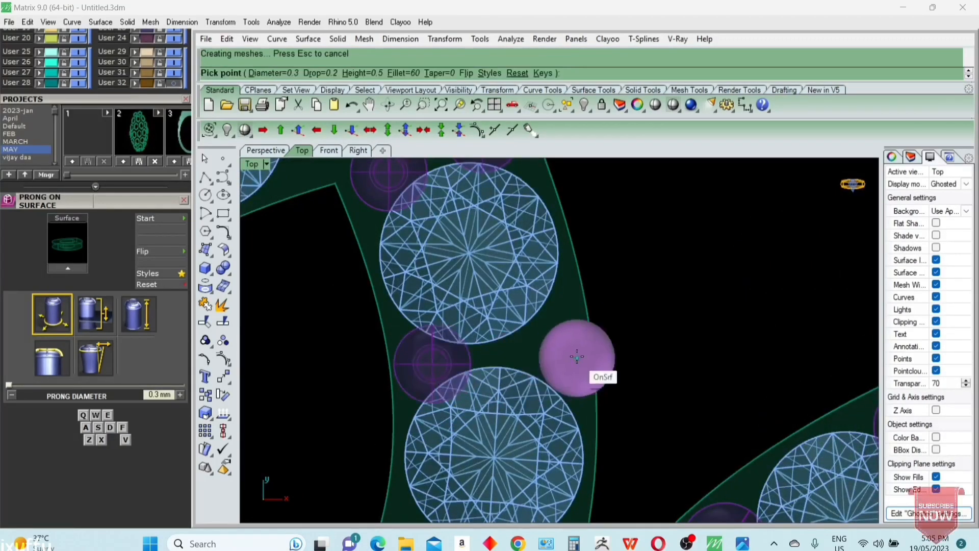
left_click(533, 348)
scroll(503, 265, "down", 3)
scroll(448, 361, "up", 3)
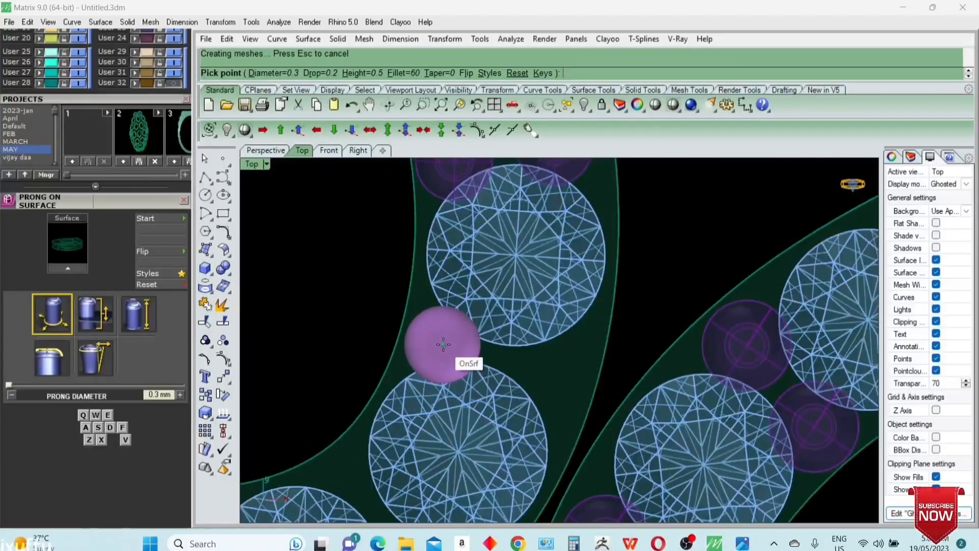
left_click(439, 345)
left_click(542, 367)
scroll(531, 278, "down", 4)
- Place a 0.3 mm prong pair between this pear's fourth and fifth right-side stones
scroll(451, 377, "up", 6)
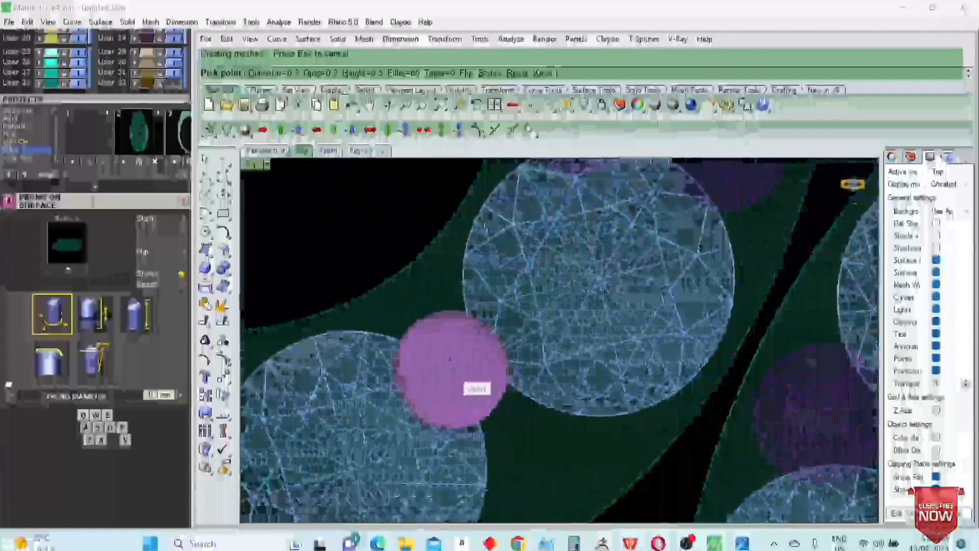
left_click(437, 323)
scroll(466, 298, "down", 4)
scroll(502, 375, "up", 3)
left_click(503, 368)
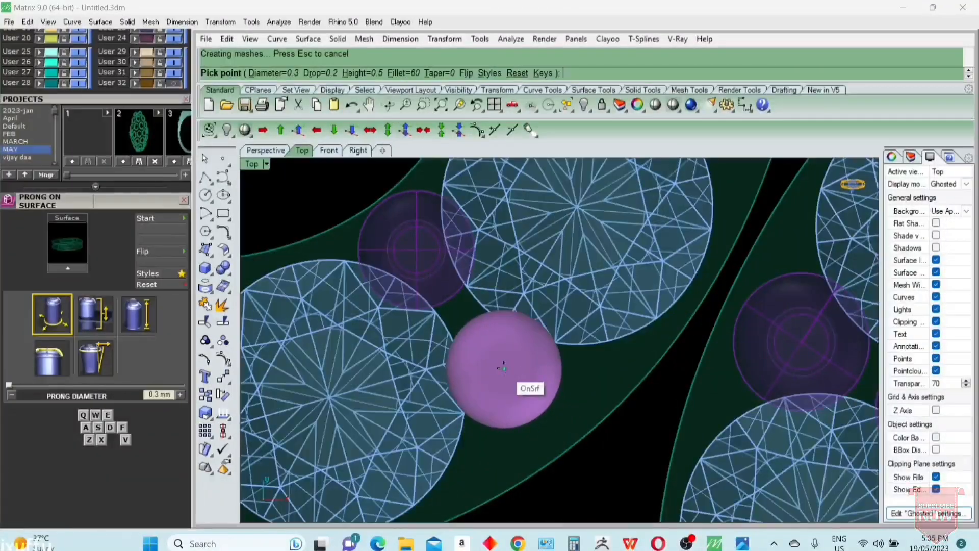
scroll(612, 343, "down", 4)
- Place a 0.3 mm inner prong and a 0.35 mm outer prong between the two bottom stones, and end the prong command
scroll(499, 343, "up", 3)
scroll(500, 341, "up", 8)
left_click(487, 318)
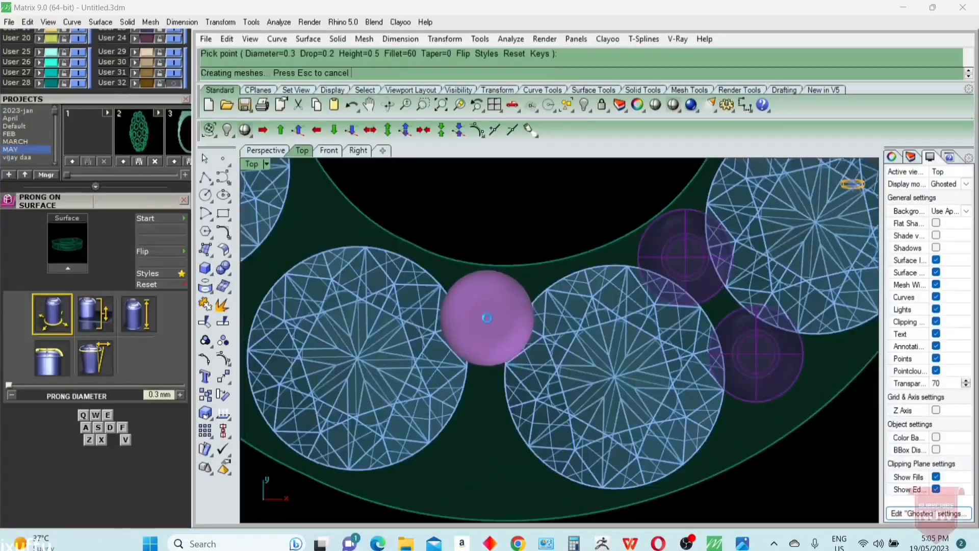
key("e")
key("e")
left_click(480, 444)
scroll(511, 423, "down", 8)
right_click(511, 423)
- Mirror this pear's right-side prongs across the line from its outer tip to its inner tip
left_click_drag(445, 485, 561, 372)
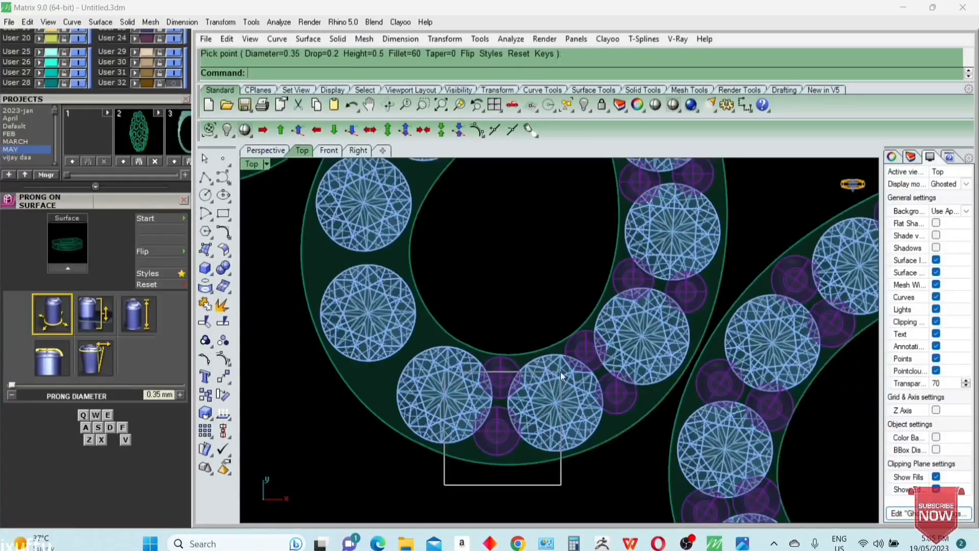
left_click_drag(659, 436, 661, 437, "shift")
right_click_drag(592, 235, 496, 326)
left_click_drag(485, 320, 632, 418, "shift")
right_click_drag(586, 285, 584, 357)
left_click_drag(490, 386, 638, 300, "shift")
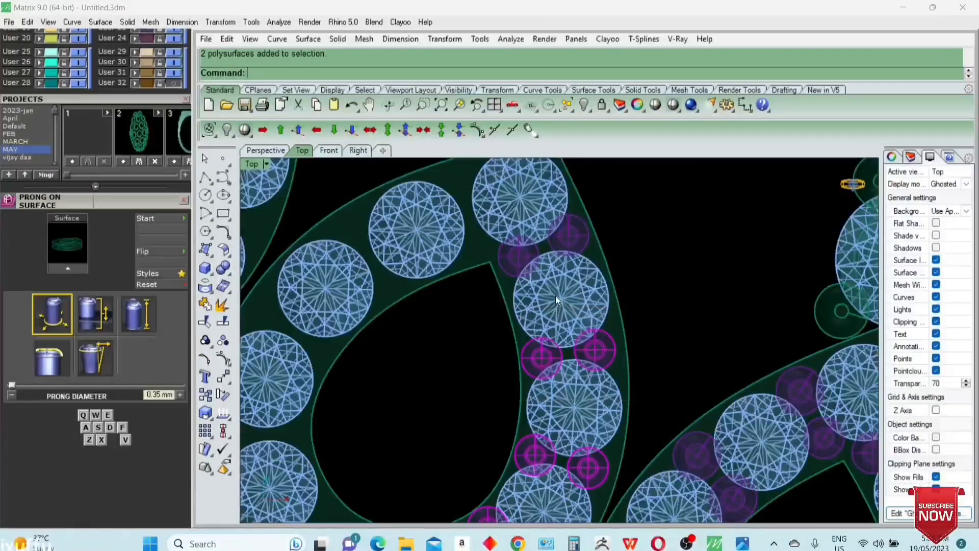
right_click_drag(555, 296, 571, 381)
left_click_drag(477, 387, 627, 290, "shift")
type("mi")
key("Return")
scroll(568, 221, "up", 6)
left_click(562, 194)
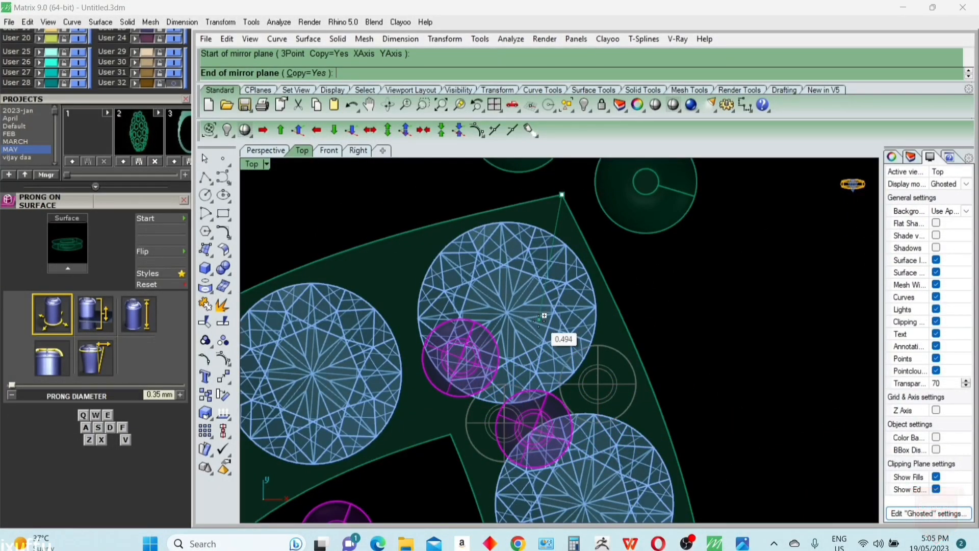
left_click(460, 425)
scroll(601, 280, "down", 6)
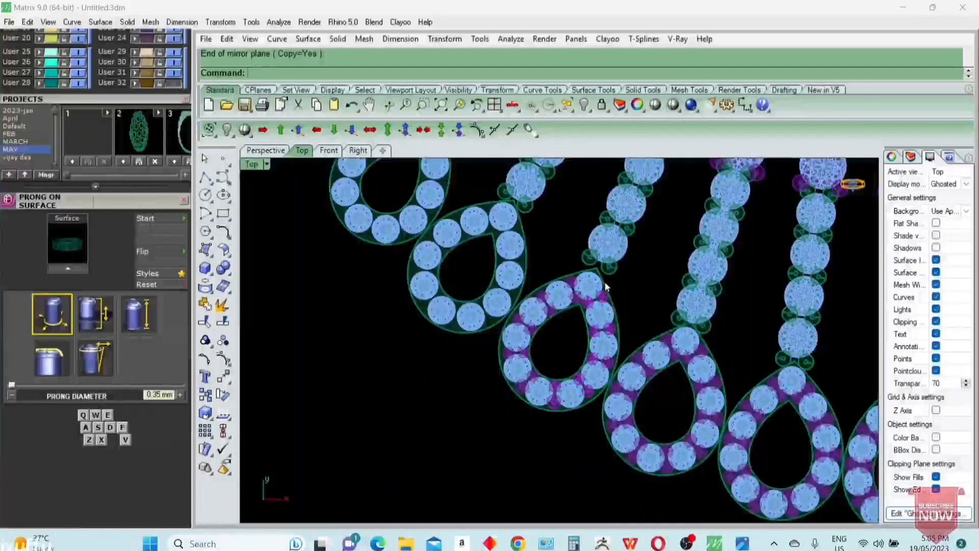
- Start Prong On Surface on the next unpronged pear, set the diameter to 0.3 mm and place a prong pair below its top stone
scroll(607, 286, "up", 8)
left_click(519, 351)
key("F6")
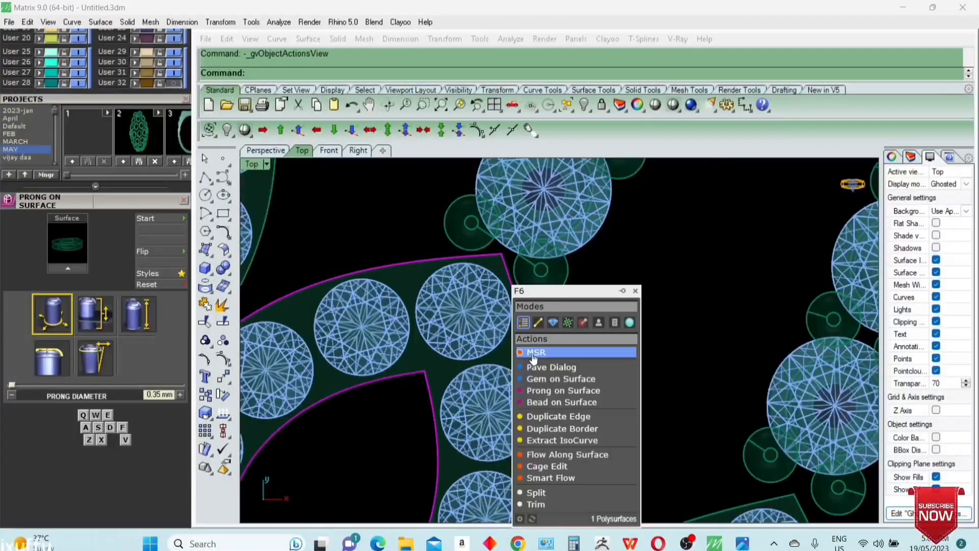
left_click(541, 390)
scroll(507, 357, "up", 4)
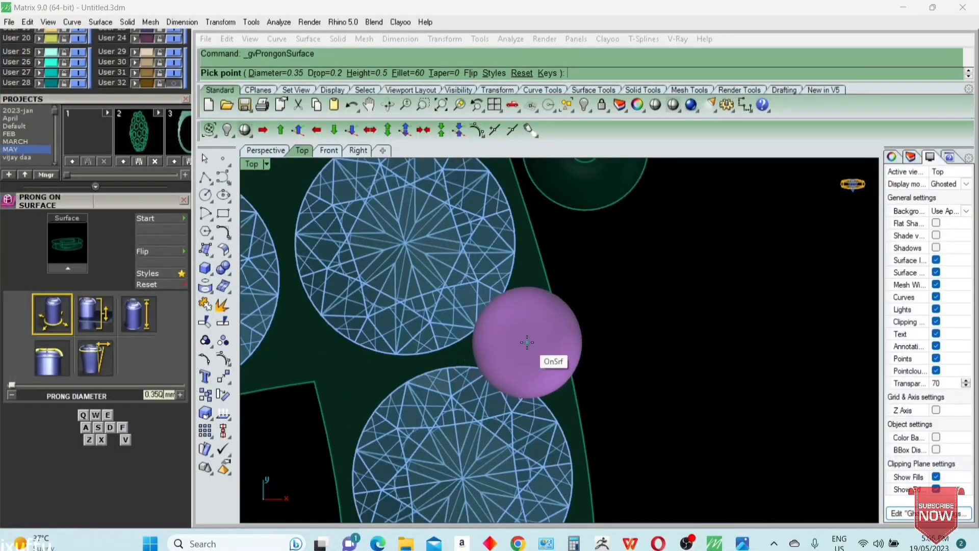
type("0.3")
key("Return")
right_click_drag(528, 342, 525, 356)
left_click(508, 355)
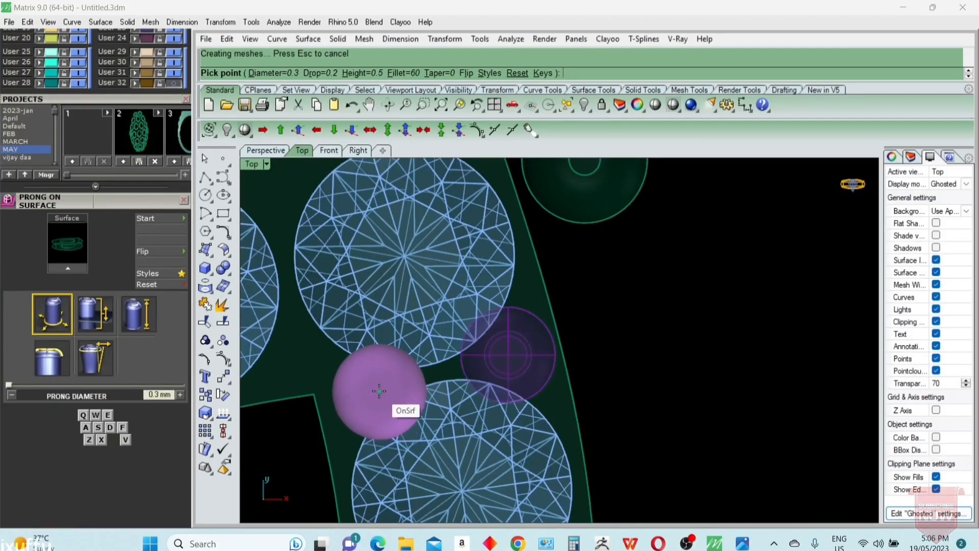
right_click_drag(376, 391, 400, 359)
scroll(401, 358, "down", 4)
- Place 0.3 mm prong pairs between this pear's second and third right-side stones and between its third and fourth
right_click_drag(400, 468, 411, 375)
scroll(411, 376, "up", 4)
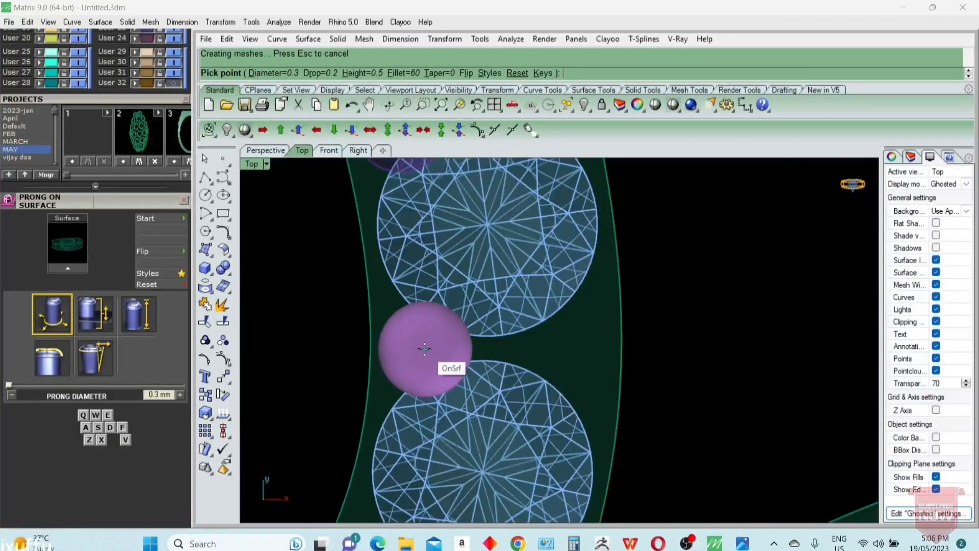
left_click(421, 349)
left_click(561, 352)
scroll(557, 342, "down", 4)
right_click_drag(560, 485, 547, 403)
scroll(541, 385, "up", 4)
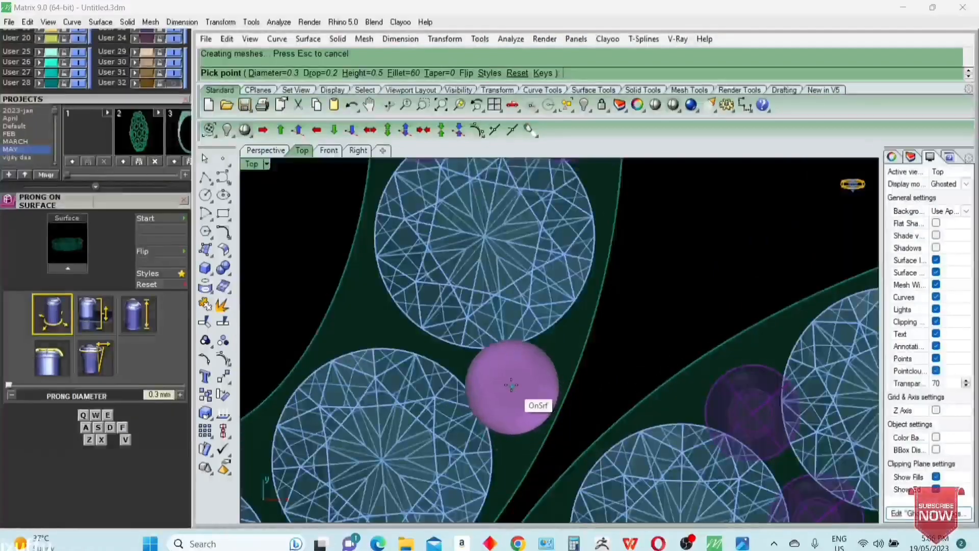
left_click(500, 380)
scroll(527, 258, "down", 4)
- Place 0.3 mm prong pairs between the fourth and fifth right-side stones and between the two bottom stones, and end the command
scroll(459, 393, "up", 4)
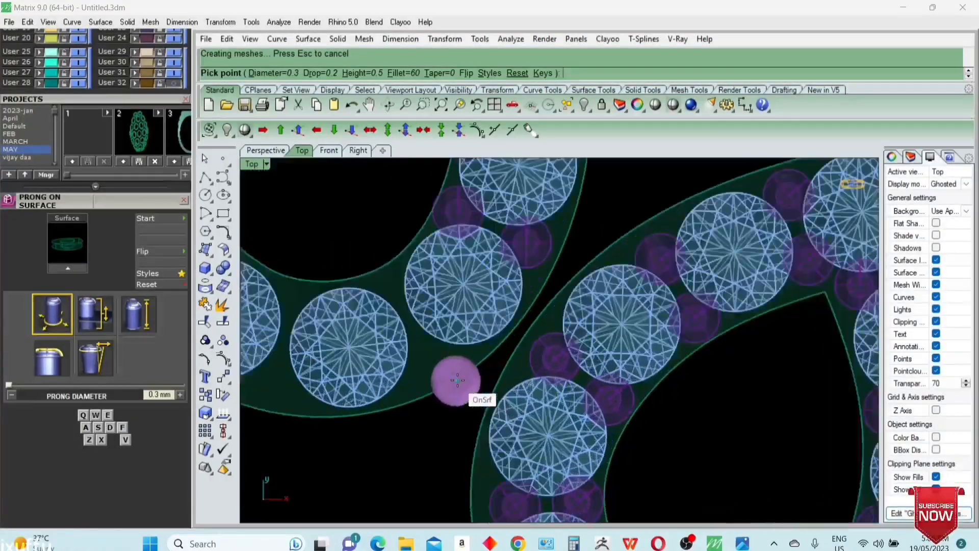
right_click_drag(403, 330, 629, 339)
left_click(457, 269)
scroll(630, 339, "down", 2)
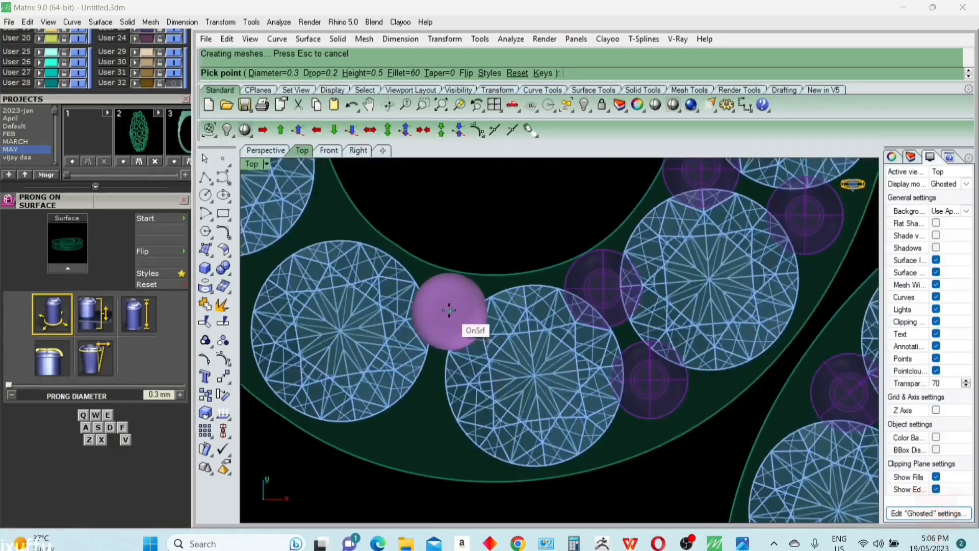
left_click(422, 410)
right_click(433, 401)
- Mirror the finished right-side prongs to the pear's left side across the line from its inner tip to its outer tip
scroll(433, 400, "down", 6)
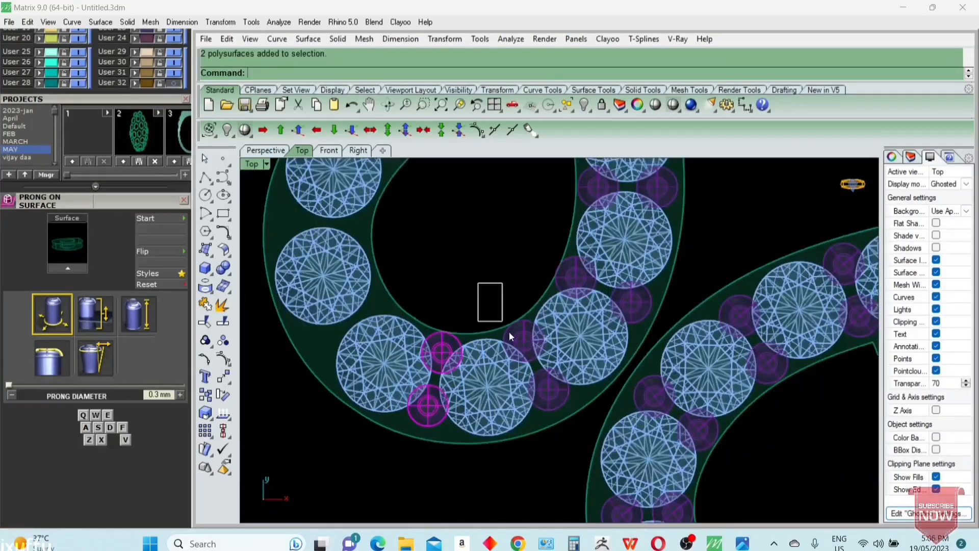
left_click_drag(510, 335, 617, 419)
left_click_drag(657, 237, 657, 237)
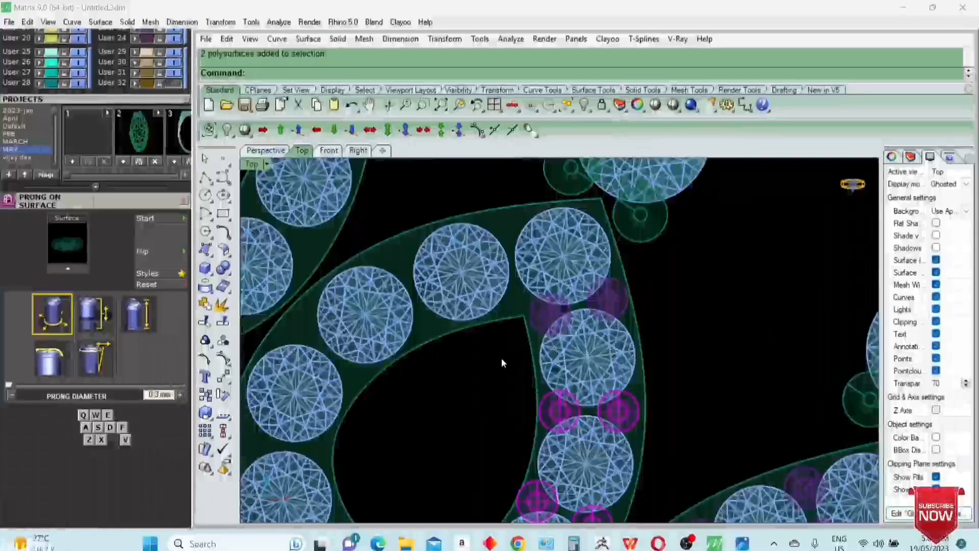
type("mirror")
key("Return")
scroll(525, 302, "up", 2)
left_click(526, 302)
scroll(525, 302, "down", 3)
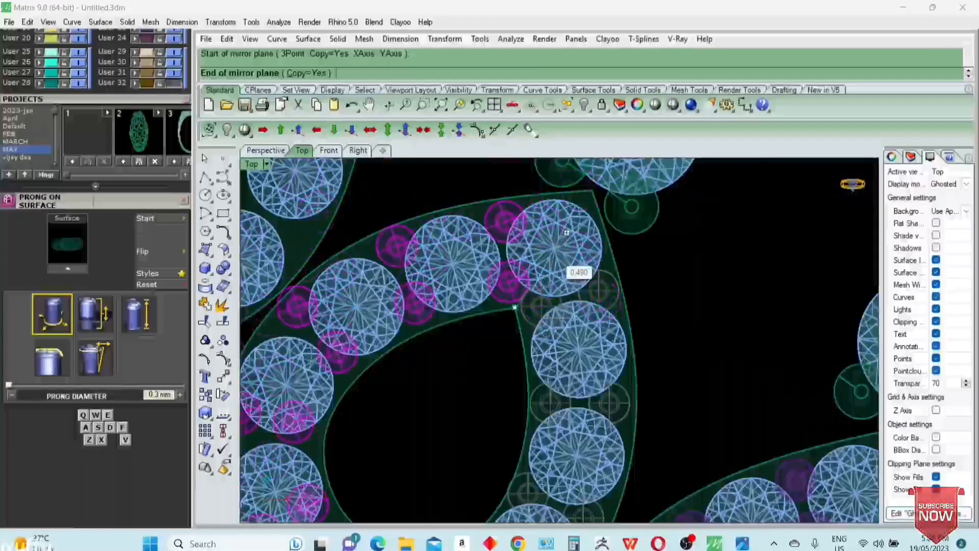
left_click(588, 217)
scroll(590, 244, "up", 3)
scroll(561, 235, "down", 3)
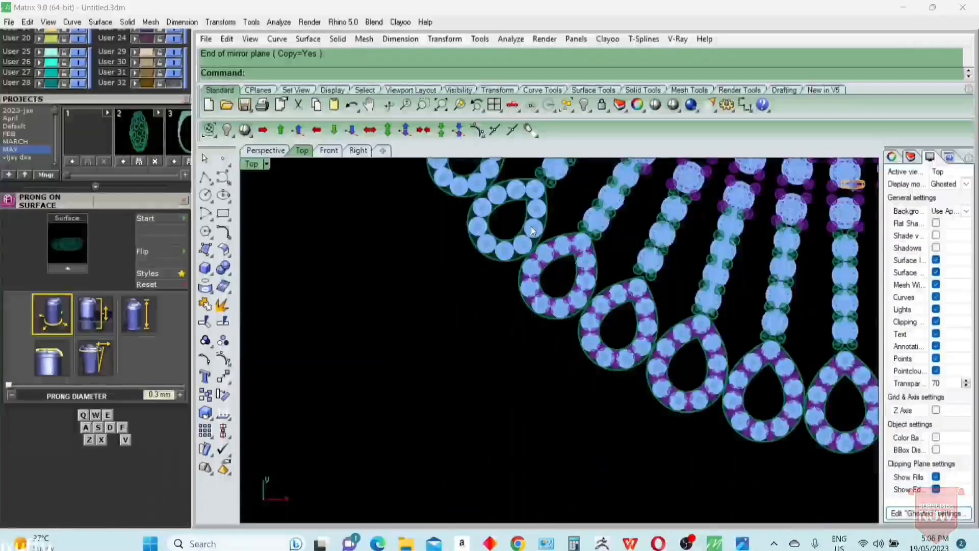
- Start Prong on Surface on the next pear to the left and place a 0.3 mm prong pair between its top stone and right neighbour
scroll(560, 330, "up", 3)
left_click(550, 305)
key("F6")
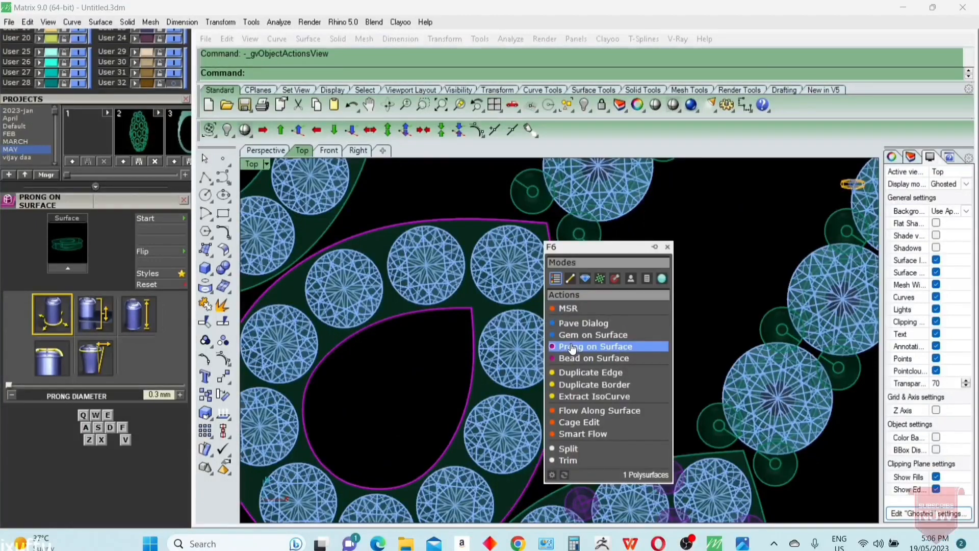
left_click(592, 346)
scroll(543, 291, "up", 3)
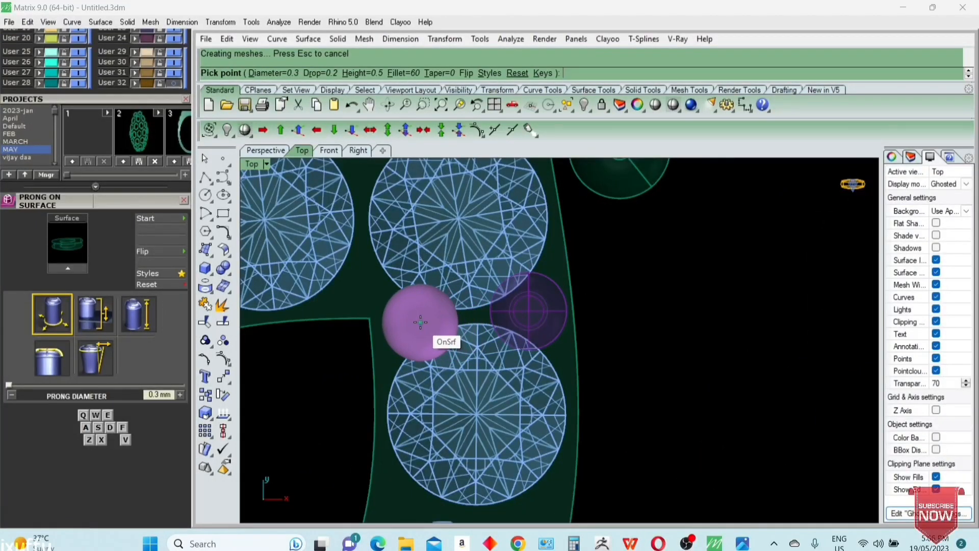
left_click(420, 322)
- Place 0.3 mm prong pairs between this pear's second and third right-side stones and between its third and fourth
scroll(503, 390, "up", 1)
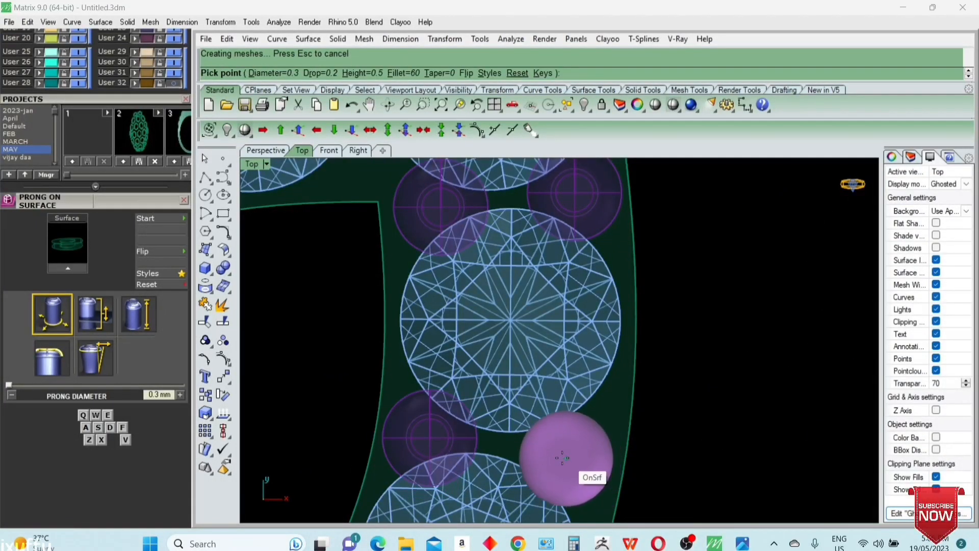
scroll(590, 312, "down", 3)
scroll(569, 400, "up", 3)
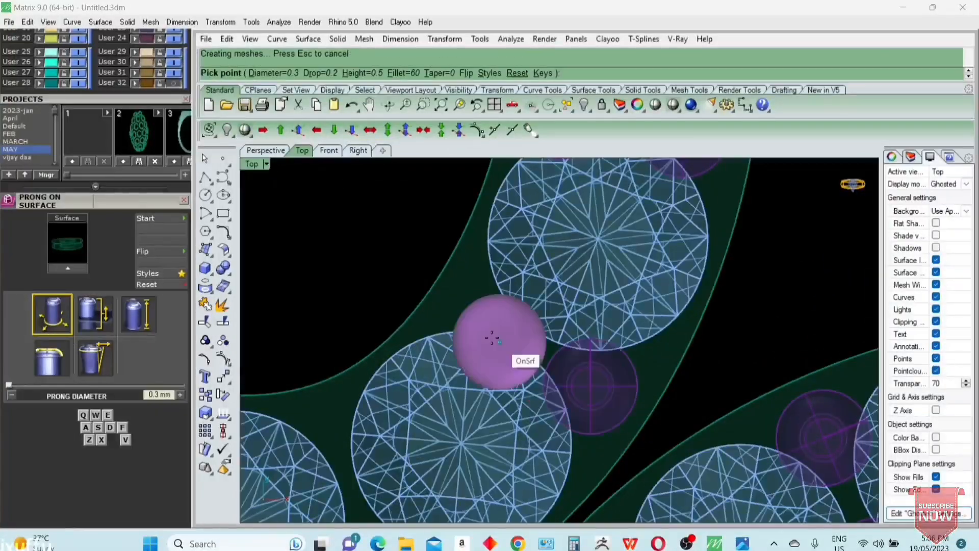
scroll(695, 258, "down", 3)
scroll(513, 319, "up", 3)
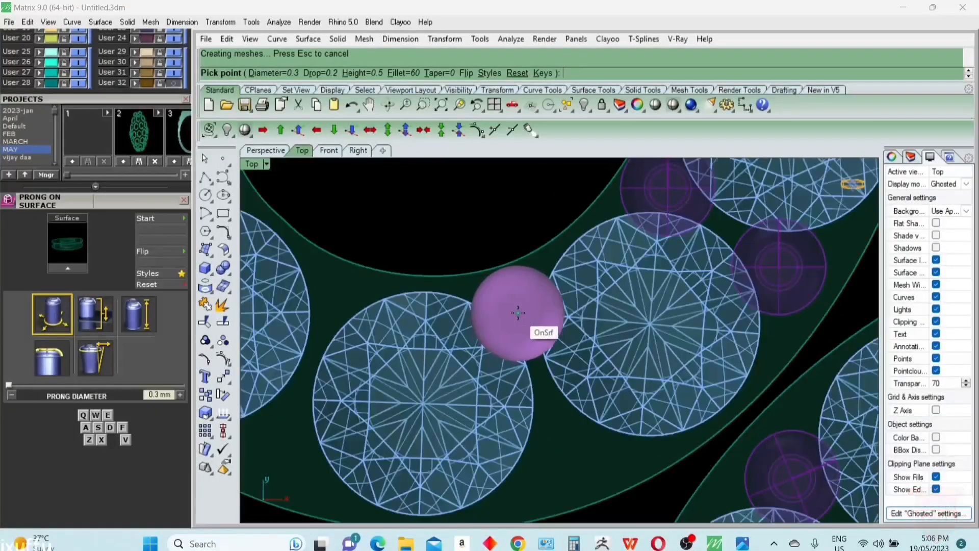
- Place 0.3 mm prong pairs on both sides of this pear's bottom stone and end the prong command
left_click(518, 310)
scroll(564, 437, "down", 3)
scroll(531, 317, "up", 3)
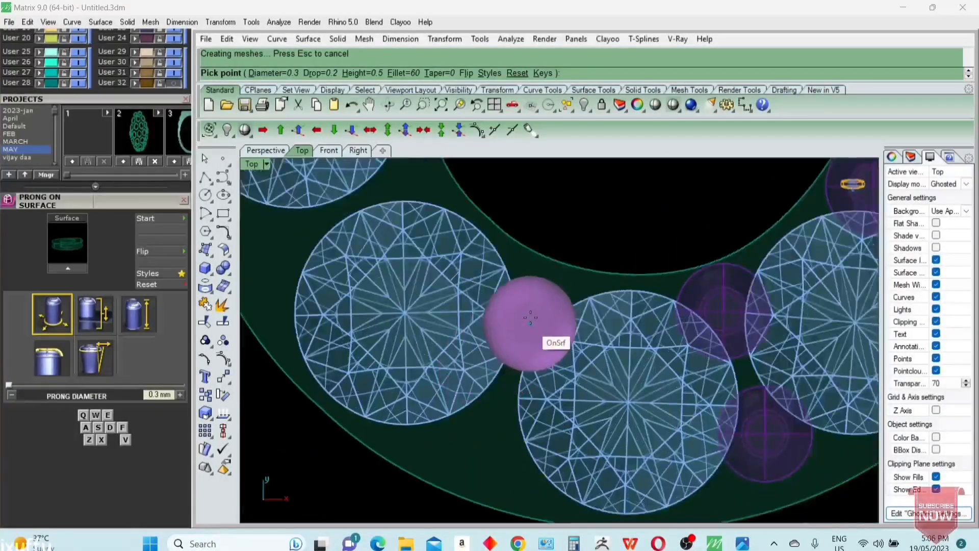
left_click(538, 303)
left_click(492, 426)
right_click(530, 358)
scroll(530, 358, "down", 6)
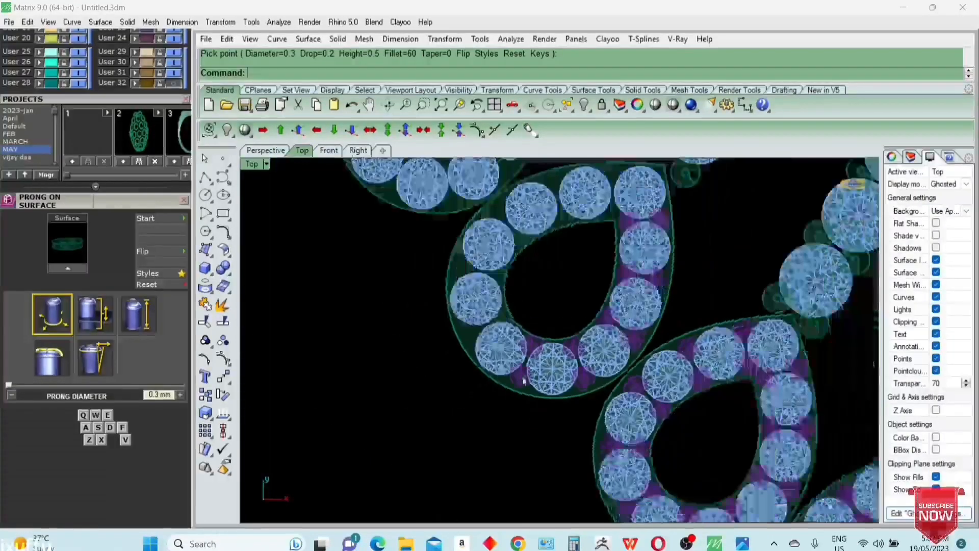
- Select this pear's right-side prongs and mirror copies to its left side across the line from the inner tip to the outer tip
left_click_drag(495, 444, 556, 308)
right_click_drag(591, 295, 542, 395)
left_click_drag(532, 401, 651, 348)
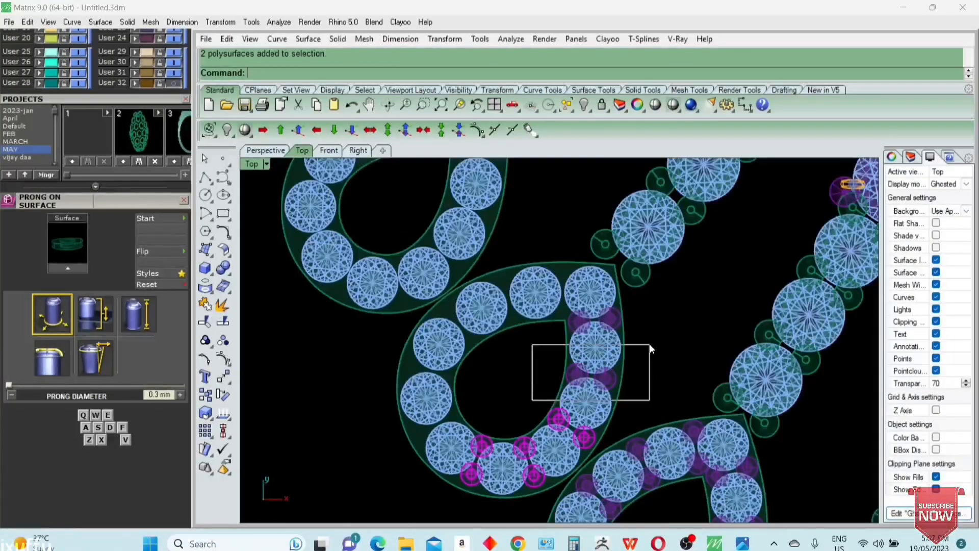
left_click_drag(640, 305, 640, 306, "shift")
scroll(627, 315, "up", 4)
type("m")
key("Return")
left_click(533, 322)
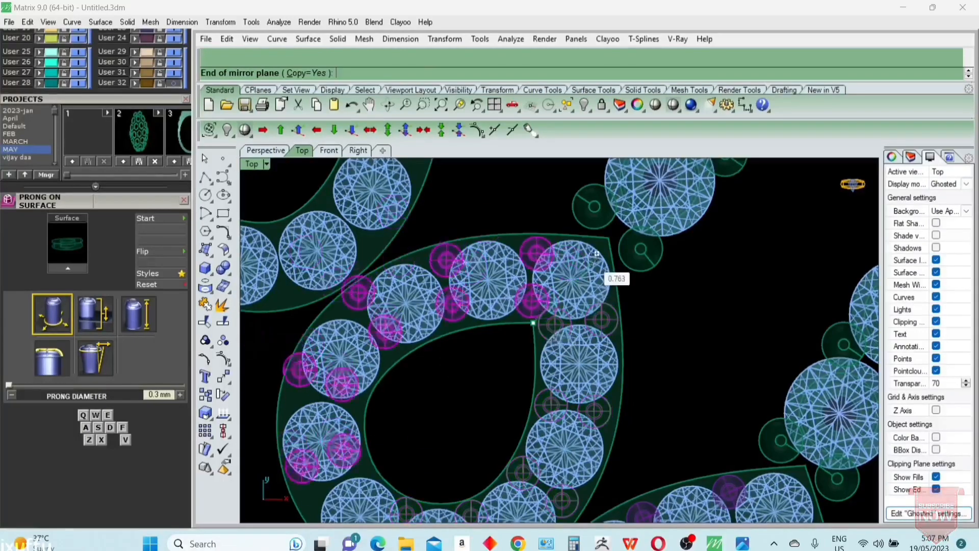
left_click(610, 237)
- Start Prong on Surface on the next pear and place a 0.3 mm outer and 0.25 mm inner prong below its tip stone
scroll(576, 364, "up", 3)
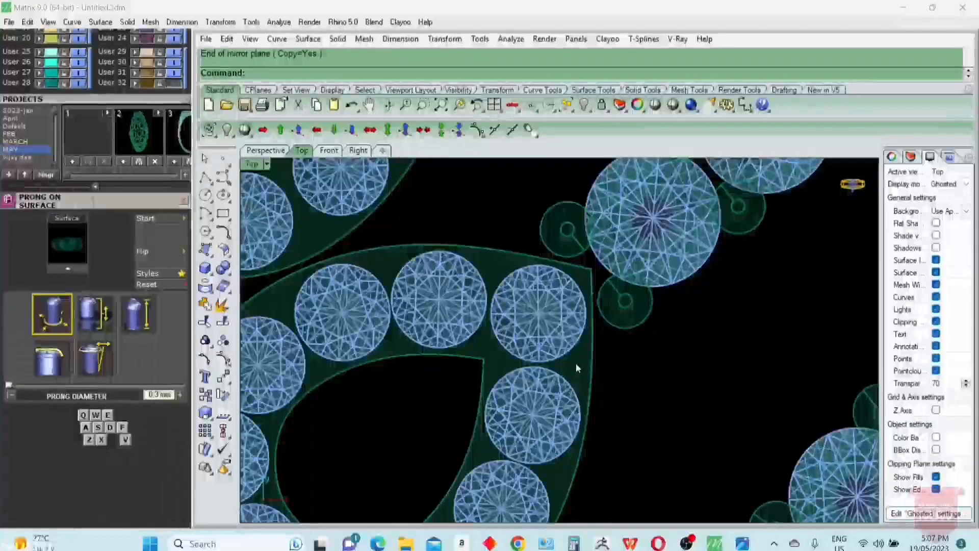
middle_click(576, 364)
left_click(607, 386)
scroll(579, 367, "up", 3)
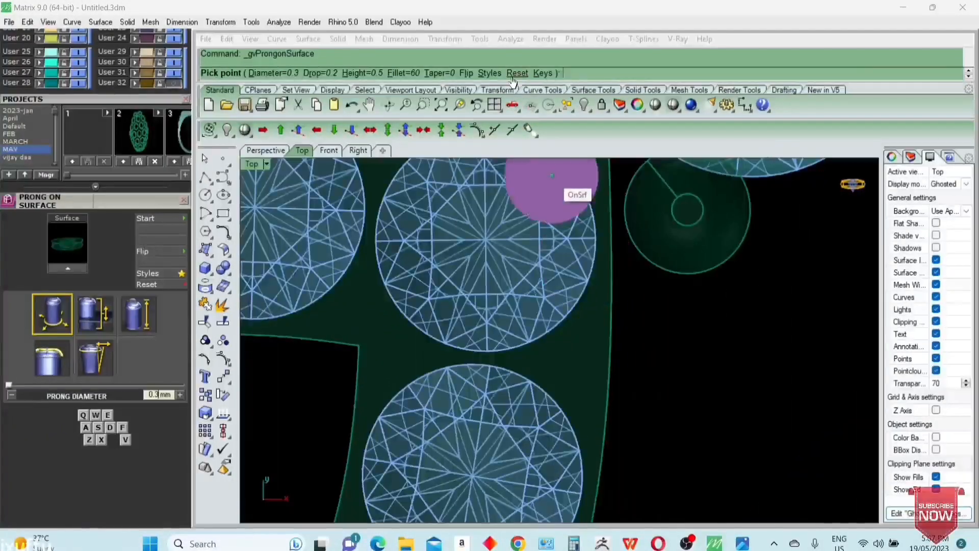
left_click(561, 356)
scroll(561, 357, "down", 2)
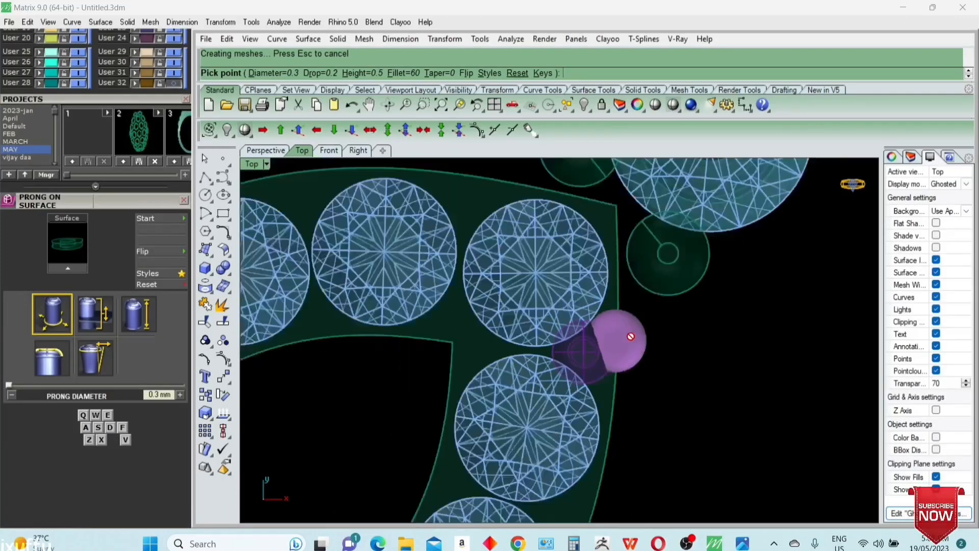
scroll(526, 357, "up", 1)
scroll(510, 346, "up", 1)
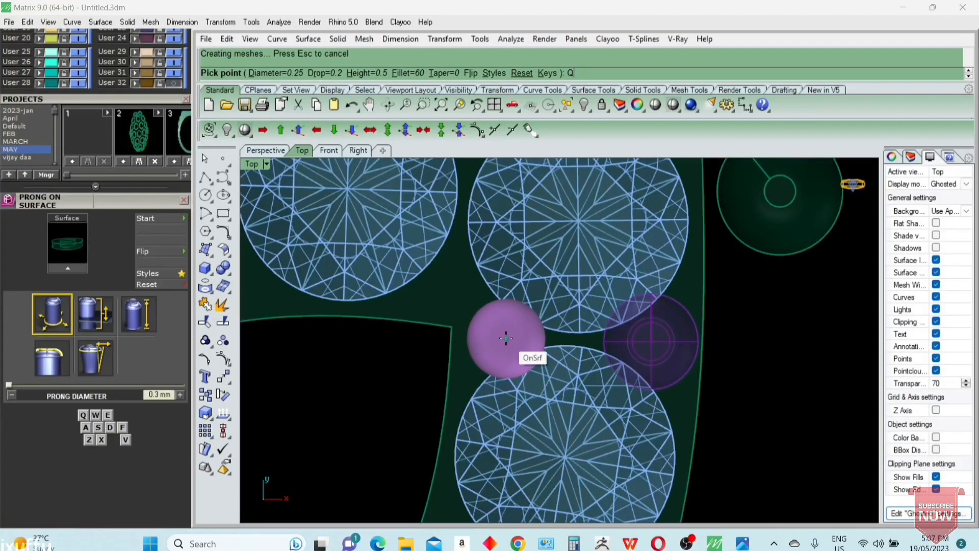
type("Q")
scroll(506, 338, "down", 2)
- Add prong pairs between the second and third and the third and fourth right-side stones, 0.25 mm inside and 0.3 mm outside
key("Return")
scroll(533, 370, "up", 2)
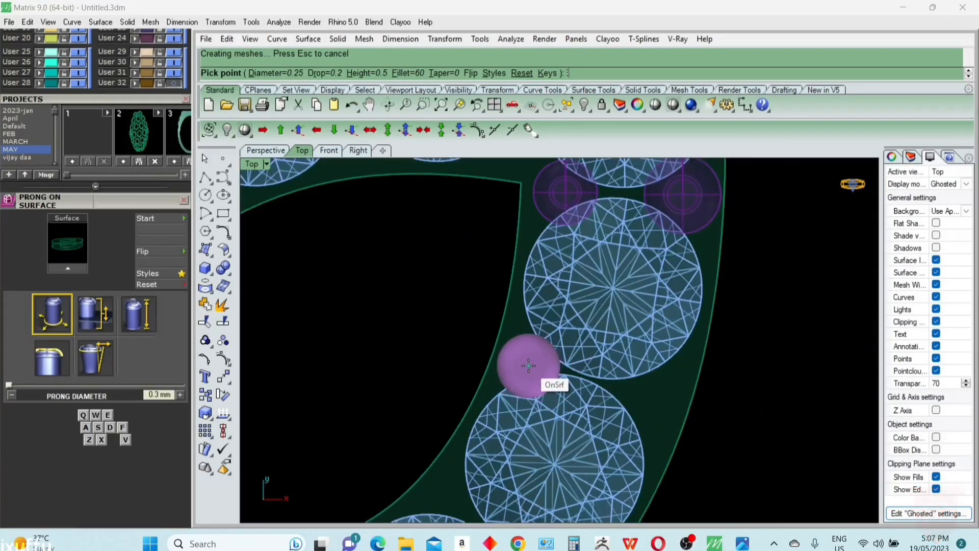
scroll(637, 367, "down", 1)
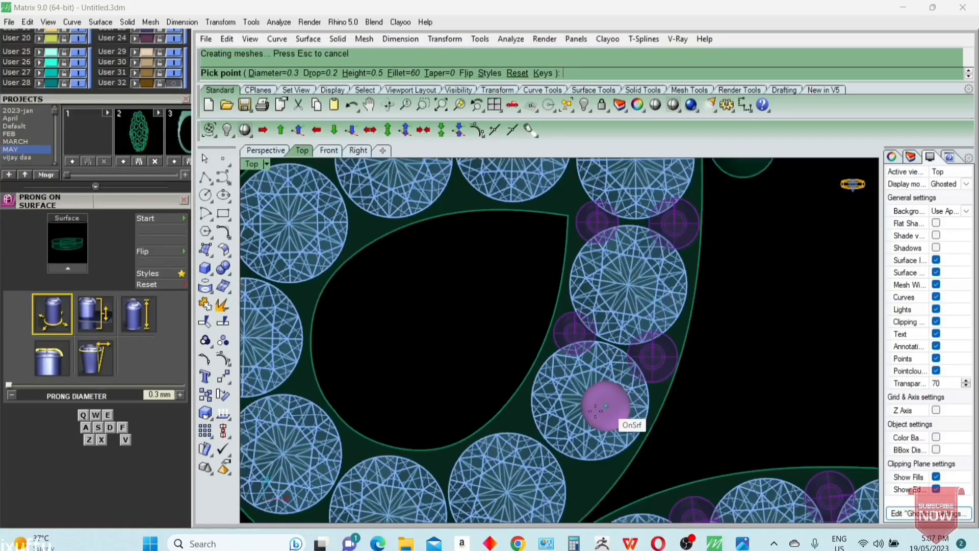
scroll(617, 388, "up", 2)
left_click(436, 283)
scroll(499, 240, "up", 2)
type("E")
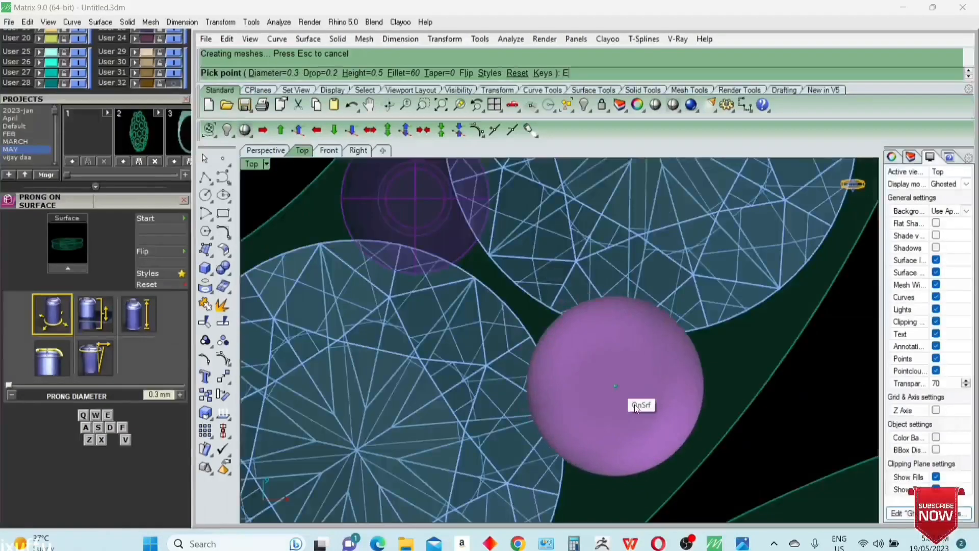
key("Return")
- Place prong pairs on both sides of the pear's bottom stone, 0.25 mm inside and 0.3 mm outside, and end the command
scroll(682, 285, "down", 3)
scroll(518, 251, "up", 2)
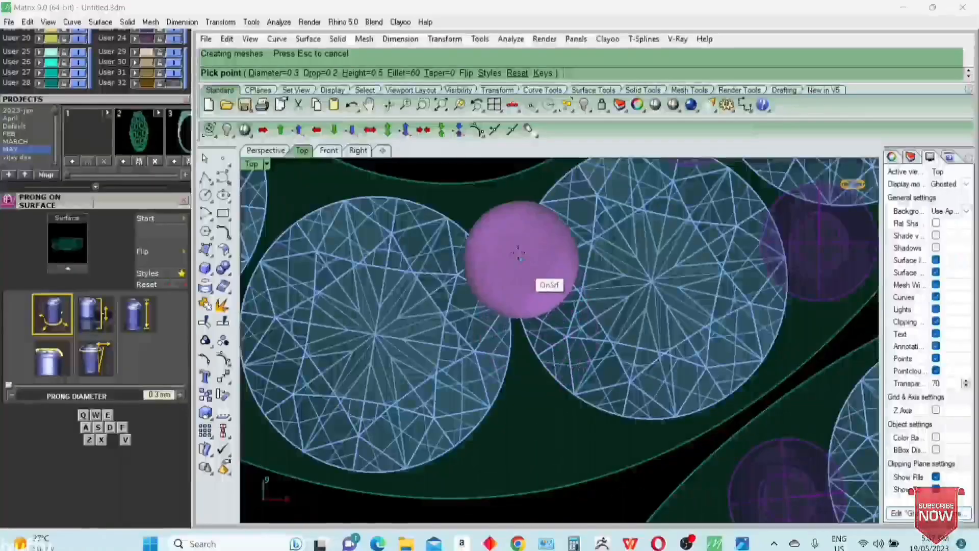
type("Q")
left_click(501, 231)
key("Return")
scroll(586, 388, "down", 3)
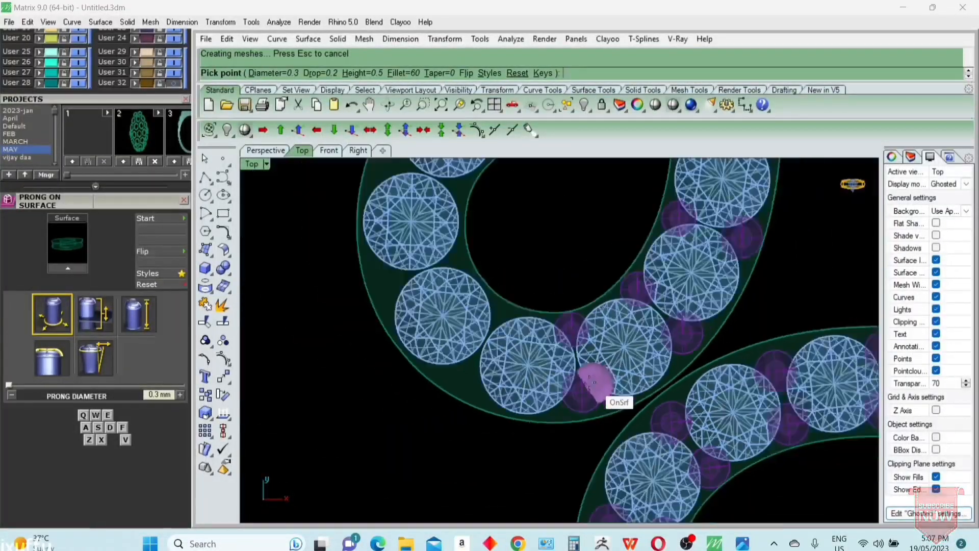
scroll(510, 393, "up", 3)
left_click(477, 398)
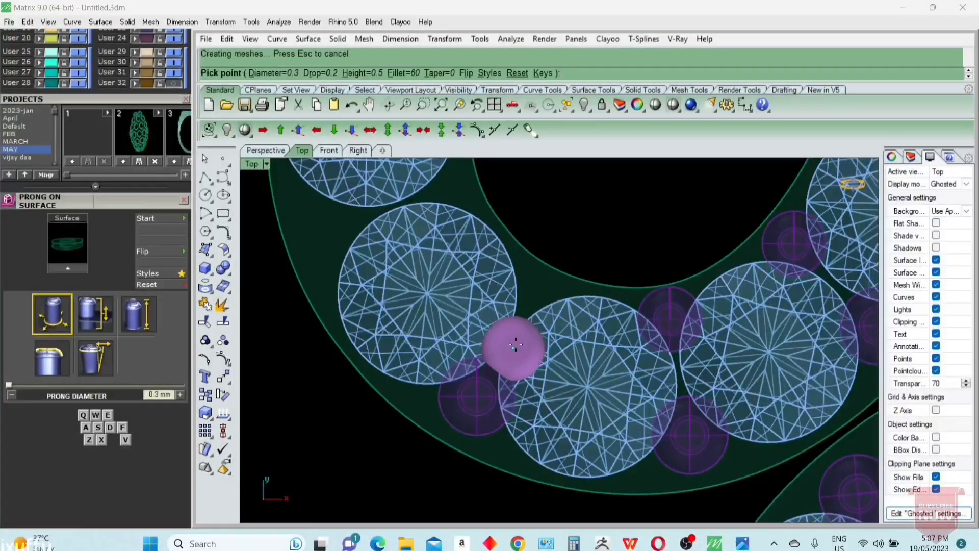
type("Q")
scroll(533, 296, "down", 3)
- Mirror this pear's right-side prongs onto its left side, using its inner and outer tips as the mirror line
left_click_drag(473, 414, 576, 294)
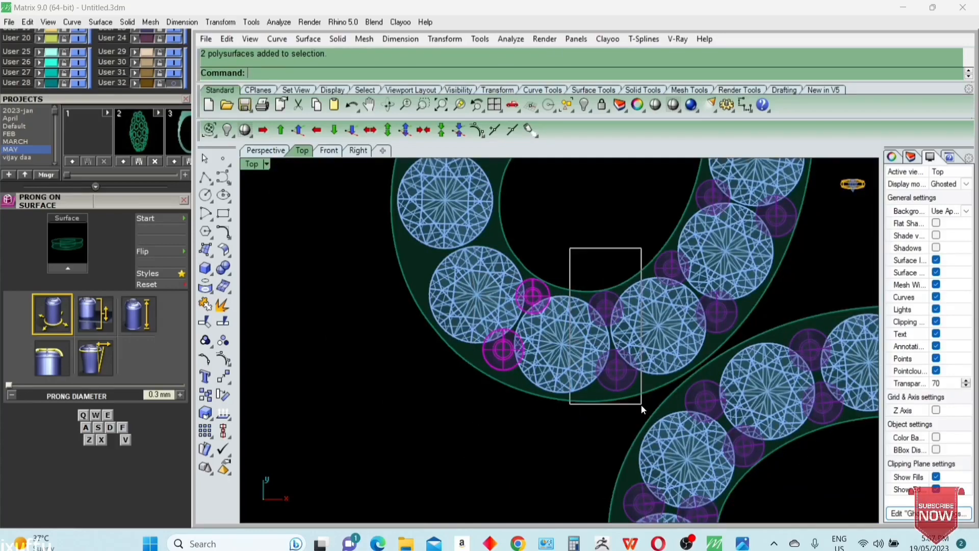
left_click_drag(746, 342, 749, 348, "shift")
right_click_drag(749, 348, 638, 484)
left_click_drag(556, 311, 715, 380, "shift")
right_click_drag(719, 318, 693, 398)
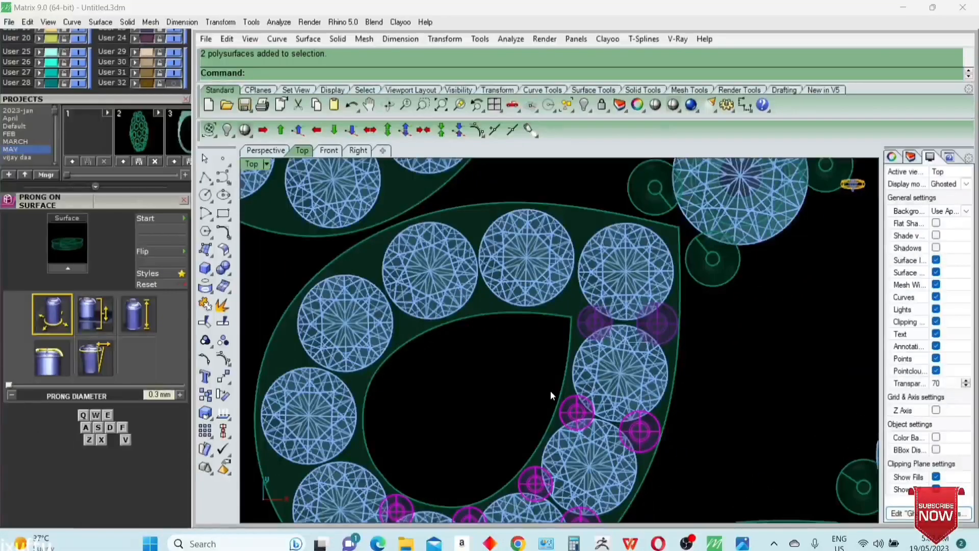
type("Mirror")
key("Return")
left_click(572, 318)
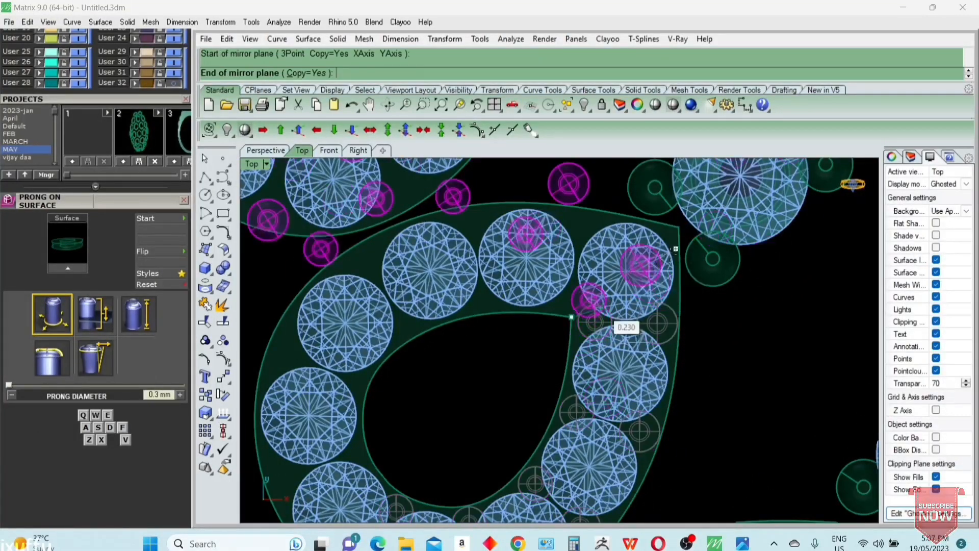
left_click(679, 228)
scroll(600, 303, "down", 7)
key("Escape")
- Start Prong on Surface on the uppermost pear and place a 0.3 mm prong pair between its tip stone and the stone below
right_click_drag(577, 225, 560, 321)
scroll(557, 318, "up", 5)
left_click(565, 318)
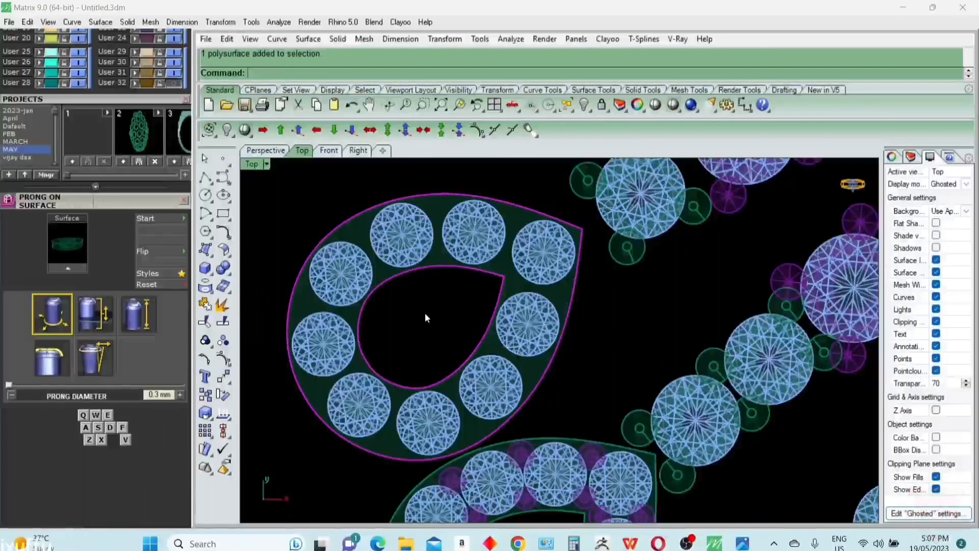
scroll(567, 291, "up", 4)
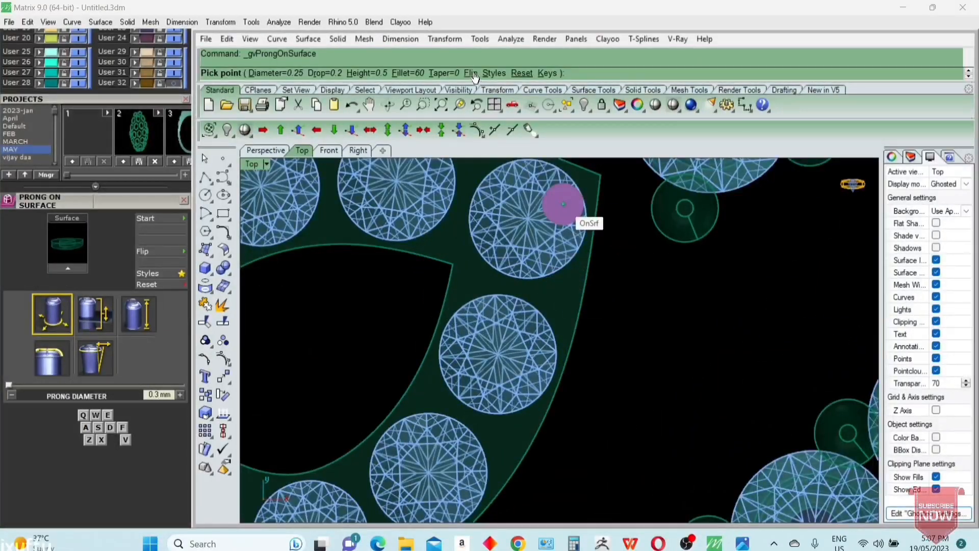
scroll(510, 287, "up", 3)
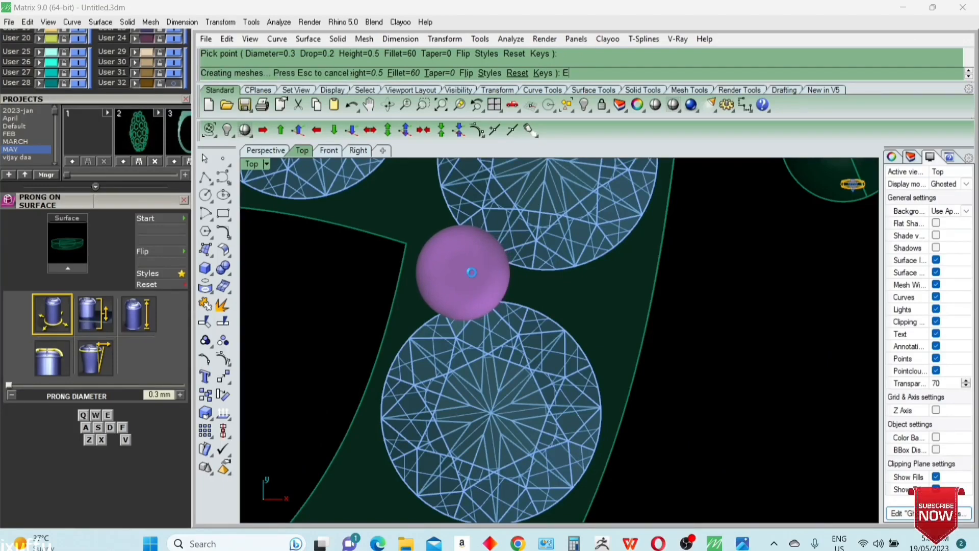
left_click(583, 295)
- Place 0.3 mm prong pairs between the uppermost pear's second and third right-side stones and between its third and fourth
scroll(587, 293, "down", 2)
scroll(484, 335, "up", 2)
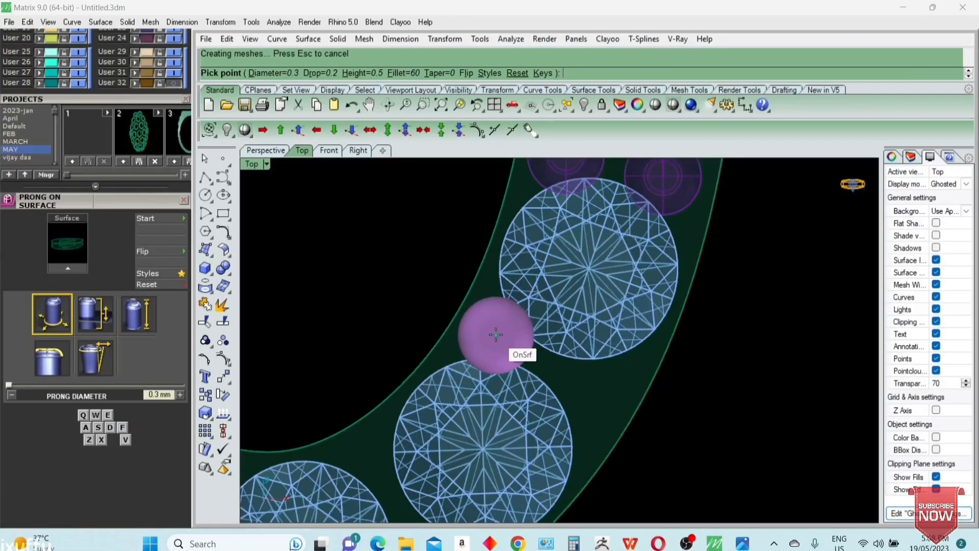
left_click(495, 335)
scroll(602, 331, "down", 2)
scroll(556, 387, "up", 4)
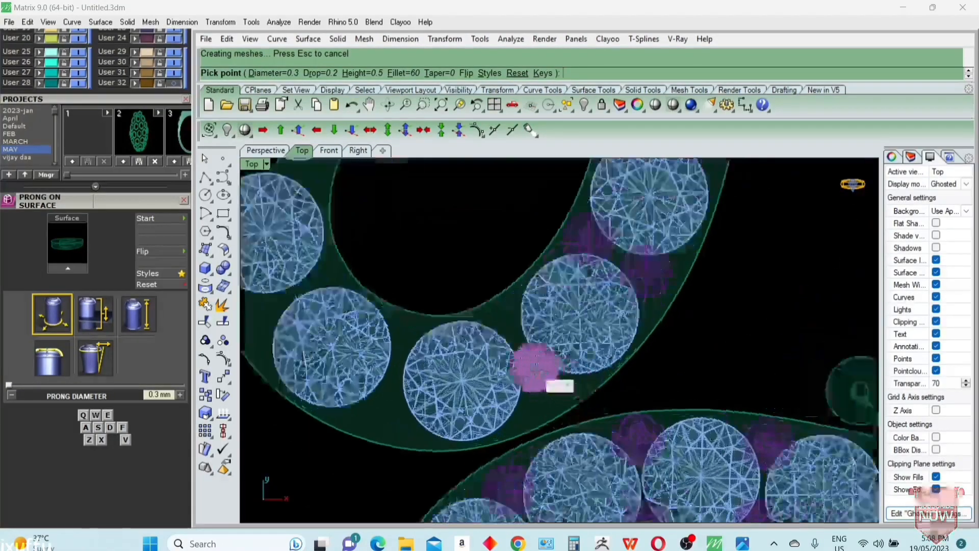
scroll(613, 358, "down", 2)
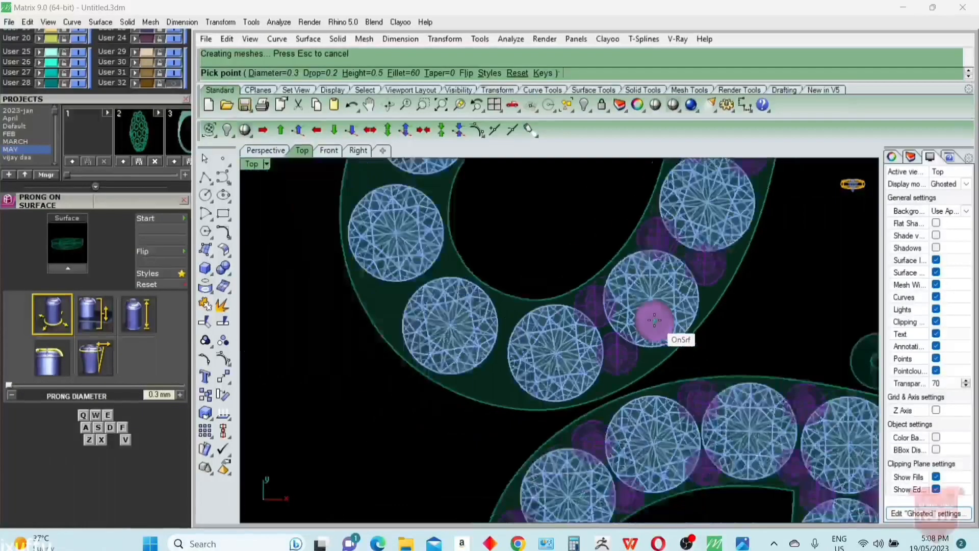
- Place a 0.3 mm inner and a 0.35 mm outer prong between the fourth and fifth stones, and end the command
scroll(505, 378, "up", 3)
key("w")
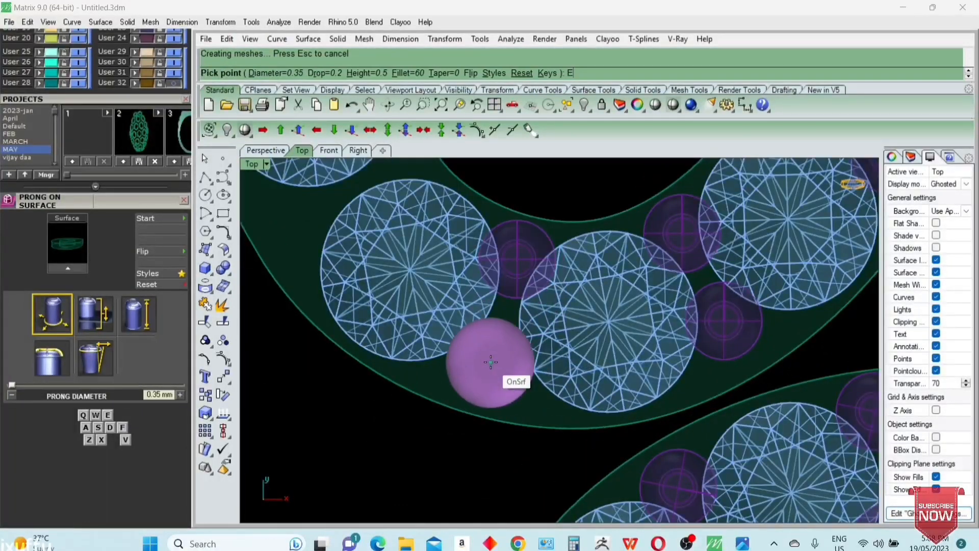
left_click(494, 357)
scroll(495, 357, "down", 11)
right_click(486, 374)
- Select the uppermost pear's four prong pairs and mirror copies across the line from its outer tip to its inner tip
left_click_drag(473, 388, 527, 305)
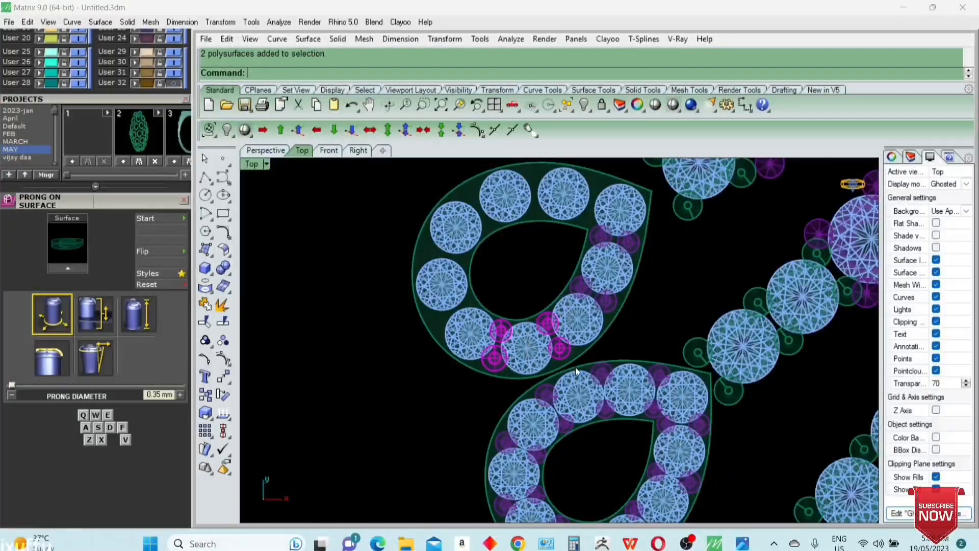
scroll(628, 332, "up", 3)
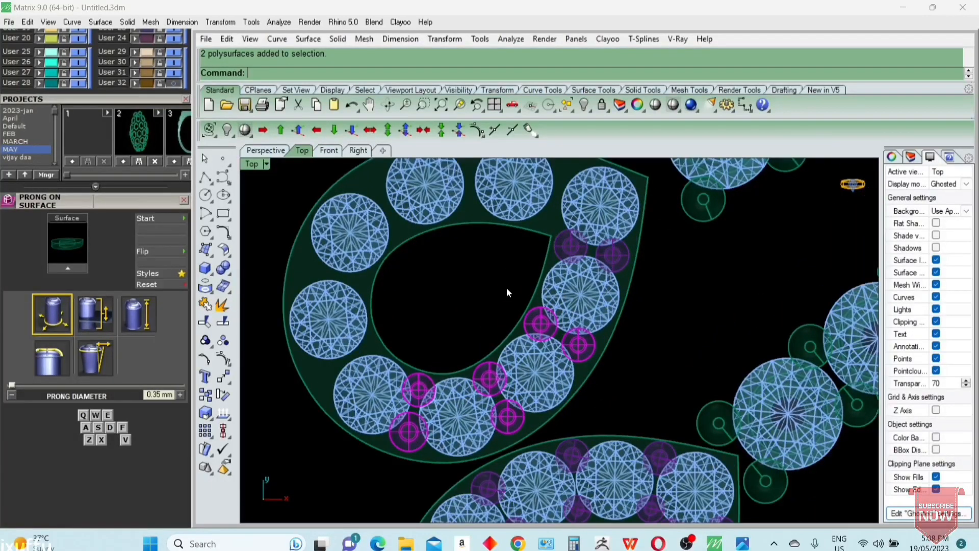
type("mi")
key("Return")
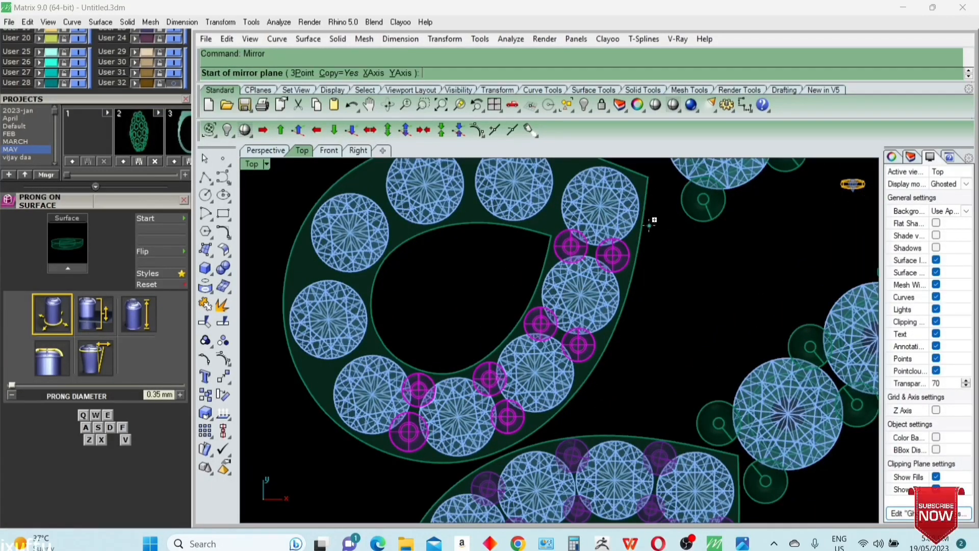
left_click(648, 179)
scroll(558, 246, "up", 4)
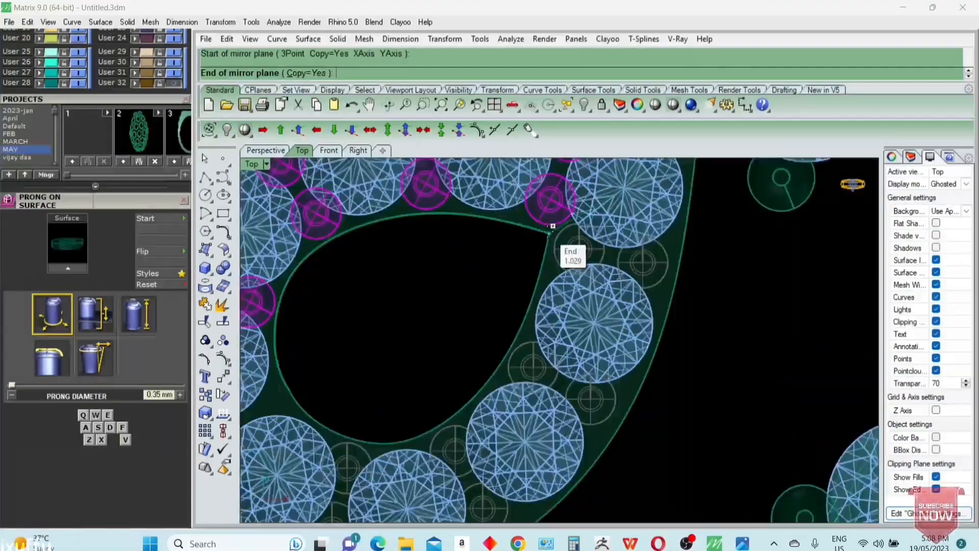
left_click(553, 226)
- Fill the remaining gap opposite the uppermost pear's tip with a 0.35 mm outer and a 0.25 mm inner prong, and end the command
scroll(634, 249, "down", 6)
scroll(434, 316, "up", 5)
left_click(434, 312)
right_click(433, 313)
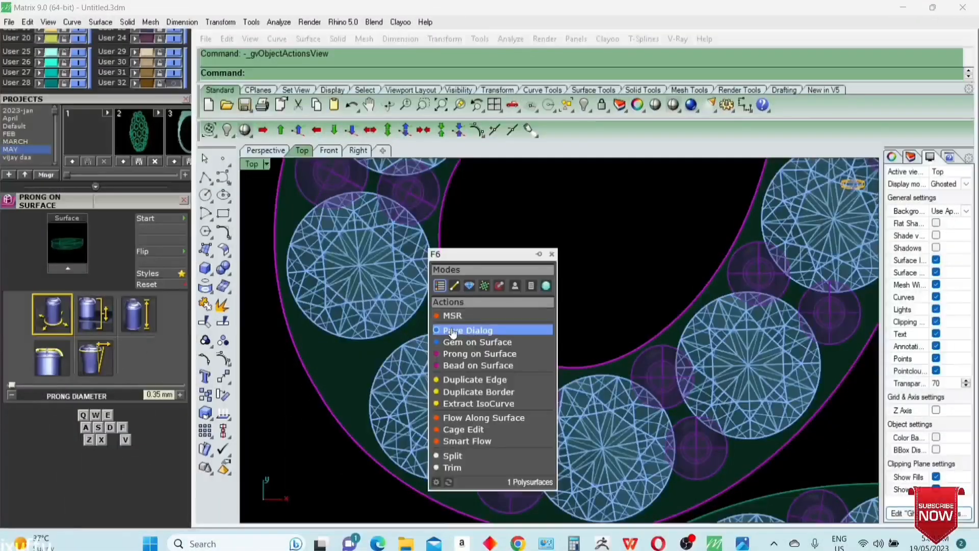
scroll(454, 351, "up", 3)
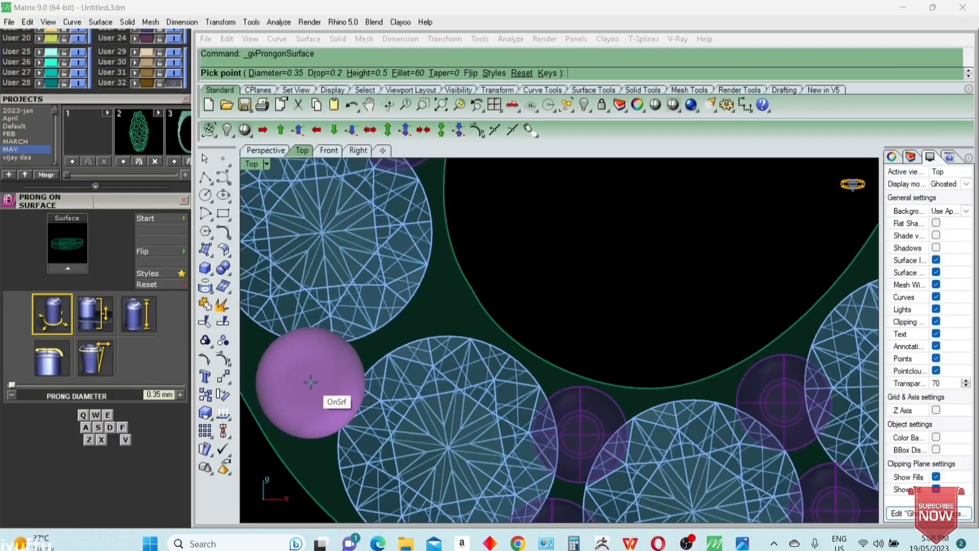
left_click(316, 382)
key("q")
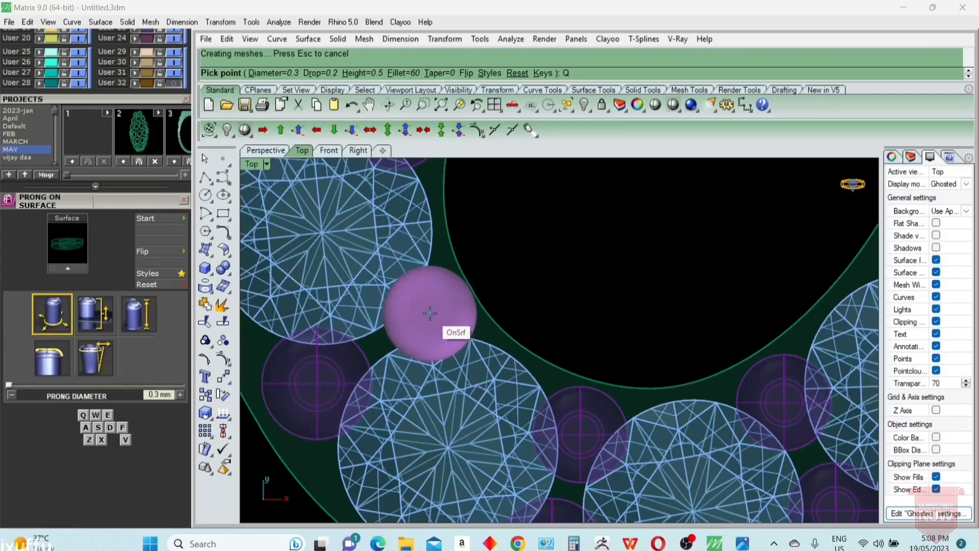
key("q")
key("Return")
scroll(431, 310, "down", 10)
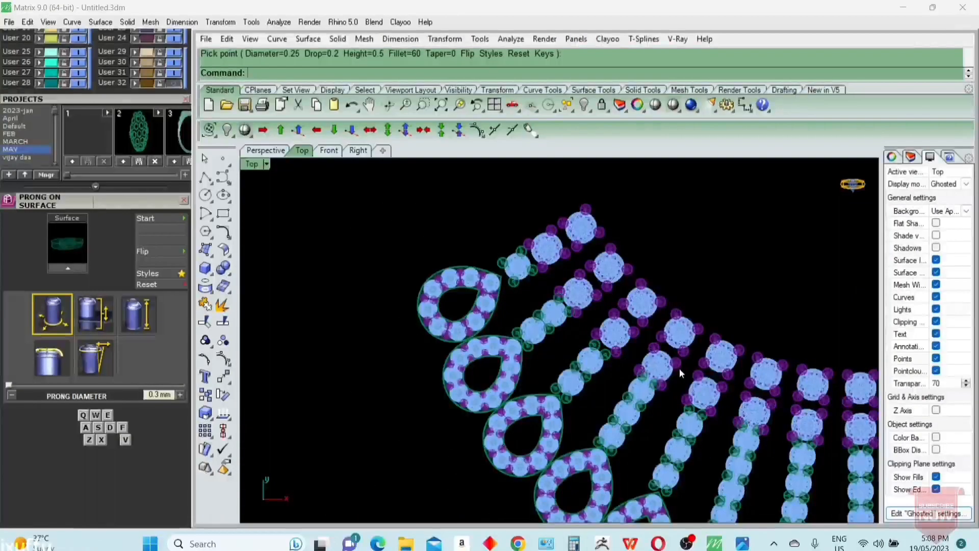
- Delete the seven empty pear-shaped drops on the right half of the necklace
right_click_drag(709, 378, 569, 329)
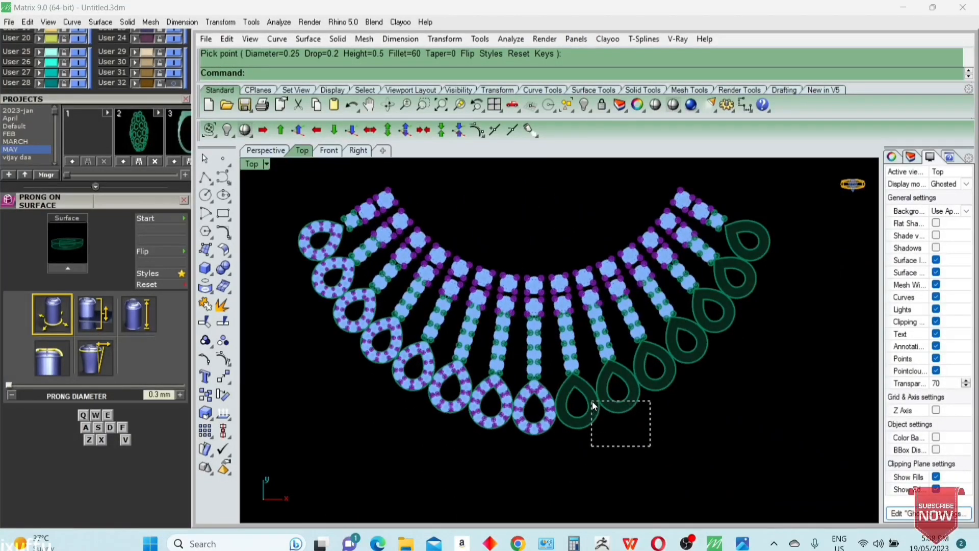
left_click_drag(592, 402, 594, 403)
left_click_drag(701, 410, 670, 358)
key("Delete")
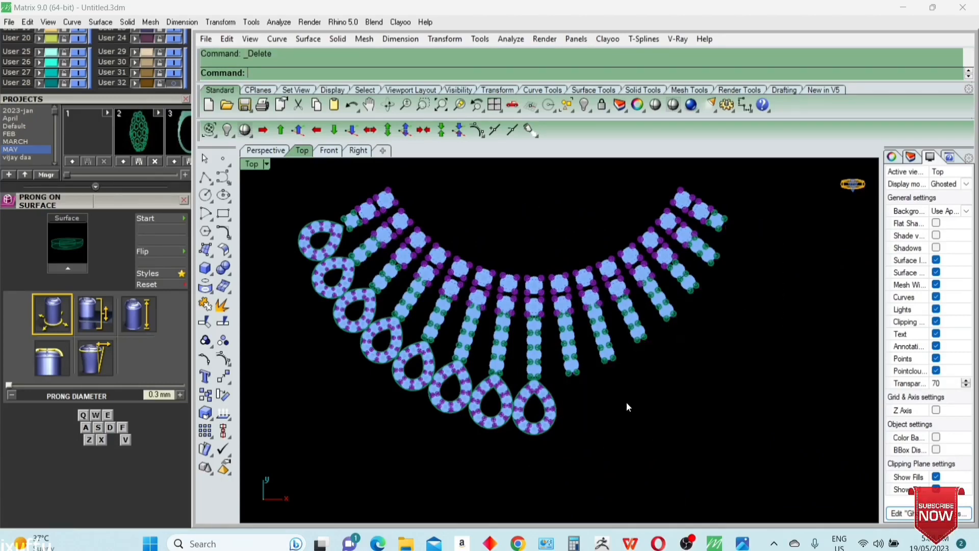
- Select the first two pears left of the centre with their stones and prongs, leaving out the prongs of the strands above
left_click_drag(521, 364, 522, 365)
scroll(507, 412, "up", 6)
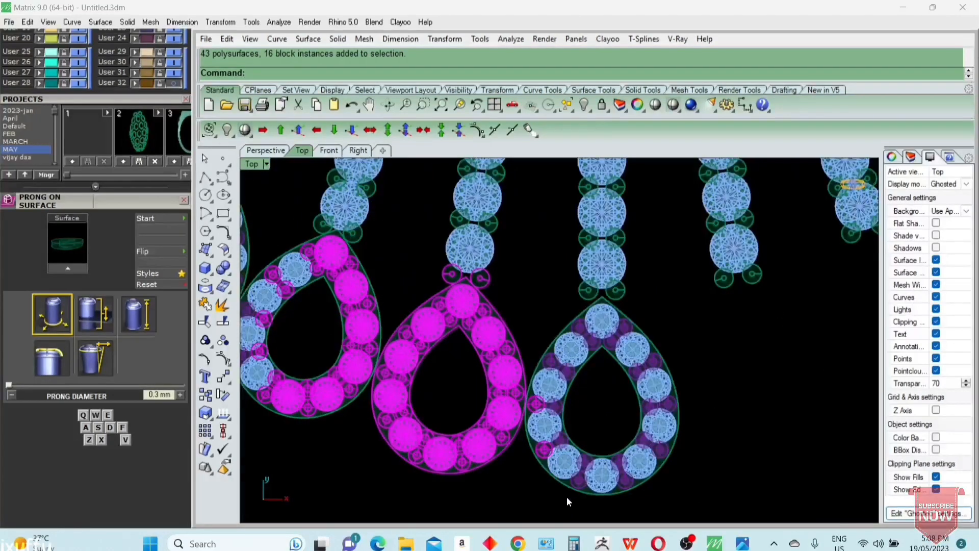
scroll(540, 396, "down", 3)
scroll(578, 341, "up", 7)
left_click_drag(619, 276, 513, 312)
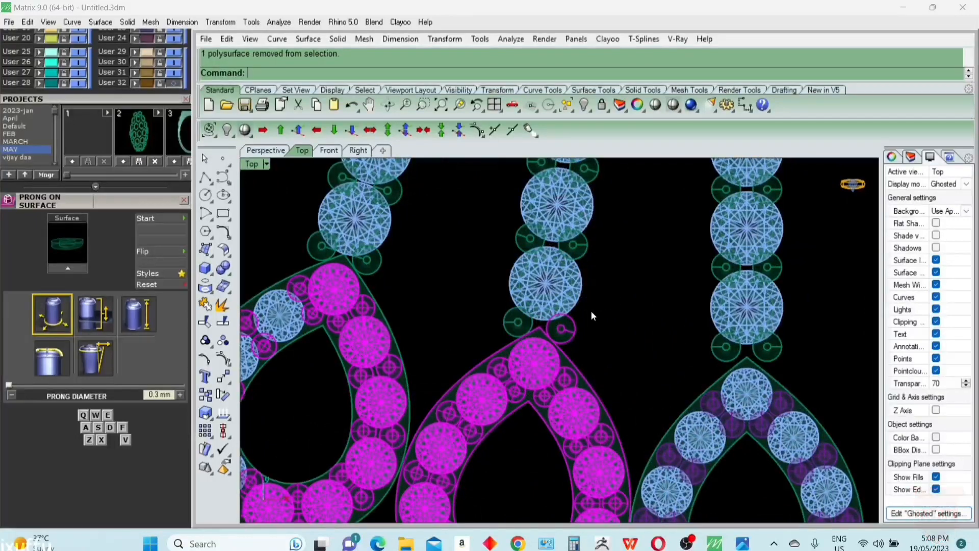
scroll(592, 316, "down", 3)
right_click_drag(648, 324, 513, 420)
left_click(512, 420, "shift")
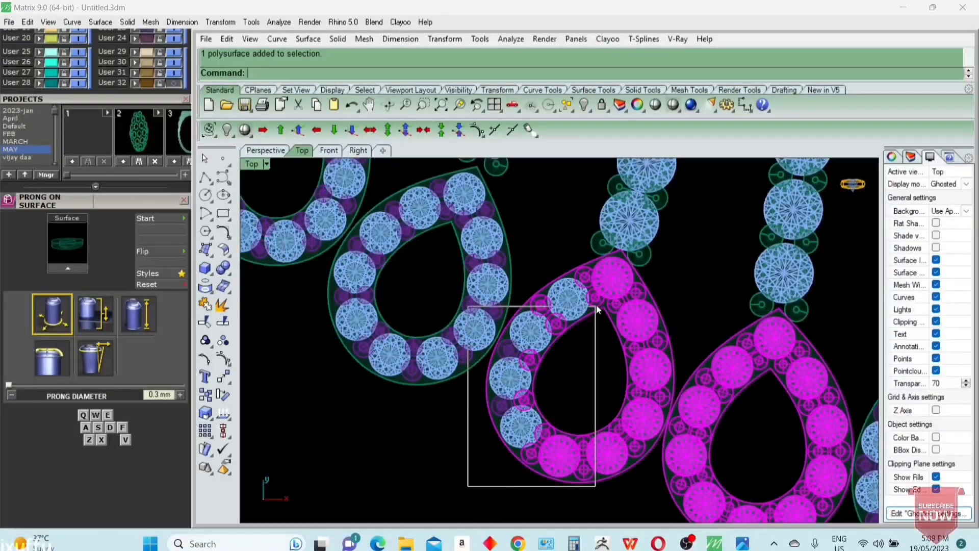
left_click_drag(596, 304, 596, 306, "shift")
- Add the third and fourth pears left of the centre to the selection, including all their stones and prongs
right_click_drag(355, 426, 505, 465)
left_click_drag(638, 468, 536, 380, "shift")
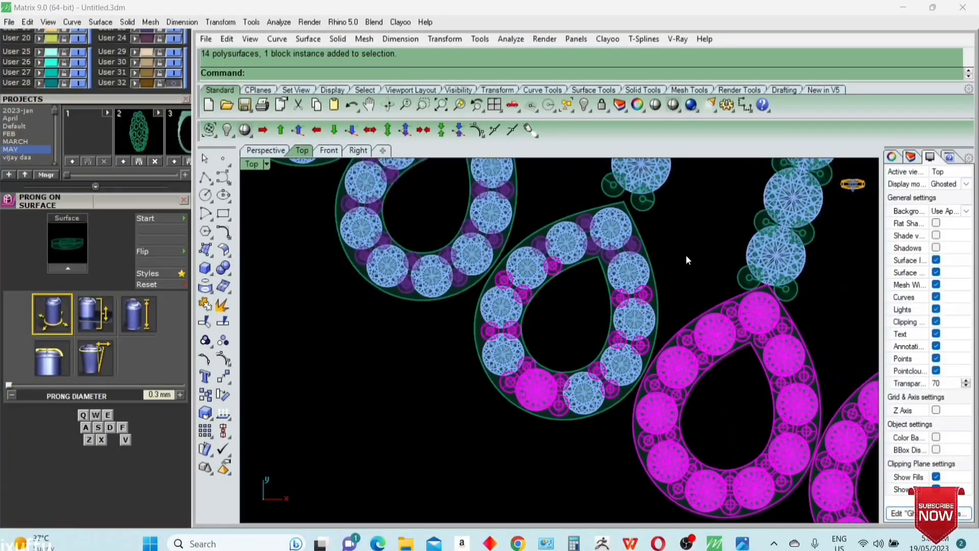
left_click_drag(687, 255, 600, 354, "shift")
right_click_drag(634, 339, 634, 396)
left_click_drag(604, 296, 522, 400, "shift")
left_click_drag(447, 326, 427, 245, "shift")
left_click_drag(551, 252, 488, 328, "shift")
right_click_drag(486, 328, 515, 444)
left_click_drag(574, 309, 410, 395, "shift")
left_click_drag(480, 367, 390, 234, "shift")
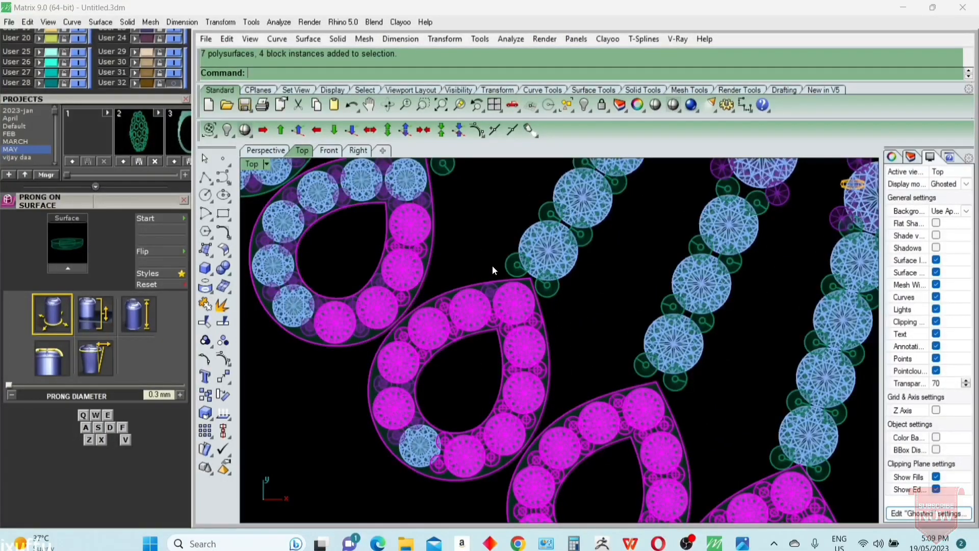
left_click_drag(476, 373, 357, 442, "shift")
- Add the fifth pear left of the centre, with its stones and prongs, to the selection
right_click_drag(378, 263, 436, 383)
left_click_drag(529, 340, 372, 301, "shift")
left_click_drag(435, 250, 329, 298, "shift")
left_click_drag(392, 372, 334, 414, "shift")
right_click_drag(338, 412, 442, 404)
left_click_drag(435, 356, 406, 298, "shift")
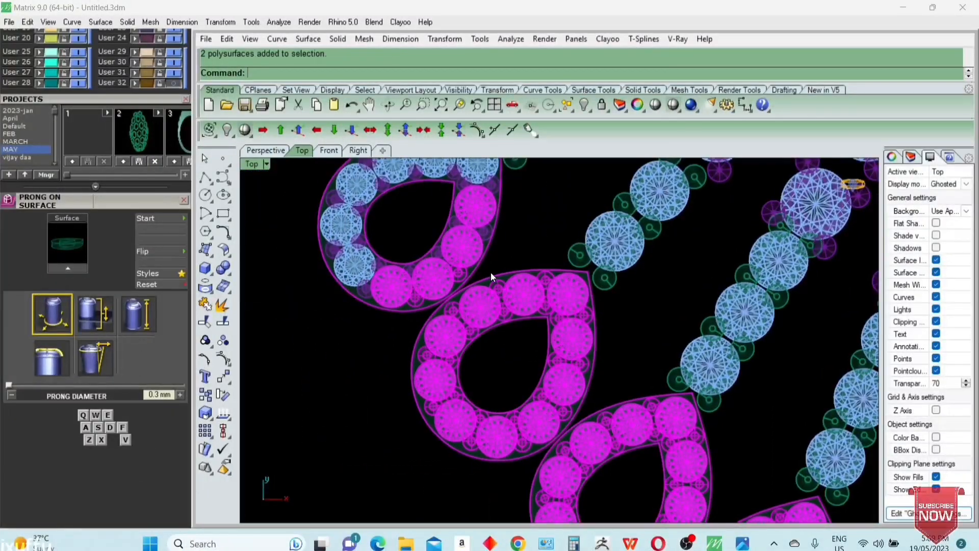
- Complete the selection with the two outermost left pears and all their stones and prongs
right_click_drag(527, 223, 514, 336)
left_click_drag(442, 243, 280, 249, "shift")
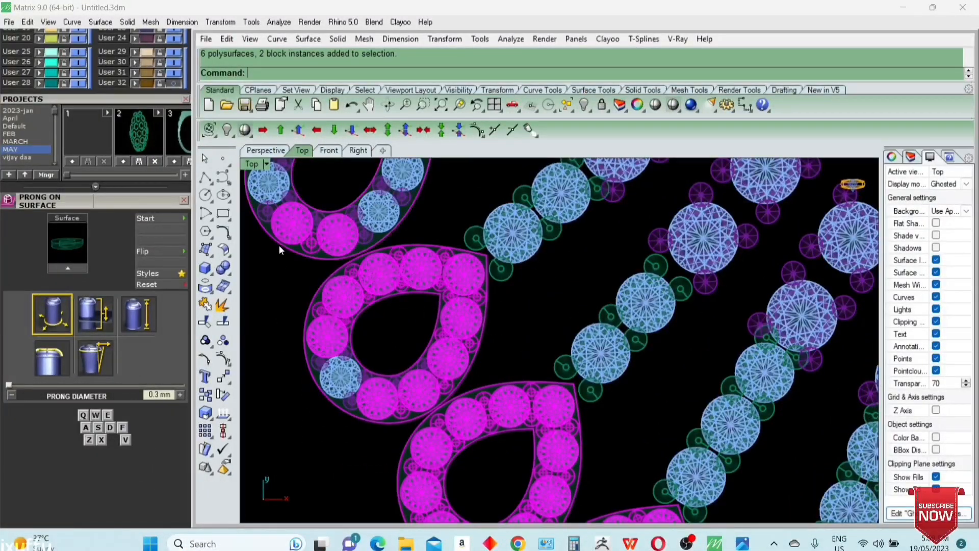
left_click_drag(455, 445, 459, 442, "shift")
right_click_drag(350, 349, 448, 494)
left_click_drag(527, 347, 490, 278, "shift")
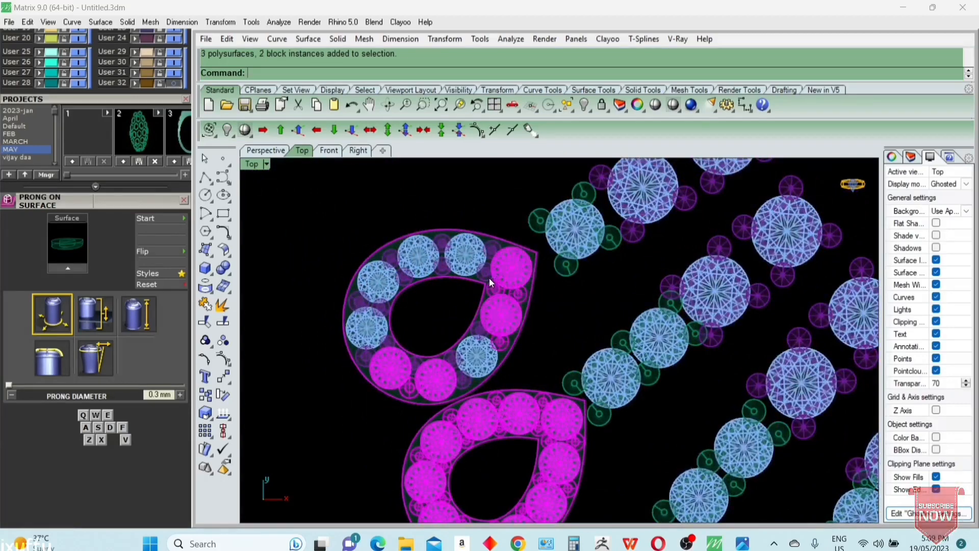
left_click_drag(495, 223, 357, 364, "shift")
left_click_drag(314, 438, 315, 438, "shift")
scroll(375, 340, "down", 5)
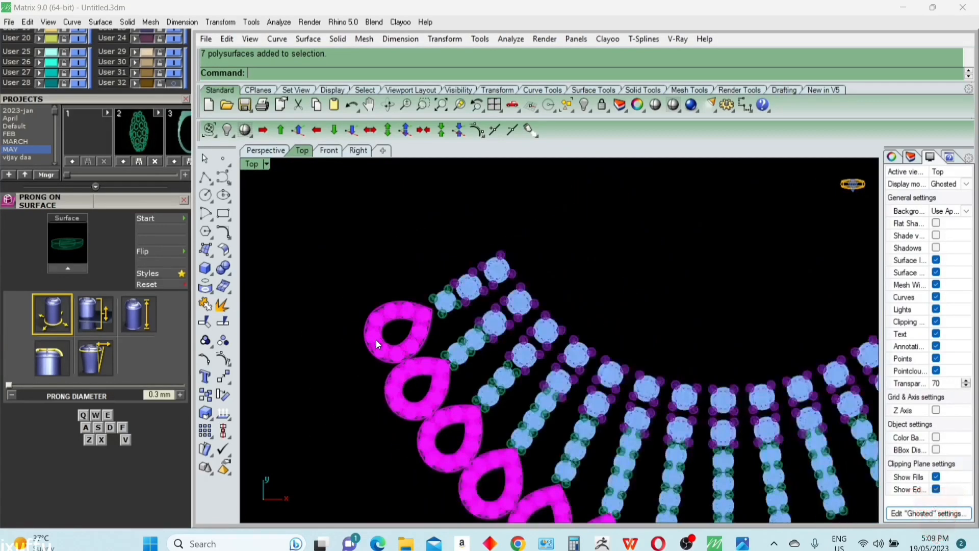
- Mirror copies of the seven selected pears to the right half across the vertical axis through the origin
type("mirror")
key("Return")
type("0")
key("Return")
left_click(611, 440)
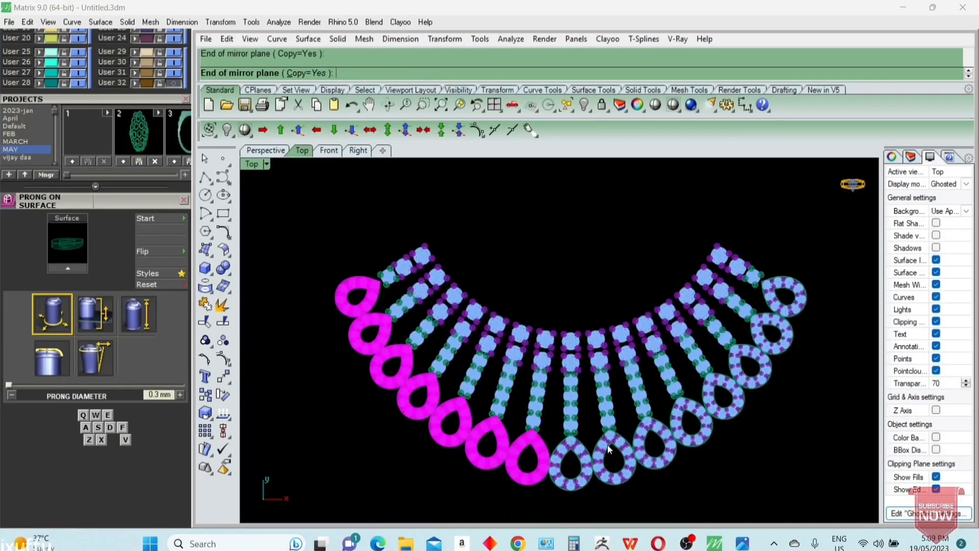
- Switch to the four-viewport layout and fit the whole necklace in every view
type("4")
key("Return")
key("Return")
key("ctrl+a")
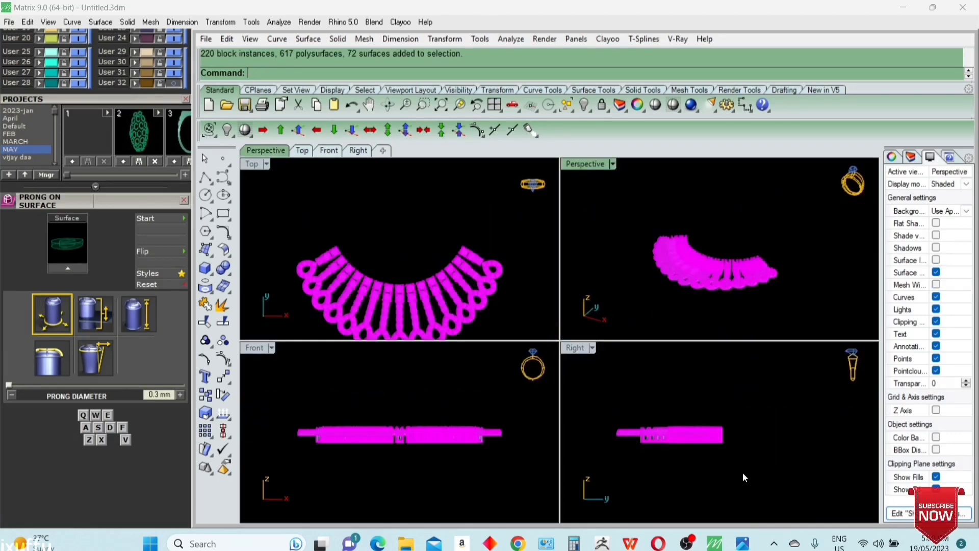
type("zsa")
key("Return")
key("Escape")
- Set the Top view to Shaded display and maximize it with the whole necklace in view
left_click(252, 162)
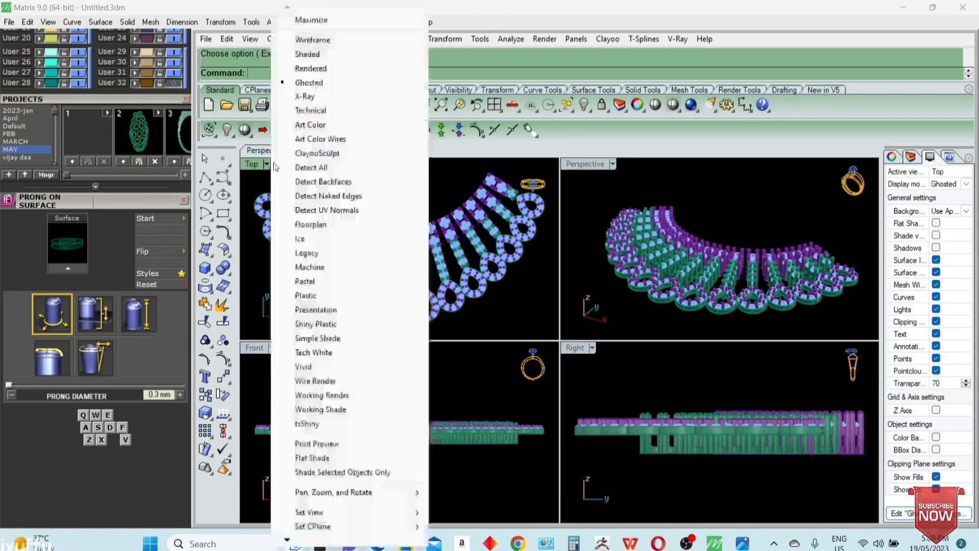
left_click(296, 48)
left_click(500, 310)
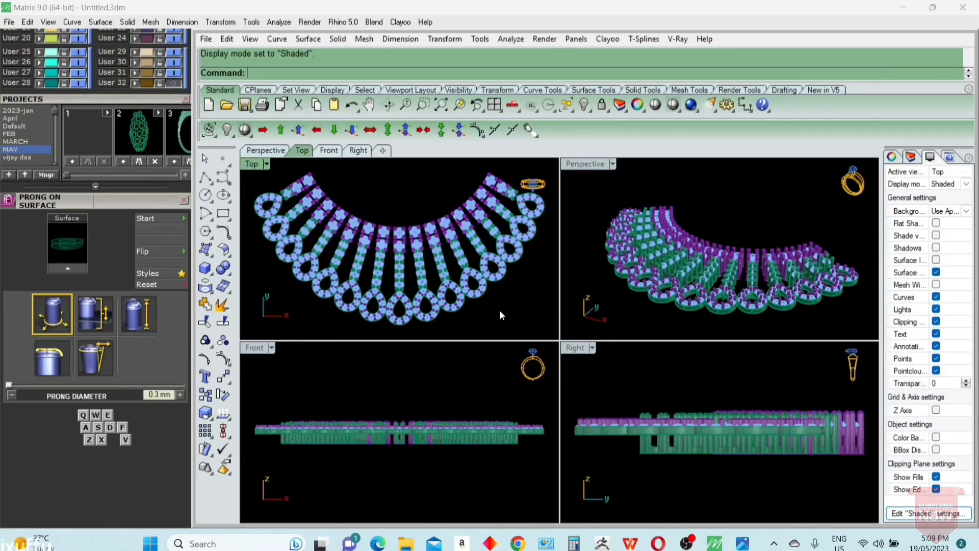
key("ctrl+a")
type("zsa")
key("Return")
key("Escape")
double_click(250, 163)
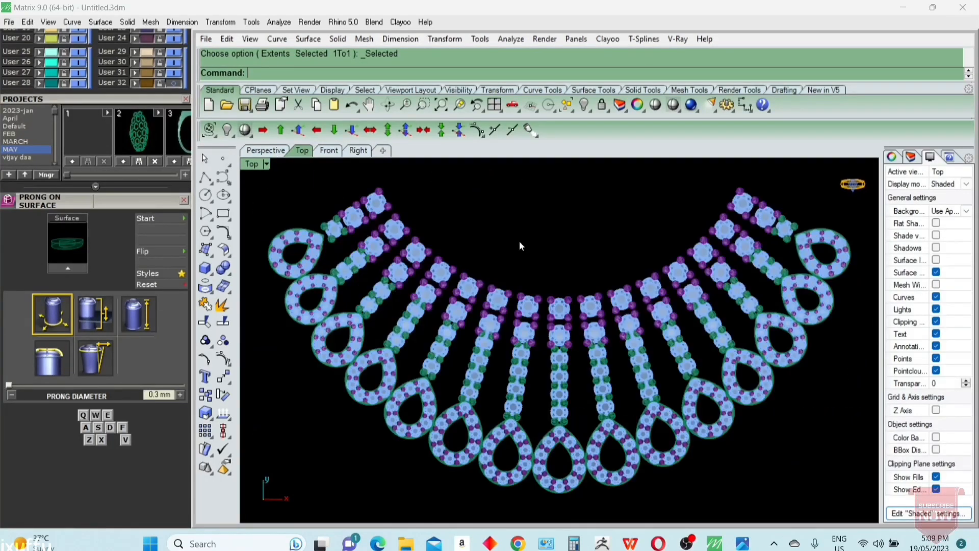
- Close the Prong on Surface builder and show the User 32 layer holding the reference photo
left_click(185, 201)
left_click(173, 225)
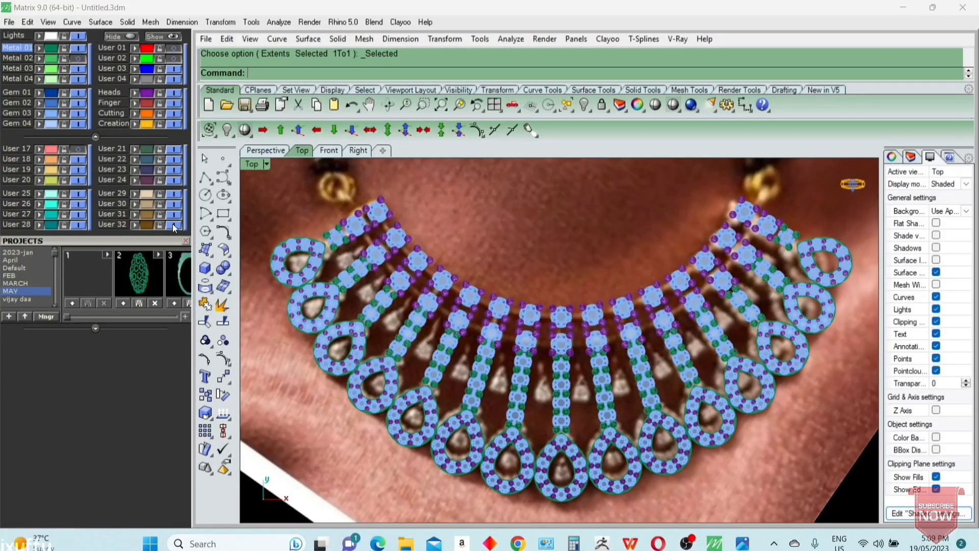
- Compare the necklace model with the reference photo, hiding the model briefly to examine the small drops between the strands
key("ctrl+a")
key("ctrl+h")
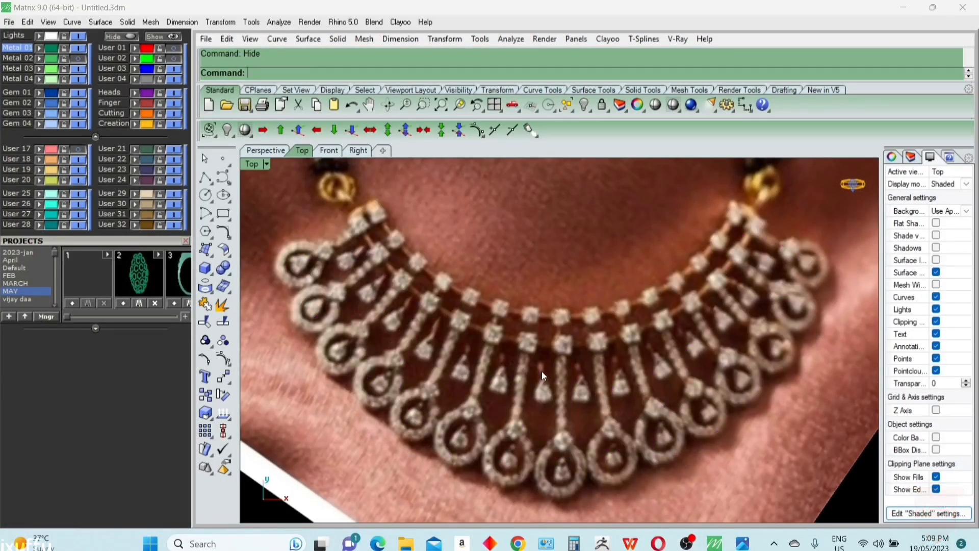
key("ctrl+z")
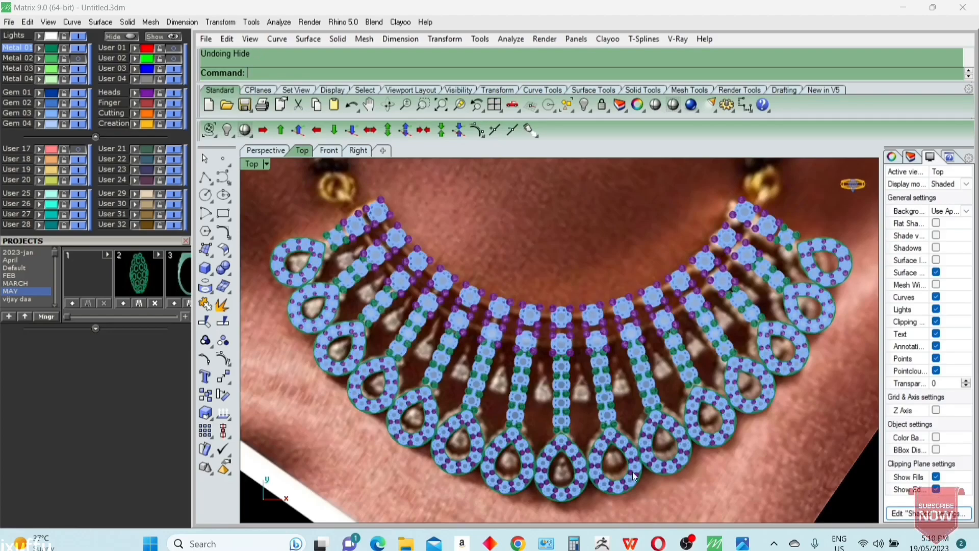
scroll(571, 451, "up", 3)
scroll(571, 449, "up", 2)
scroll(573, 420, "down", 5)
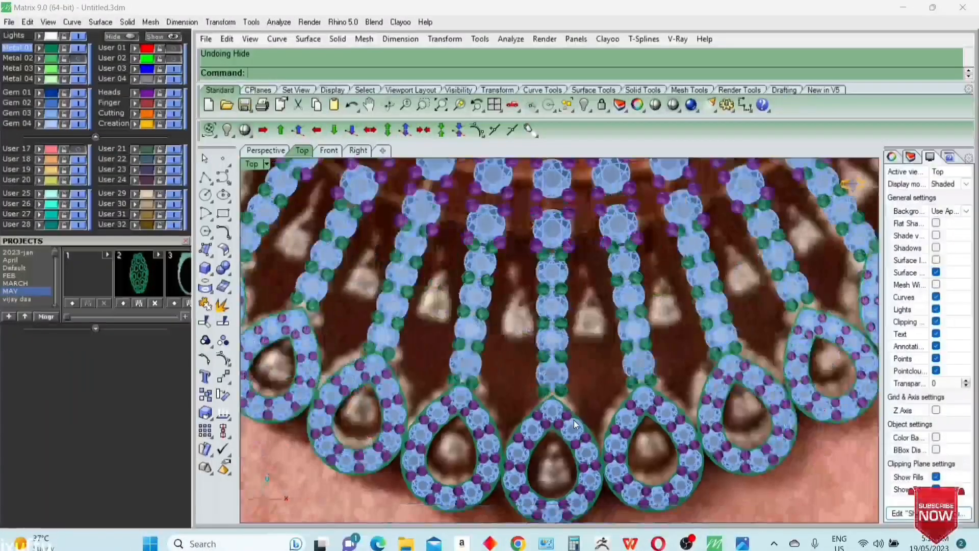
scroll(494, 324, "up", 2)
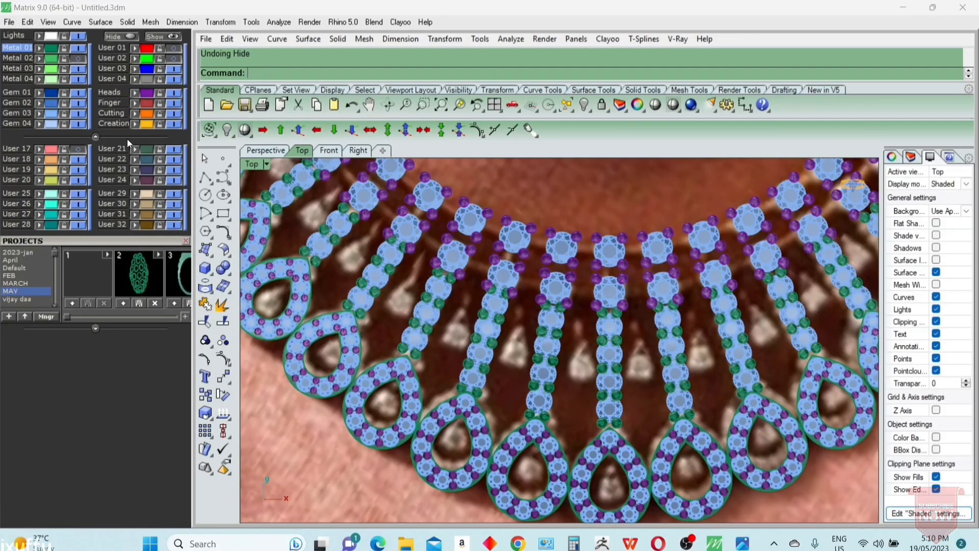
scroll(124, 303, "up", 3)
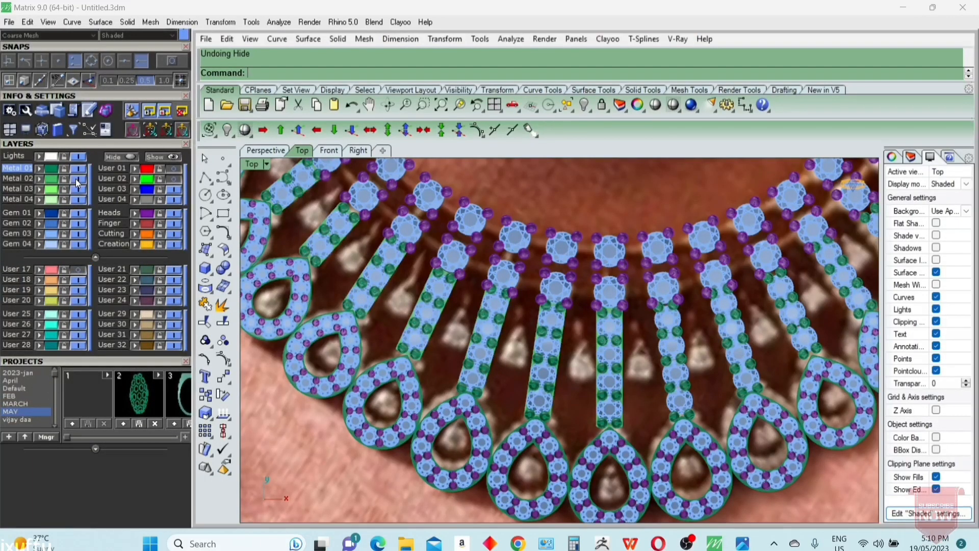
- Show the User 02 layer containing the guide curves
left_click(77, 179)
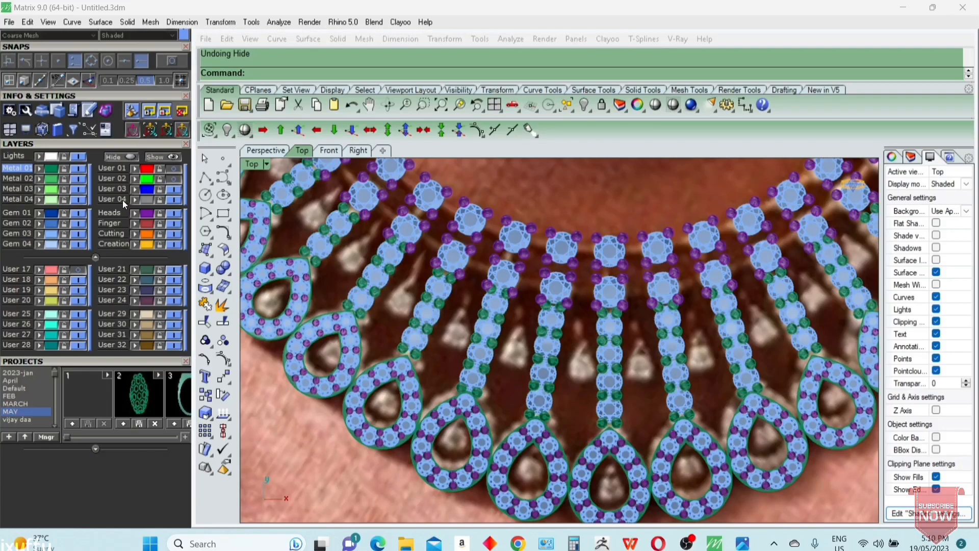
left_click(173, 179)
right_click_drag(601, 391, 606, 367)
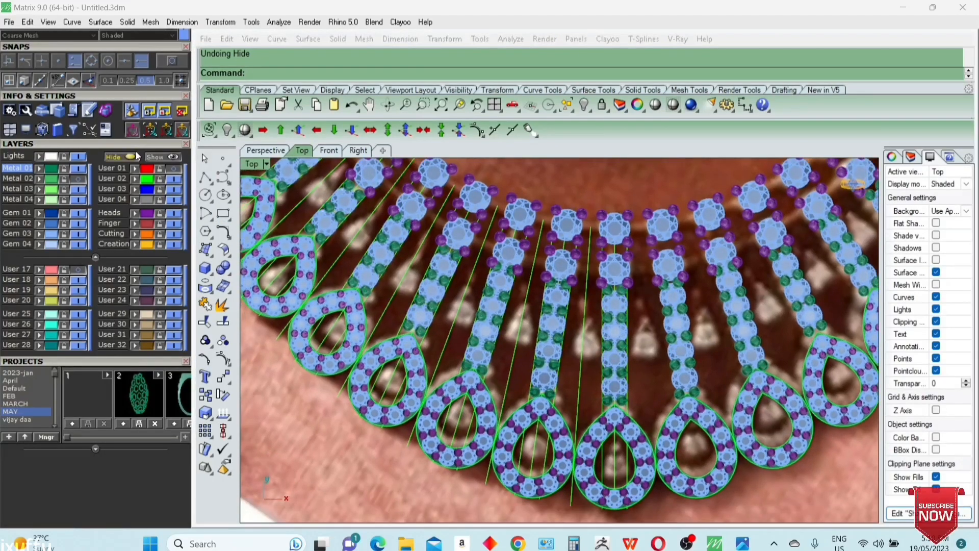
- Open the Gem Loader with the Diamond cut type and choose the Pear gem shape
left_click_drag(139, 149, 140, 352)
left_click(25, 134)
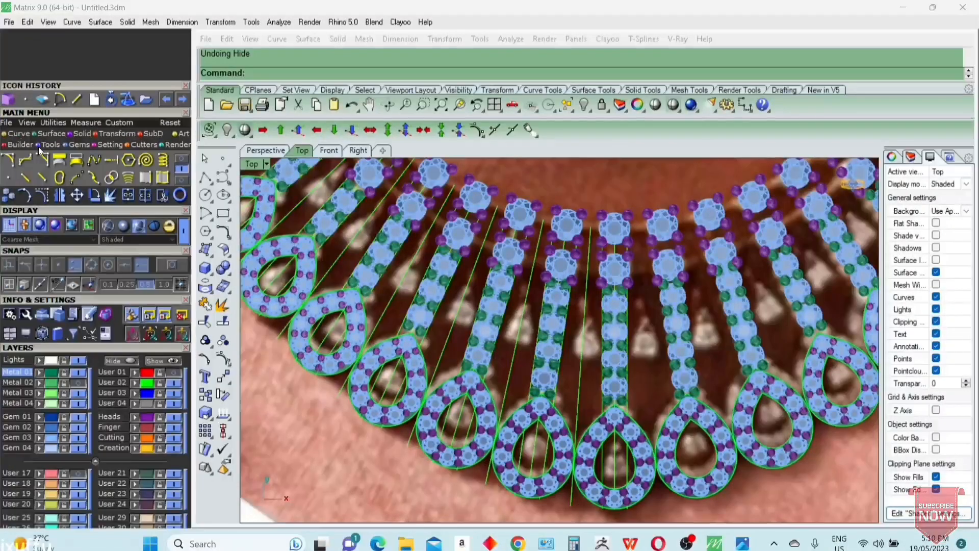
left_click(76, 143)
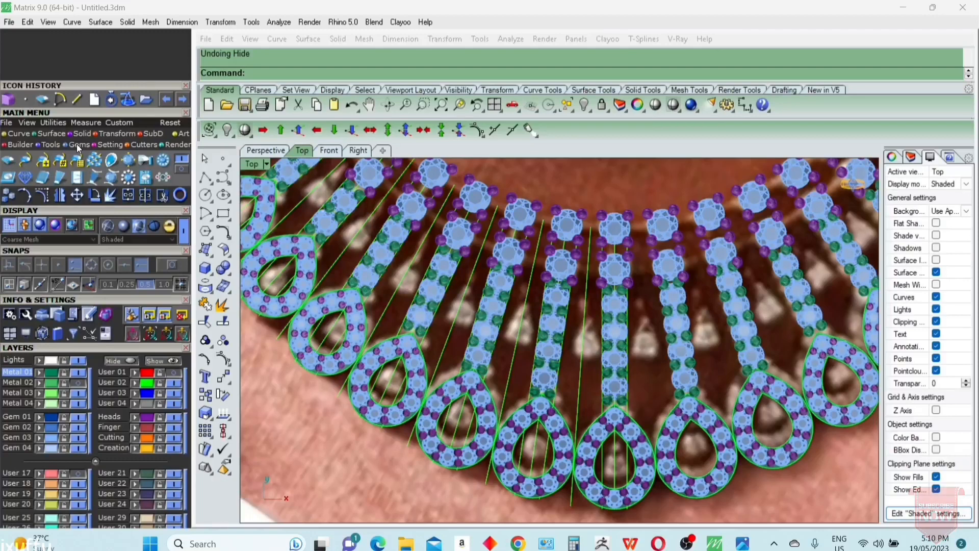
left_click(95, 462)
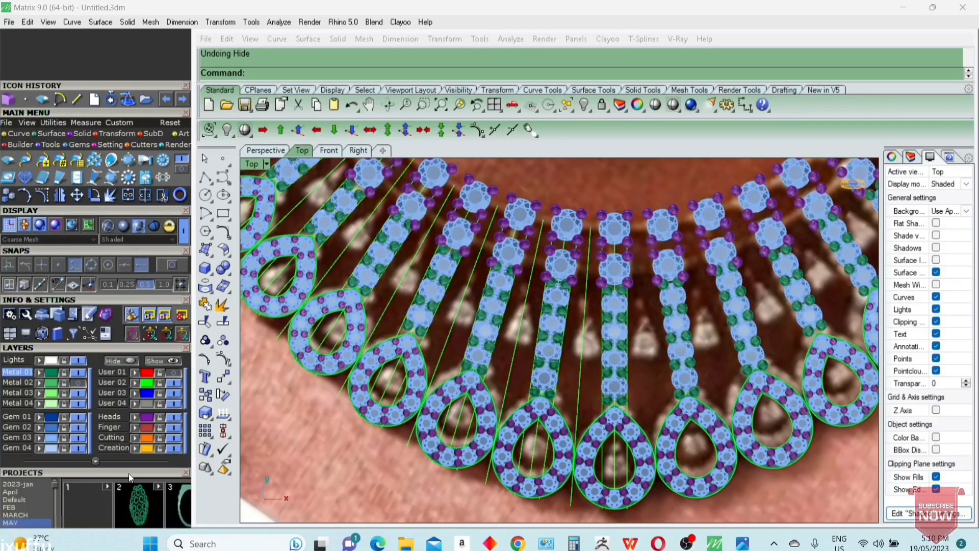
left_click_drag(129, 474, 130, 157)
left_click(26, 291)
left_click(27, 378)
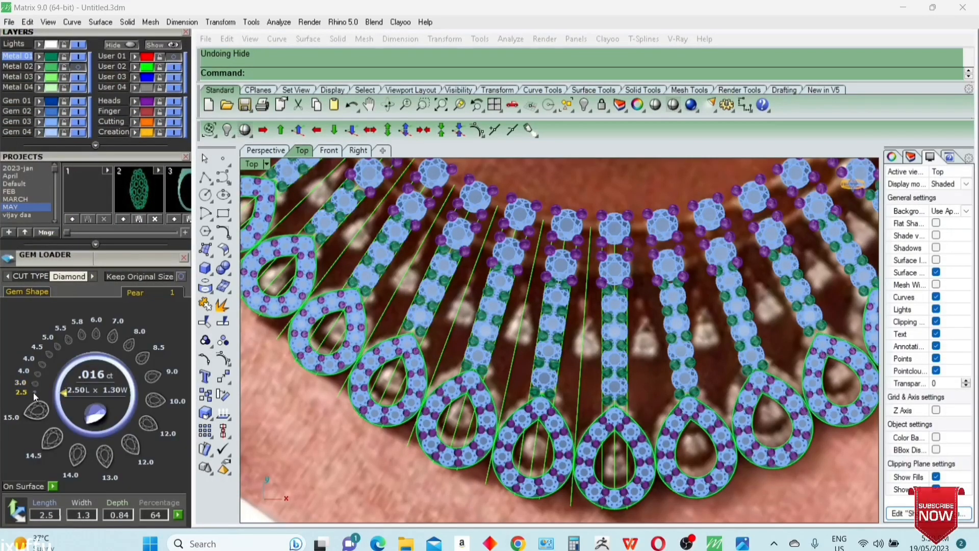
- Try pear diamond sizes of 10 and 12 mm, rotate the gem about the origin so its tip points up, and delete it
left_click(155, 401)
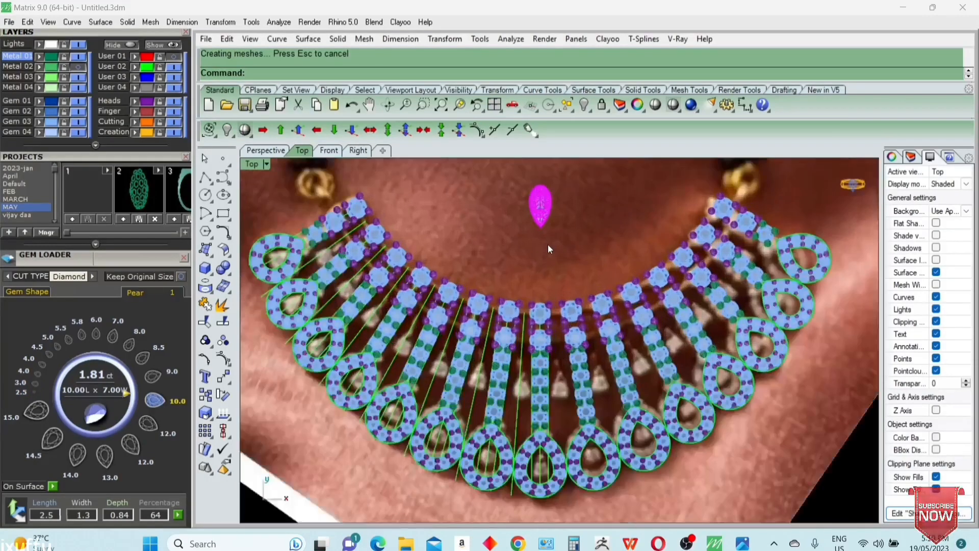
left_click(149, 424)
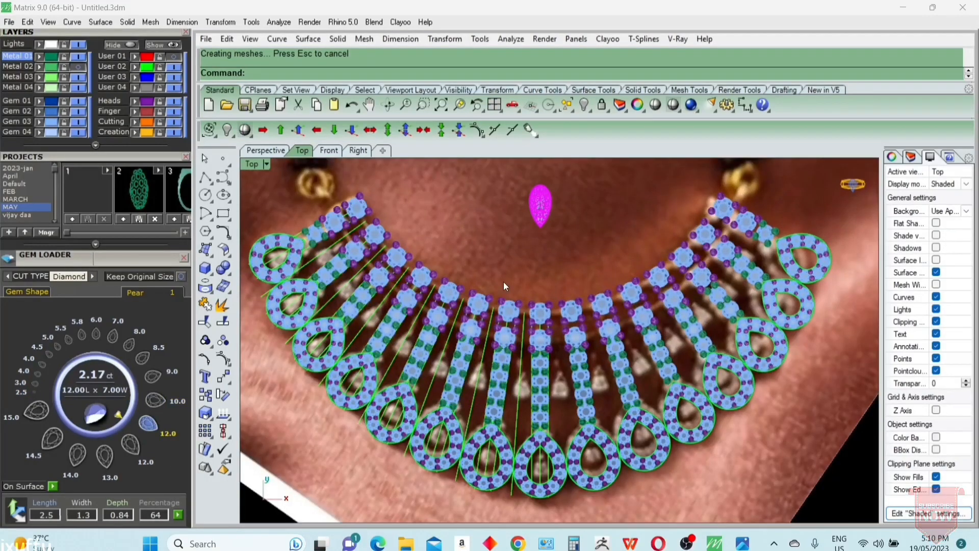
type("0")
key("Return")
left_click(540, 258)
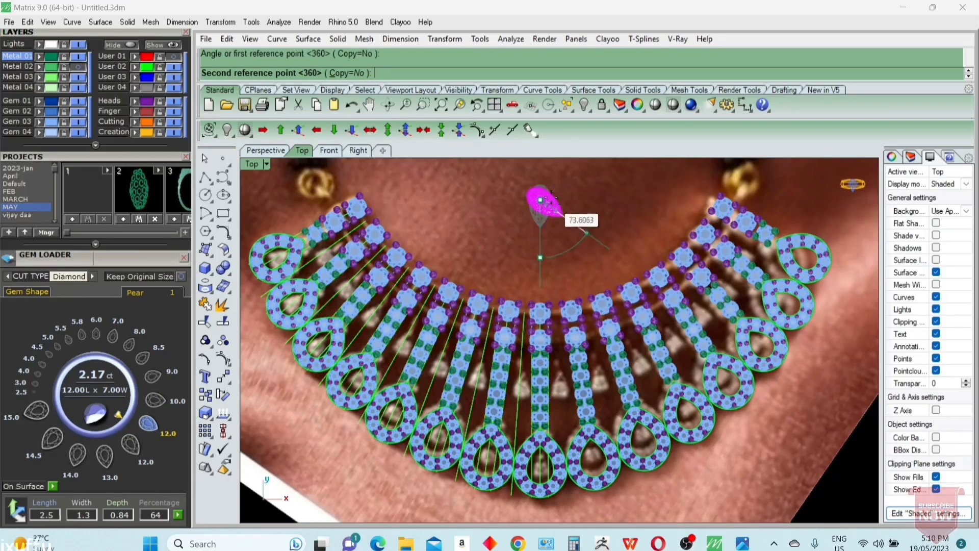
left_click(541, 186)
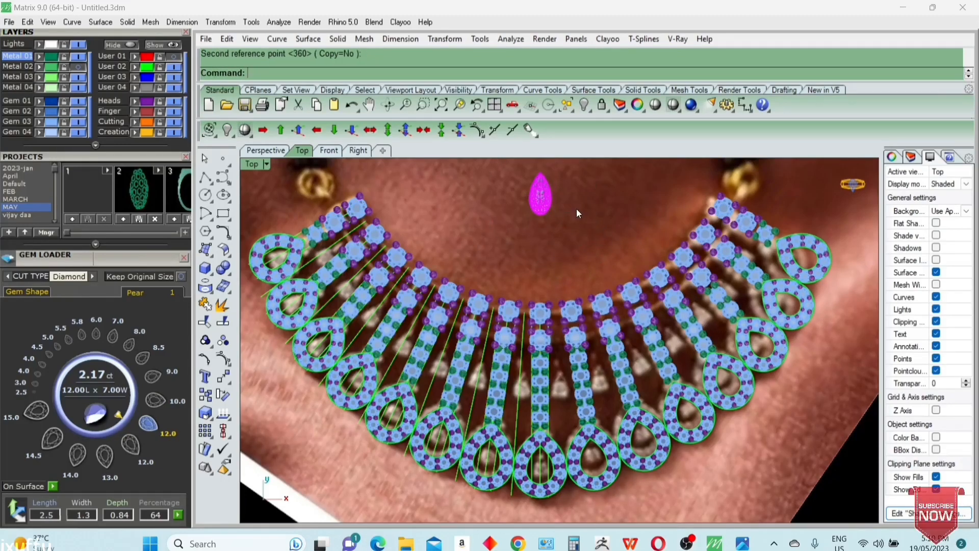
key("Delete")
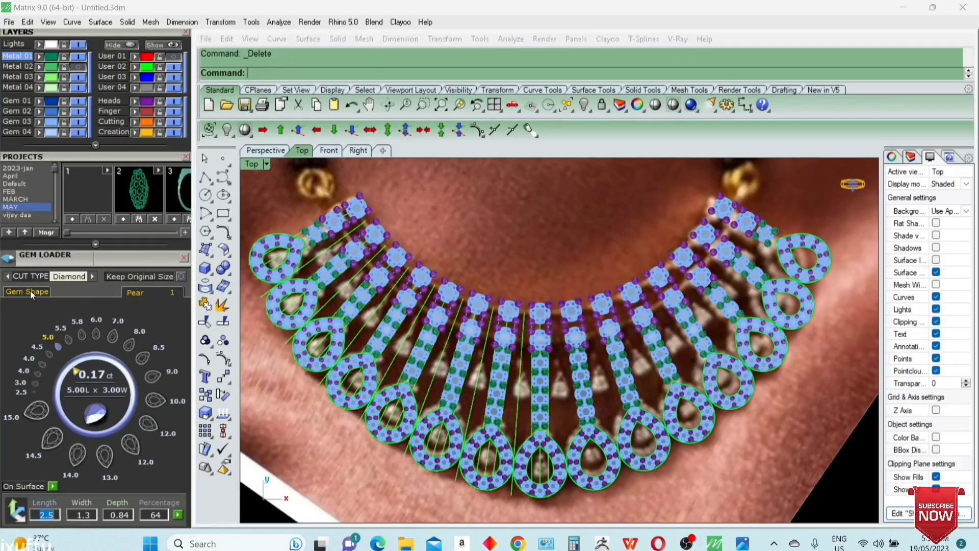
- Load a 2.2 mm round diamond, move it onto the reference drop just left of the central strand, and choose the 2.4 mm size
left_click(30, 291)
left_click(30, 340)
left_click(148, 366)
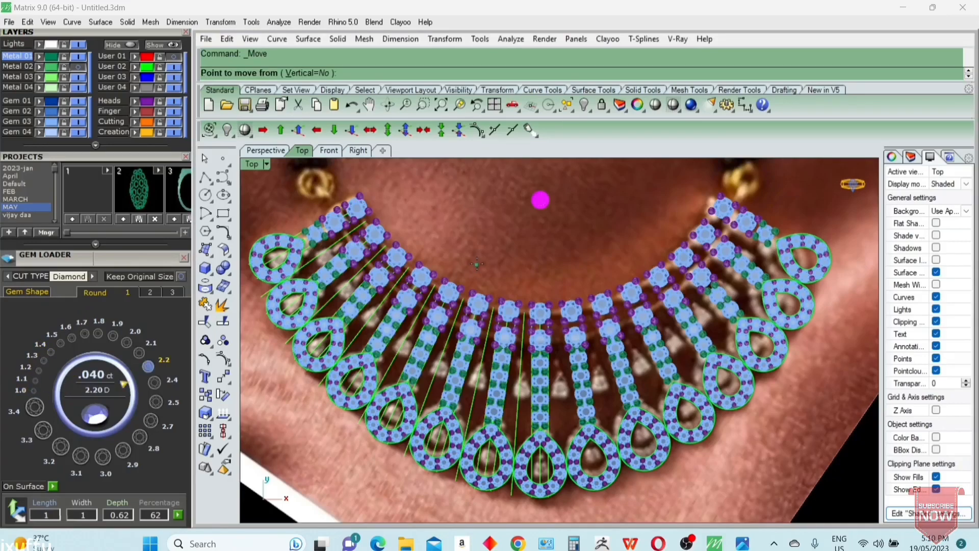
left_click(565, 391)
scroll(516, 408, "up", 8)
left_click(154, 382)
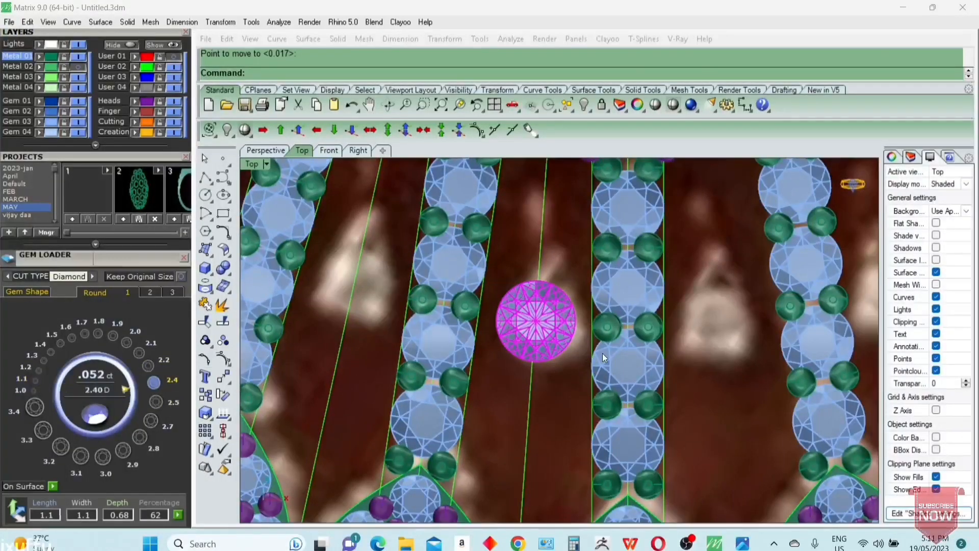
- Display the Top view in wireframe and move the 2.4 mm gem so its centre sits on its guide line
scroll(555, 351, "up", 3)
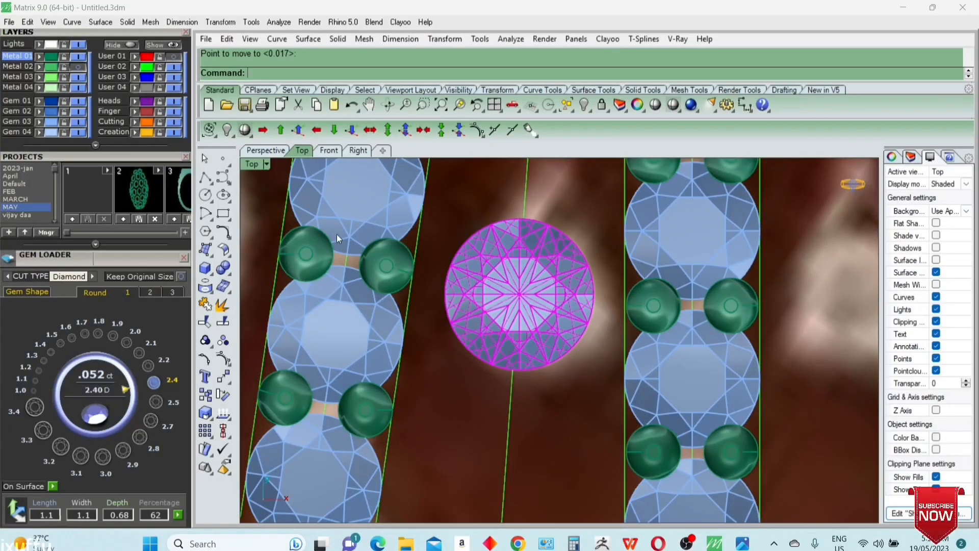
left_click(267, 164)
left_click(319, 42)
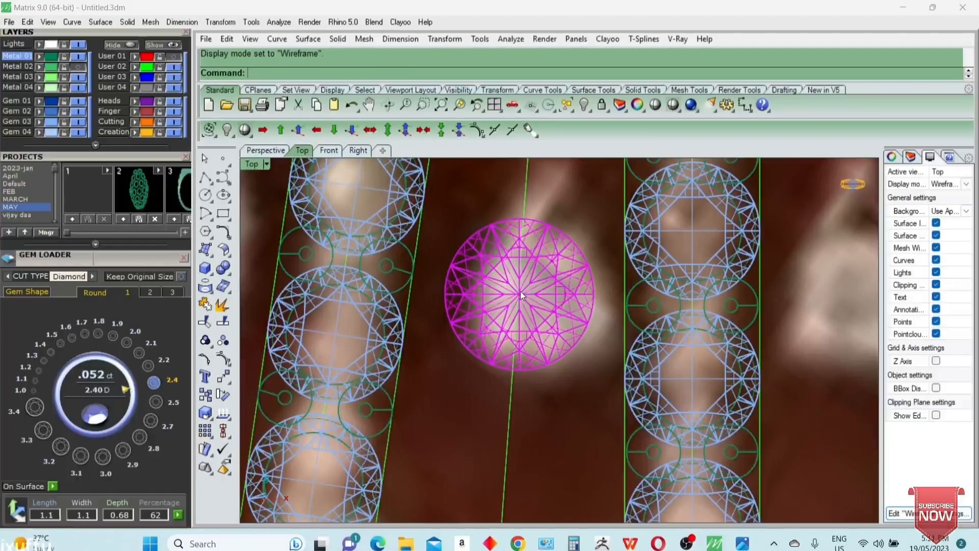
scroll(528, 302, "up", 5)
scroll(528, 302, "up", 4)
right_click(525, 302)
scroll(526, 302, "up", 3)
left_click(543, 312)
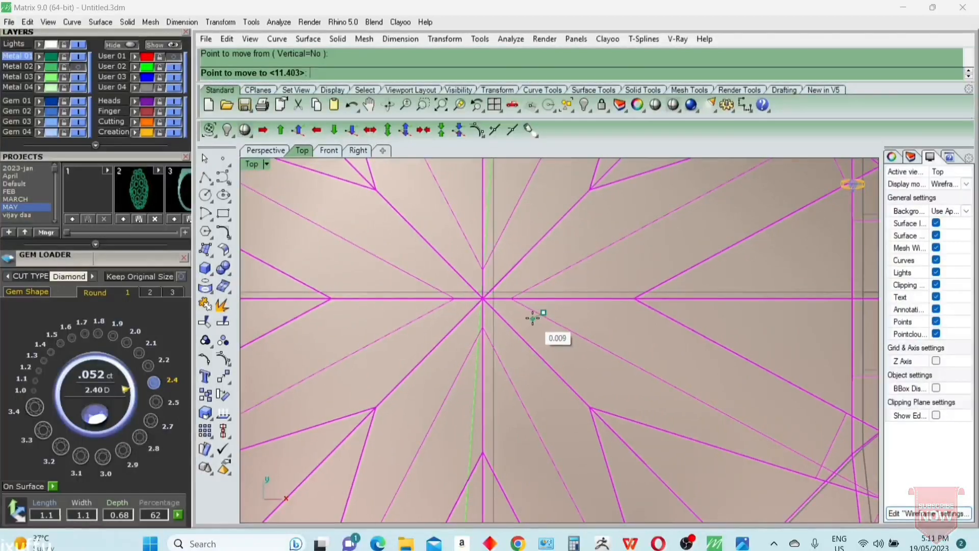
left_click(531, 320)
scroll(566, 346, "down", 12)
- Copy the gem from its centre onto the next two reference drops going outward along the left half
type("c")
key("Return")
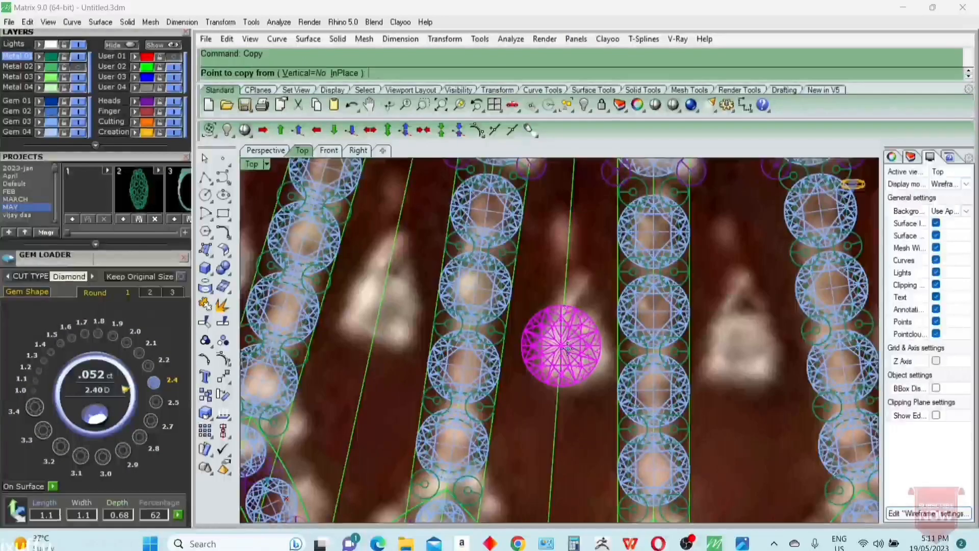
left_click(568, 347)
scroll(385, 320, "up", 2)
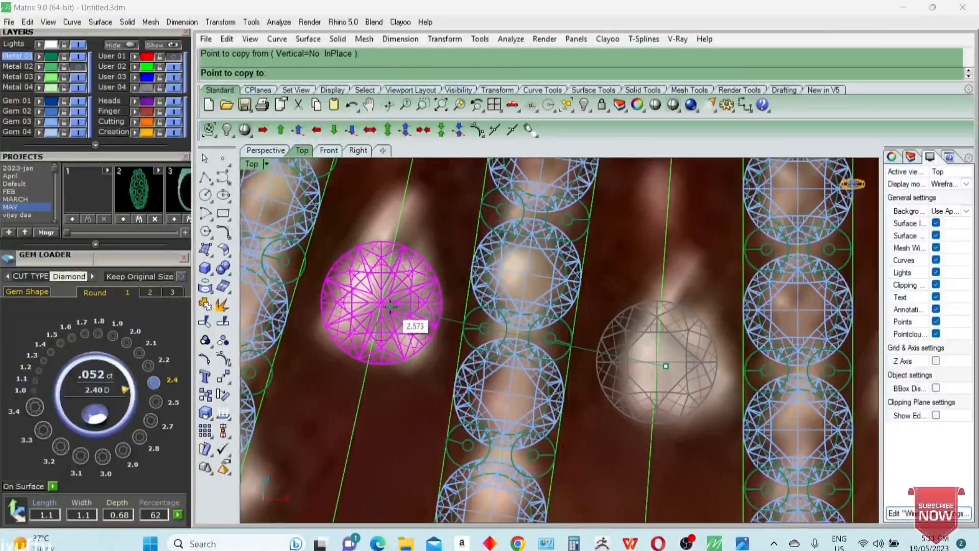
left_click(390, 307)
scroll(389, 306, "down", 8)
right_click_drag(390, 306, 543, 385)
scroll(436, 346, "up", 10)
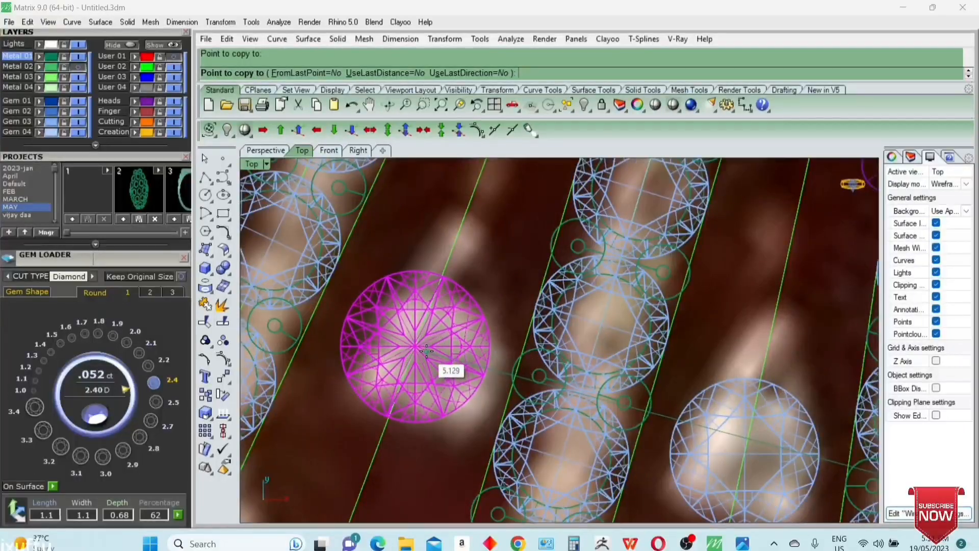
left_click(427, 350)
scroll(458, 342, "down", 9)
right_click_drag(459, 343, 528, 364)
scroll(379, 342, "up", 12)
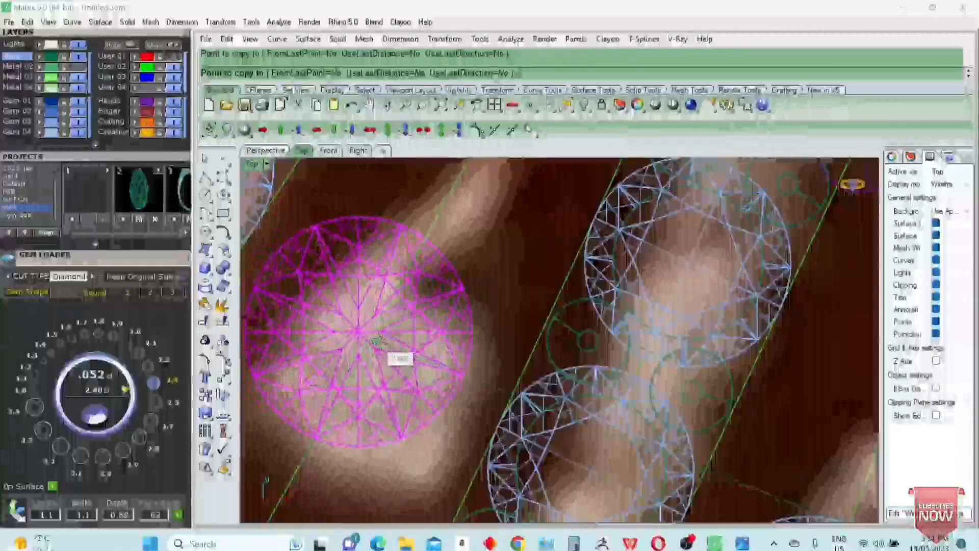
- Place three more gem copies on the following reference drops toward the left end of the necklace
left_click(387, 344)
scroll(387, 344, "down", 12)
right_click_drag(386, 344, 443, 376)
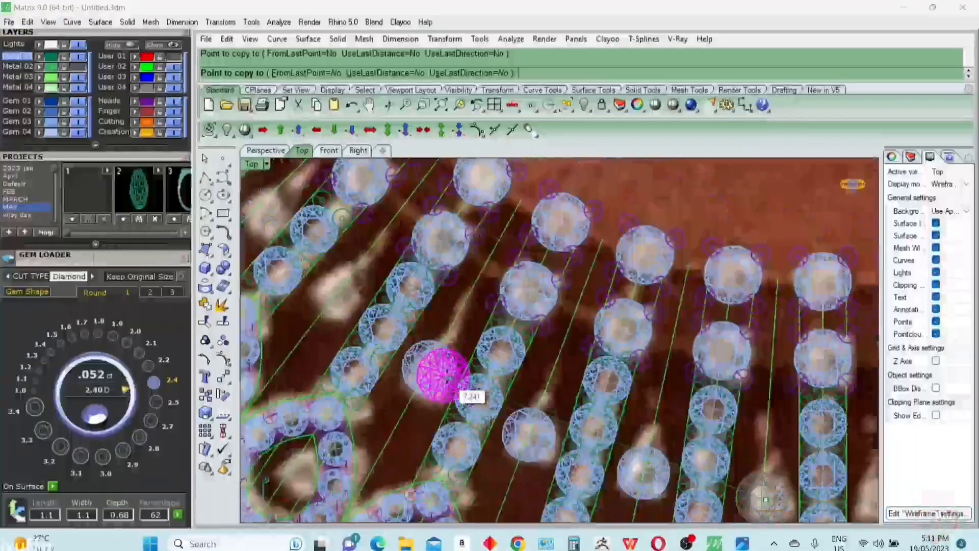
scroll(347, 292, "up", 10)
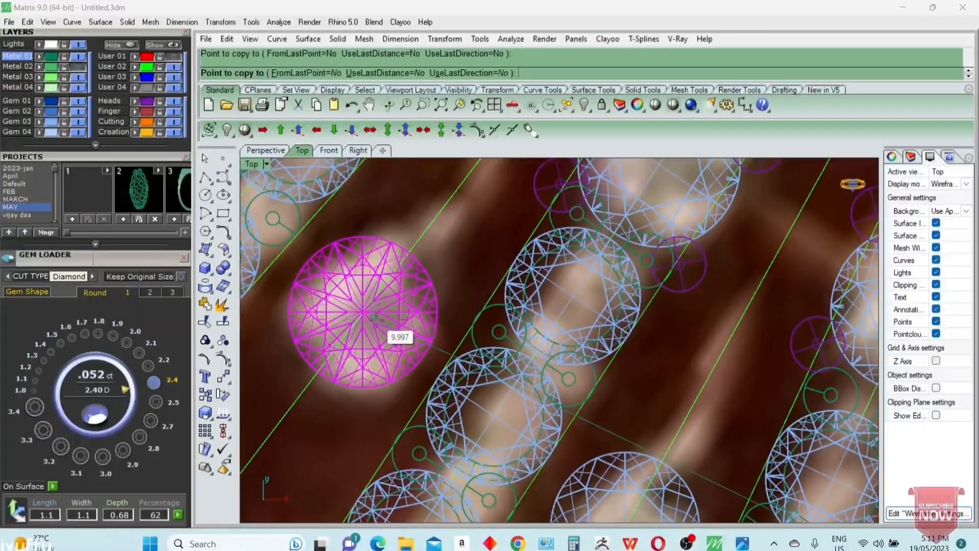
left_click(376, 318)
scroll(376, 319, "down", 10)
right_click_drag(376, 318, 398, 334)
scroll(340, 277, "up", 10)
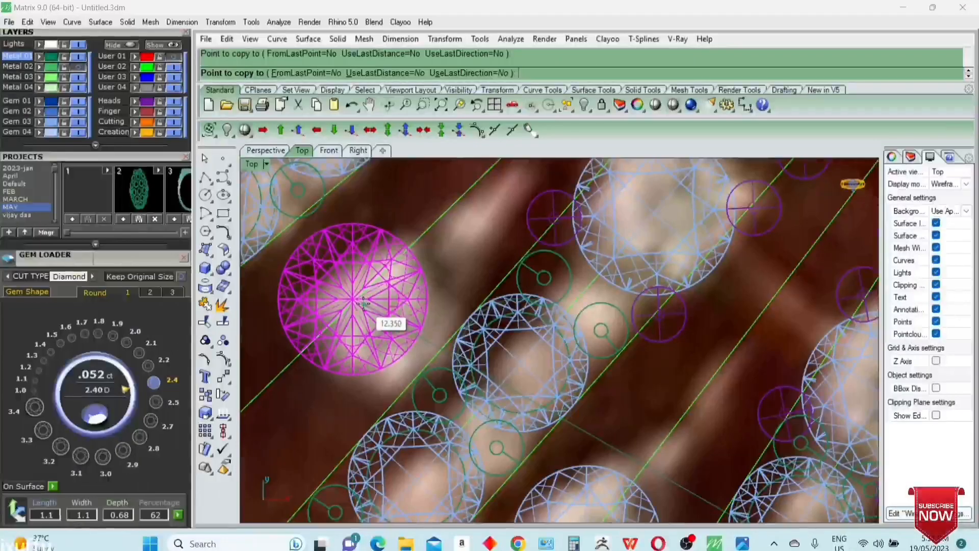
left_click(369, 305)
right_click(370, 304)
- Move the outermost copied gem so its centre lies on its guide line
left_click(361, 301)
scroll(360, 300, "up", 12)
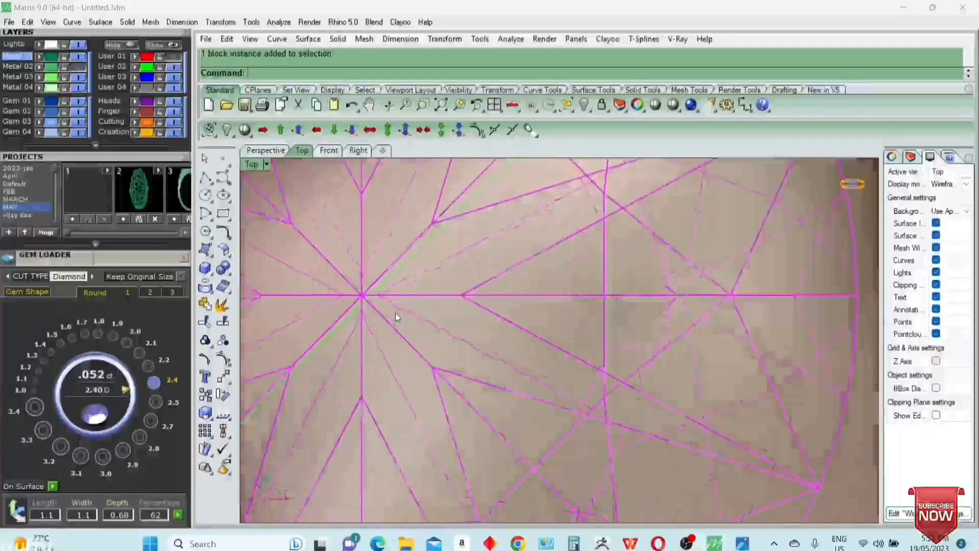
type("m")
key("Return")
left_click(414, 311)
left_click(418, 318)
scroll(416, 322, "down", 10)
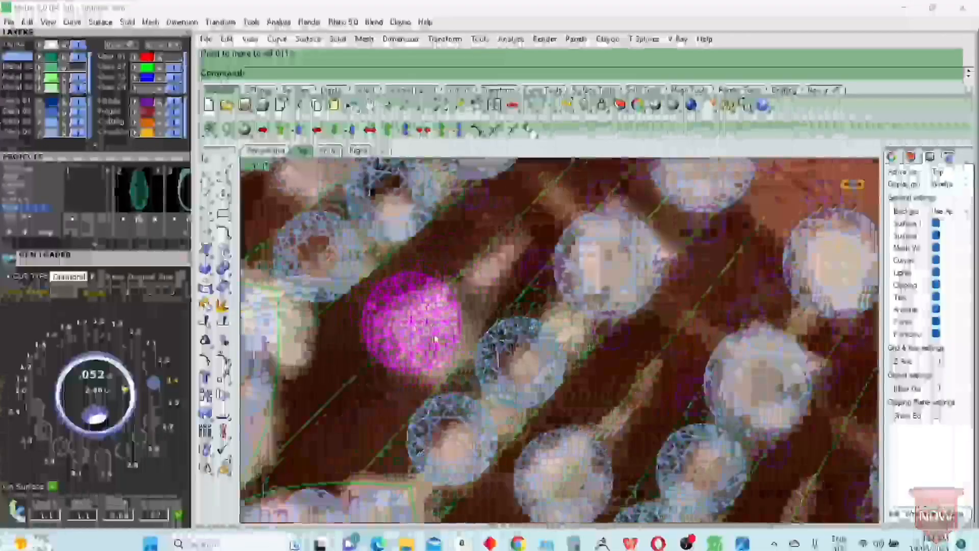
- Nudge the second copied gem from the left end so its centre lies on its guide line
scroll(520, 225, "up", 12)
scroll(466, 402, "up", 8)
right_click(428, 382)
left_click(428, 383)
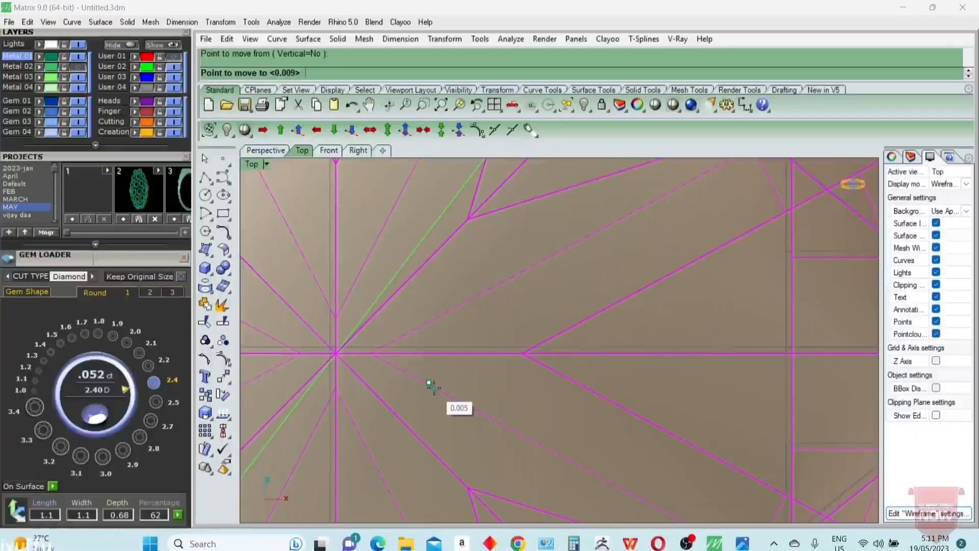
left_click(434, 387)
left_click(435, 387)
scroll(430, 333, "down", 8)
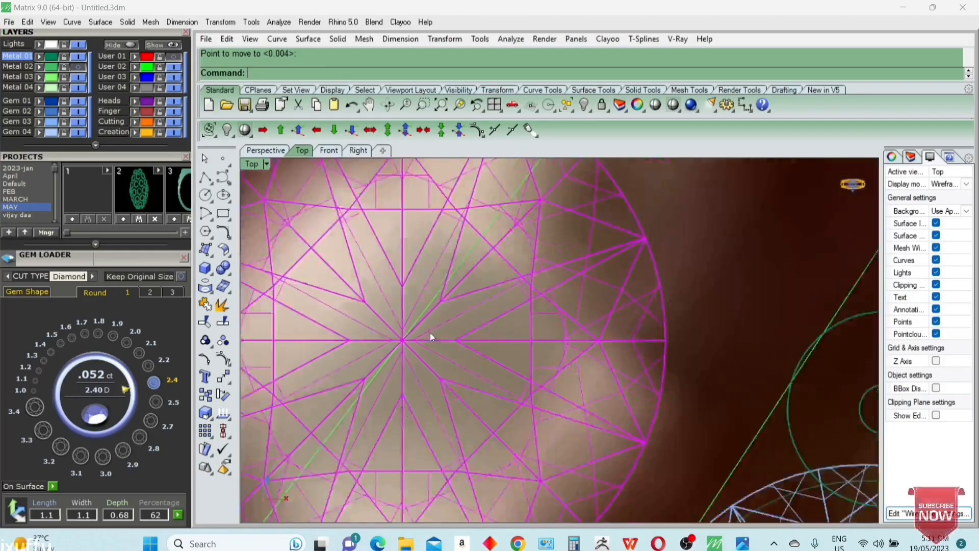
- Align the centre of the third copied gem from the left end with its guide line
scroll(549, 394, "up", 15)
left_click(519, 323)
scroll(461, 326, "up", 10)
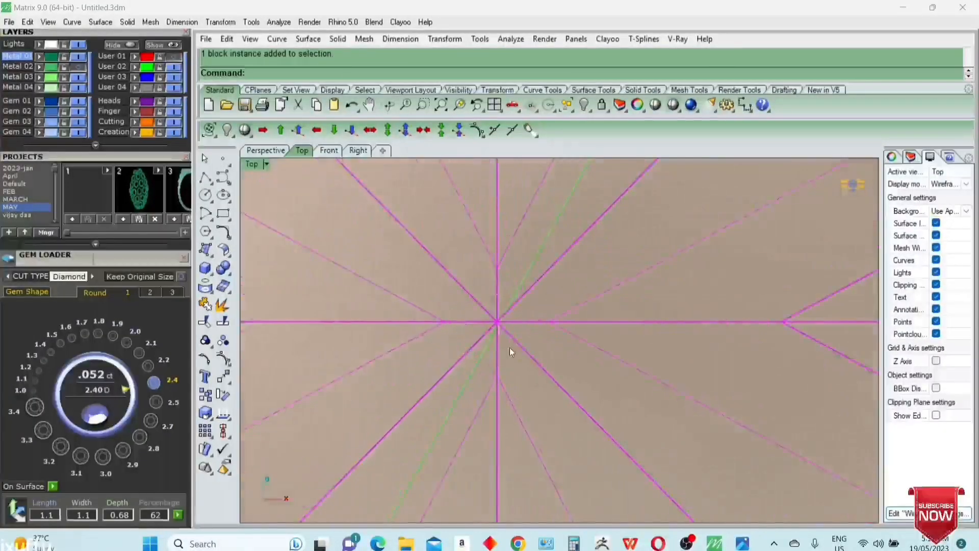
scroll(531, 341, "up", 5)
right_click(532, 339)
left_click(533, 339)
left_click(538, 341)
scroll(465, 340, "down", 10)
scroll(466, 341, "down", 15)
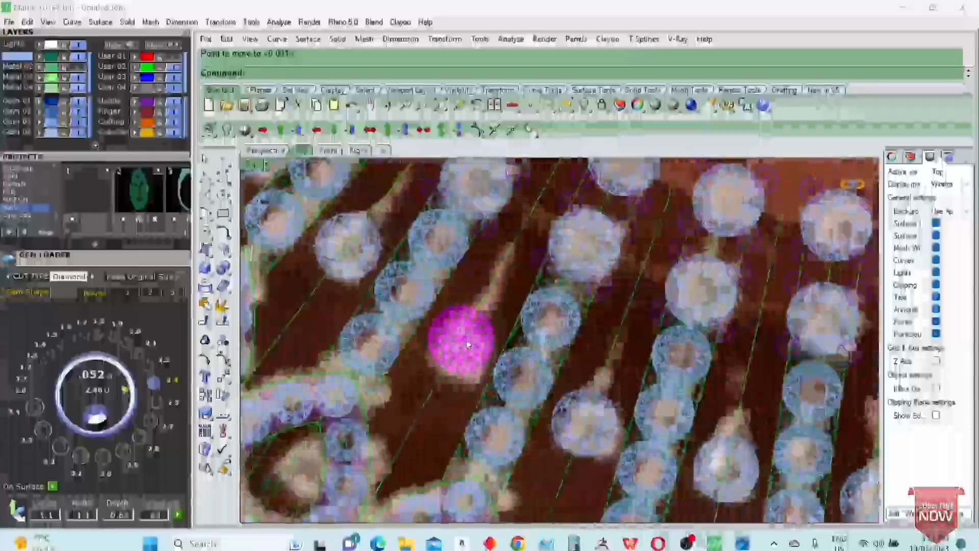
- Copy the outermost gem onto the last reference drop at the left end of the necklace
scroll(444, 378, "up", 8)
left_click(449, 386)
scroll(450, 387, "up", 4)
right_click(449, 389)
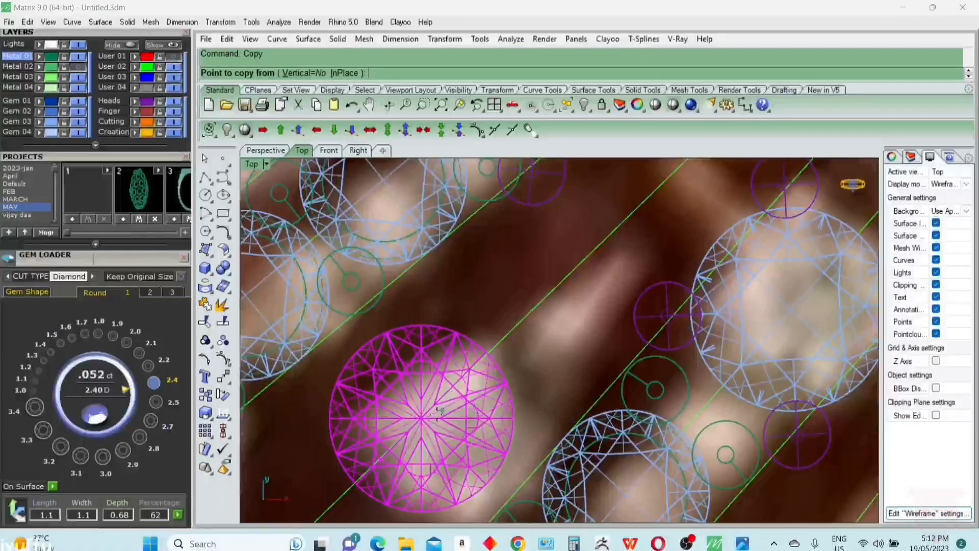
scroll(434, 387, "down", 8)
scroll(419, 313, "up", 10)
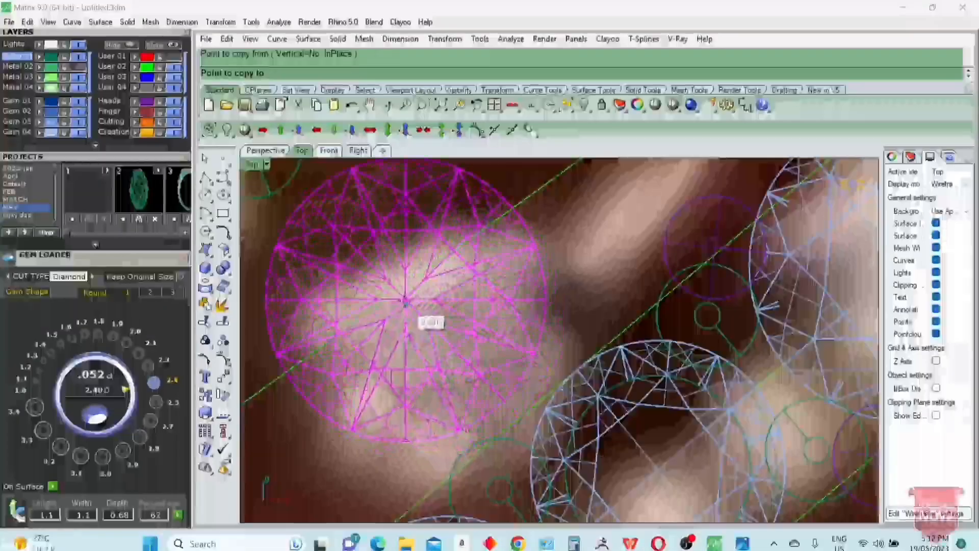
left_click(403, 292)
scroll(561, 382, "down", 10)
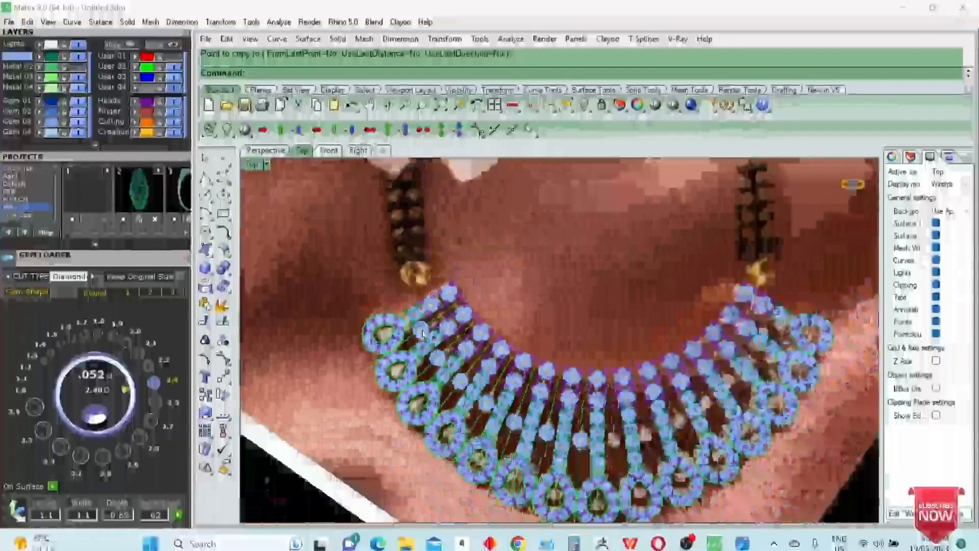
right_click(563, 383)
right_click_drag(563, 384, 556, 364)
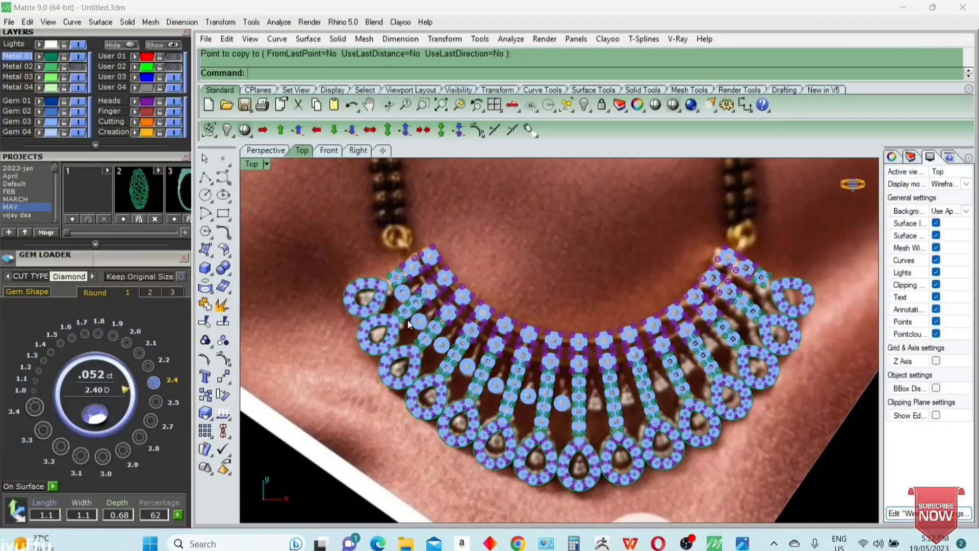
- Select all seven drop gems between the left strands and create their outline circles with Gem Profile
scroll(401, 273, "up", 5)
left_click(400, 274)
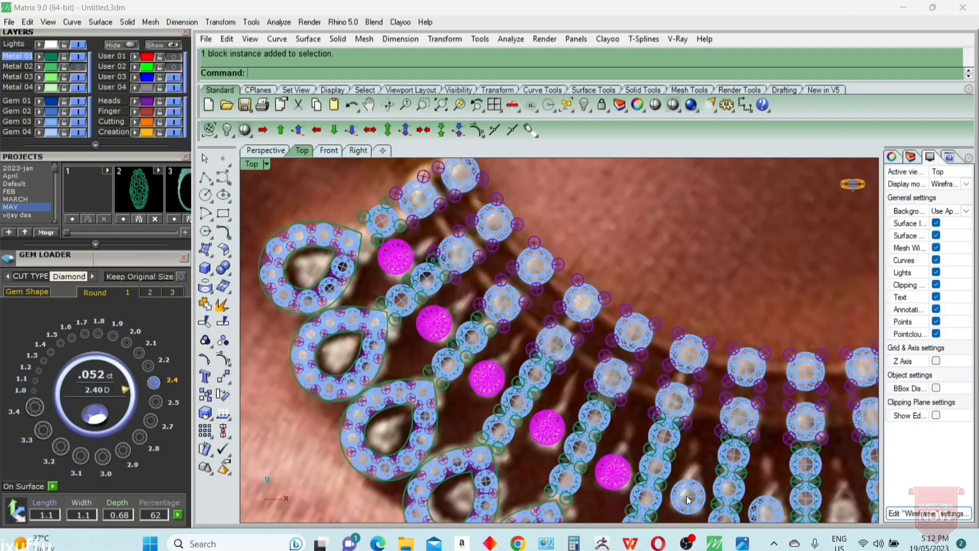
left_click(689, 498, "shift")
right_click_drag(688, 499, 546, 412)
left_click(624, 426, "shift")
key("F6")
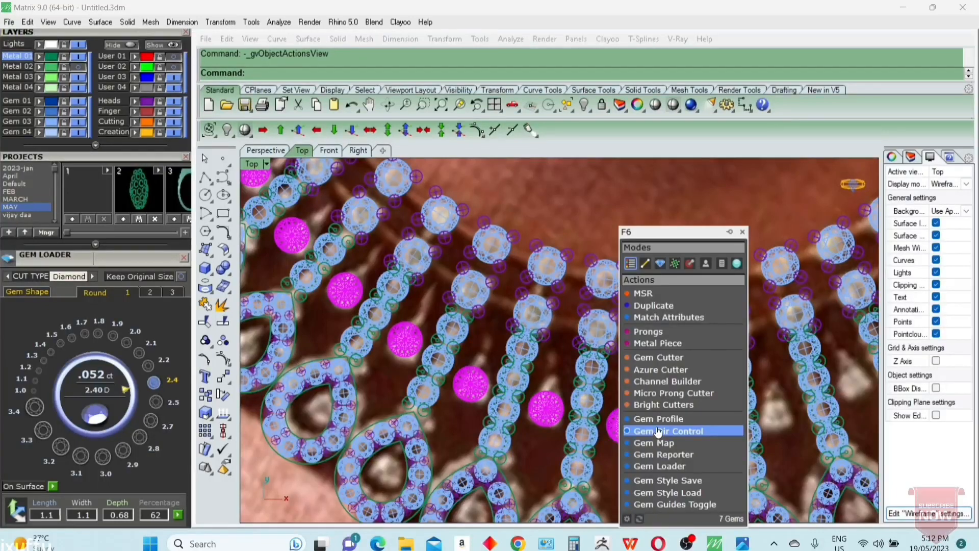
left_click(671, 419)
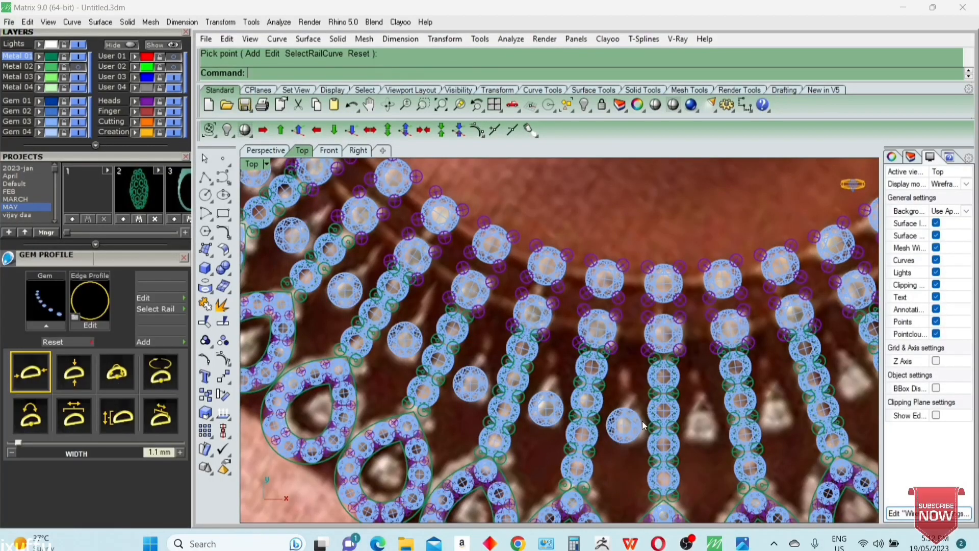
- Hide the User 32 and Gem 03 layers and show the User 02 guide curves
left_click(96, 146)
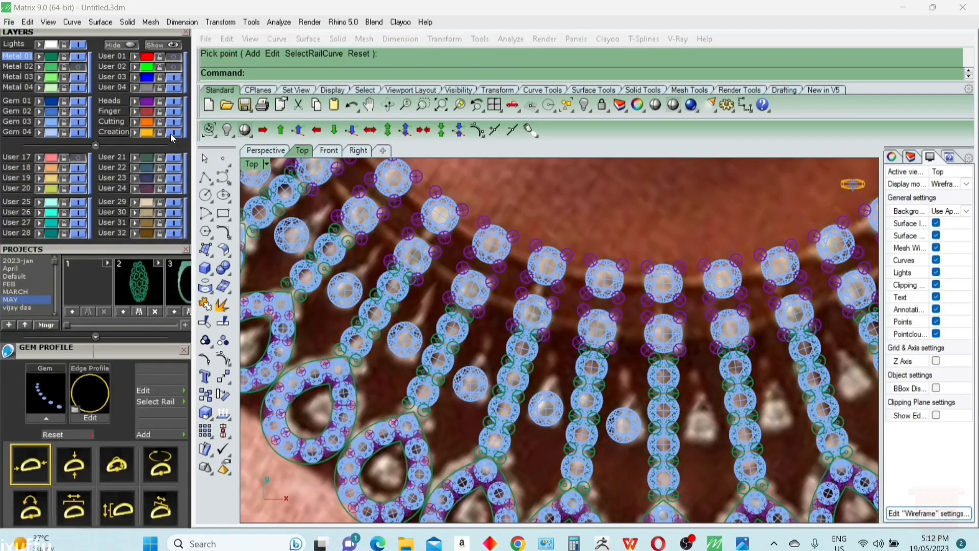
left_click(174, 233)
left_click(78, 122)
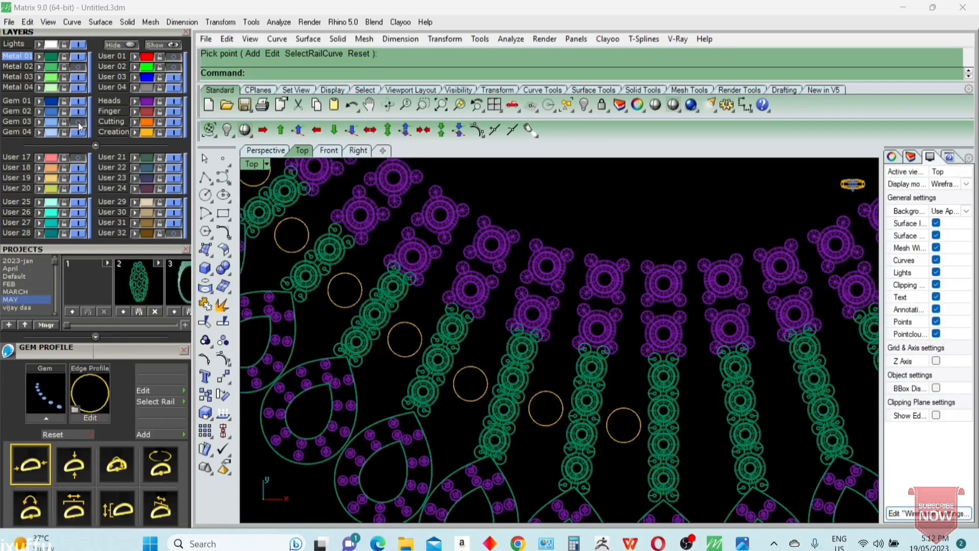
scroll(625, 431, "up", 3)
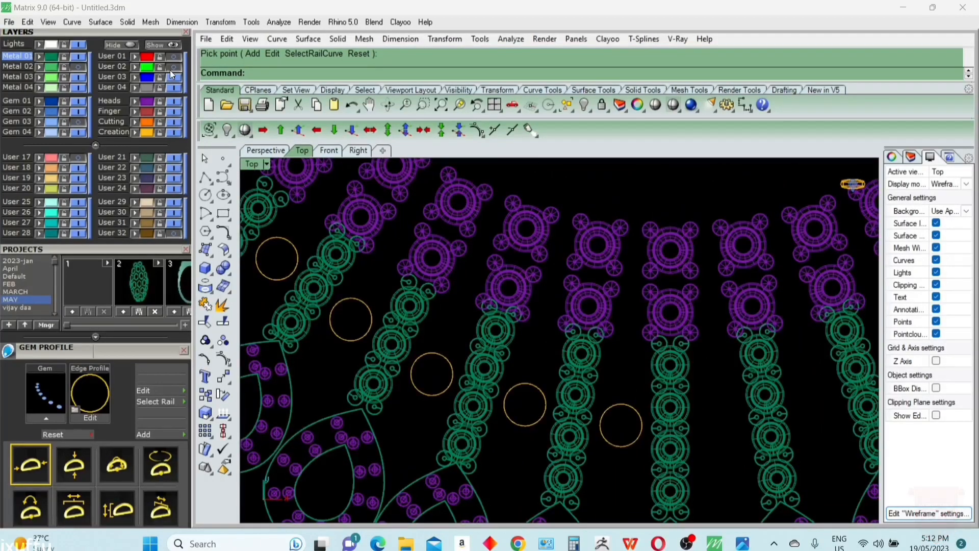
left_click(174, 66)
scroll(625, 448, "up", 3)
left_click(636, 437)
key("F10")
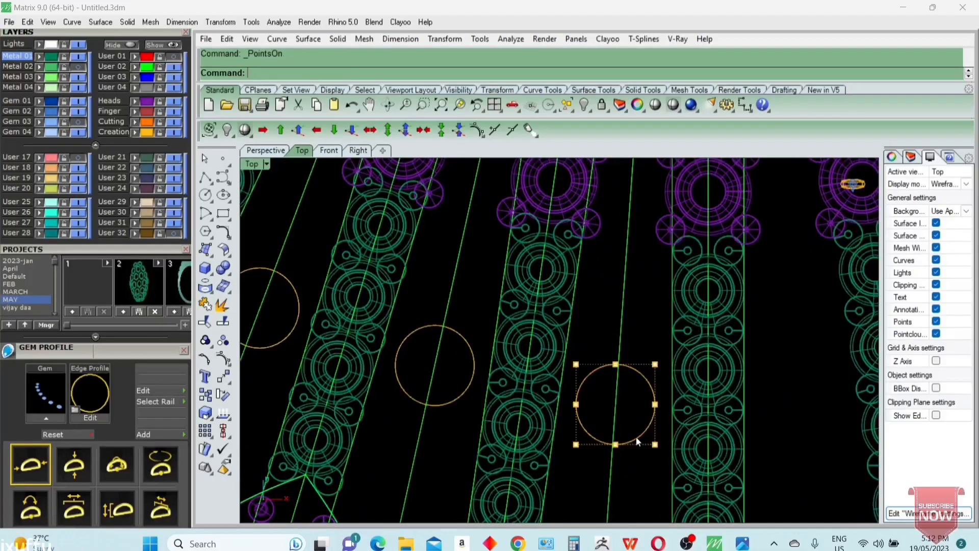
scroll(606, 453, "up", 2)
key("Escape")
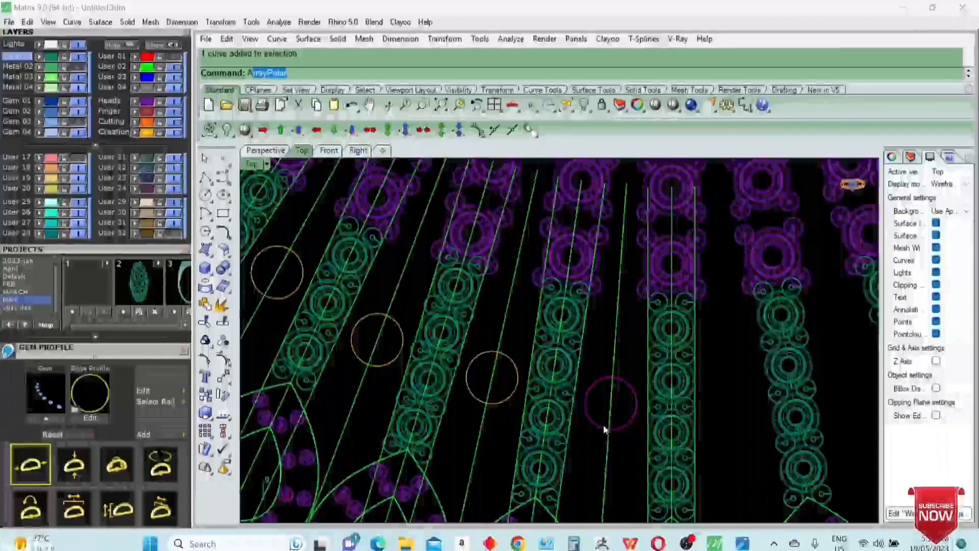
- Mark the centres of the gem profile circles between the left strands with area centroid points
left_click(593, 429)
left_click(503, 401)
left_click(383, 368)
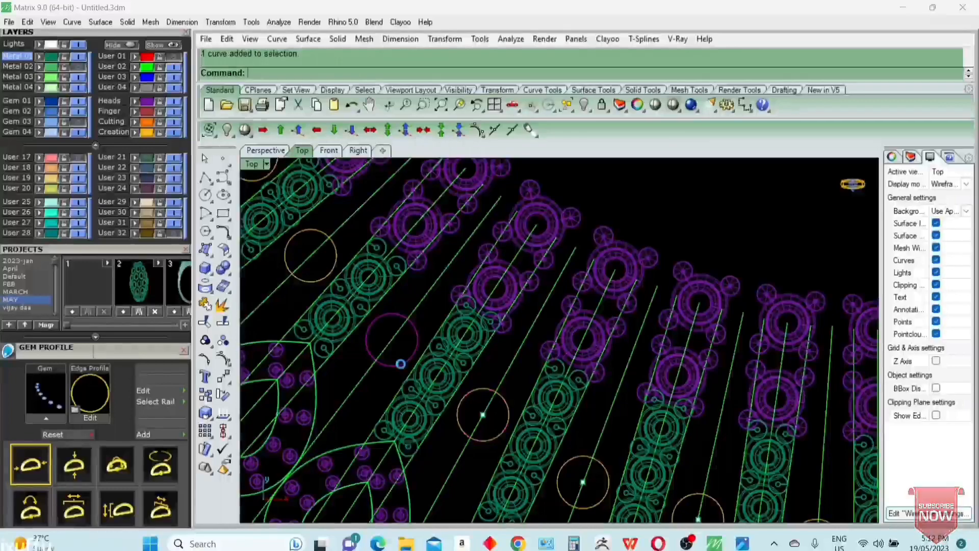
key("Return")
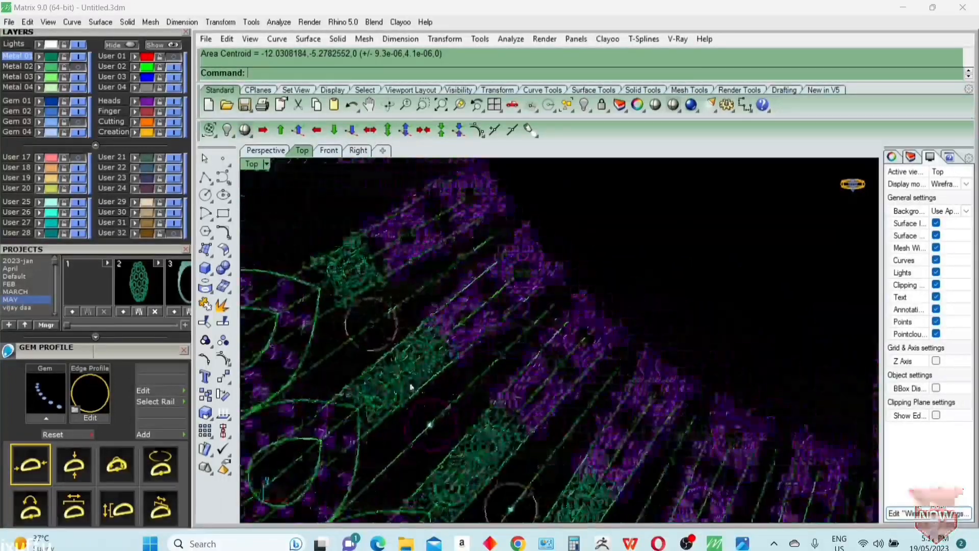
- Show the control points of the leftmost profile circle and move them with its centre point onto the guide line
scroll(460, 342, "up", 3)
key("F6")
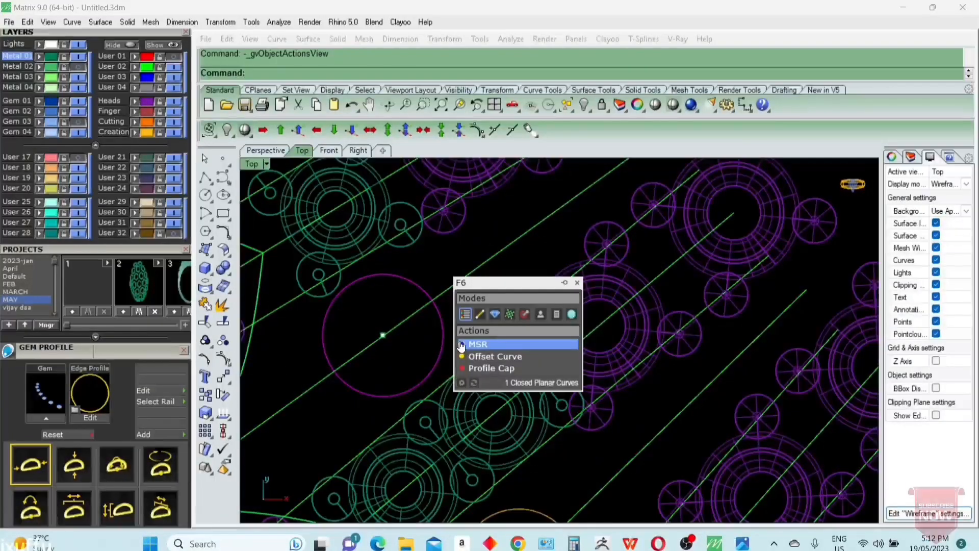
left_click(461, 345)
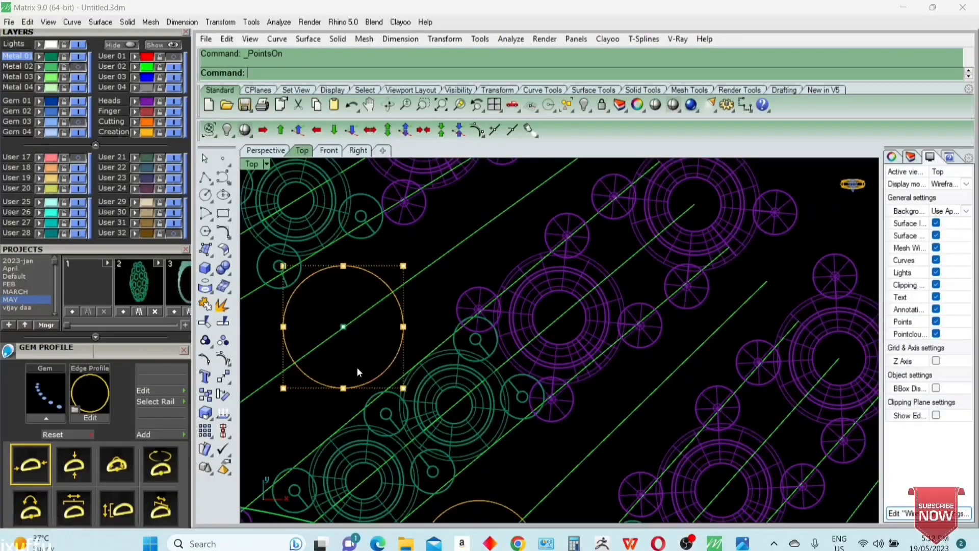
left_click_drag(275, 411, 457, 252)
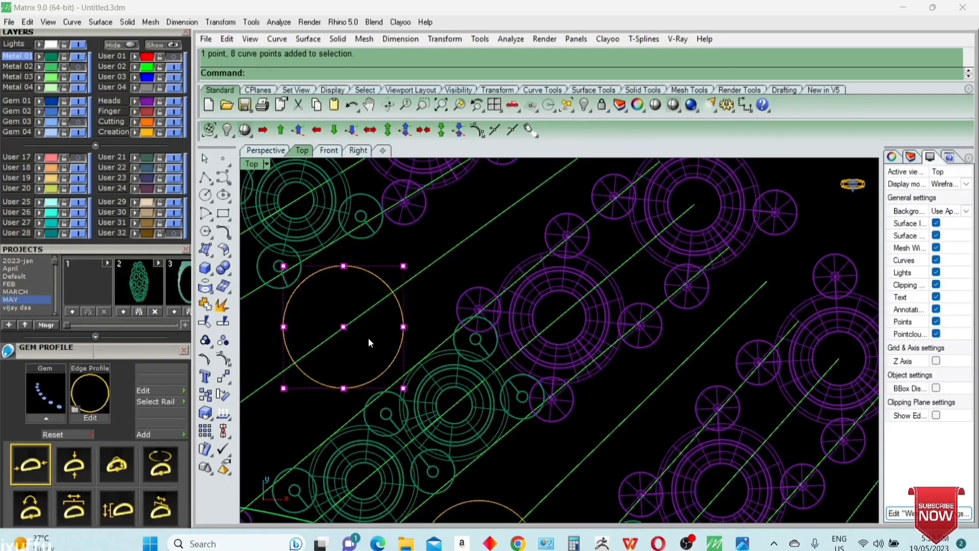
key("ctrl+r")
scroll(356, 336, "up", 5)
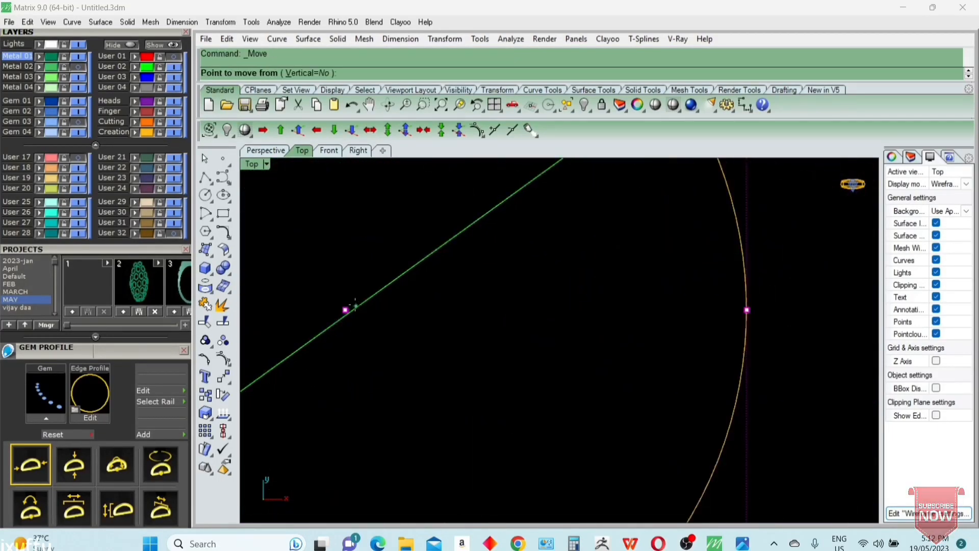
scroll(355, 305, "up", 2)
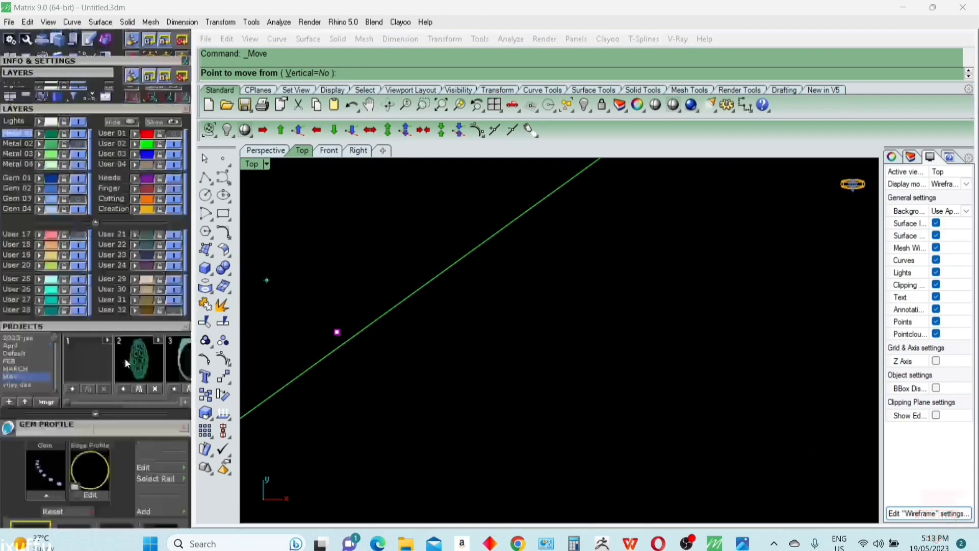
scroll(124, 359, "up", 5)
left_click(337, 332)
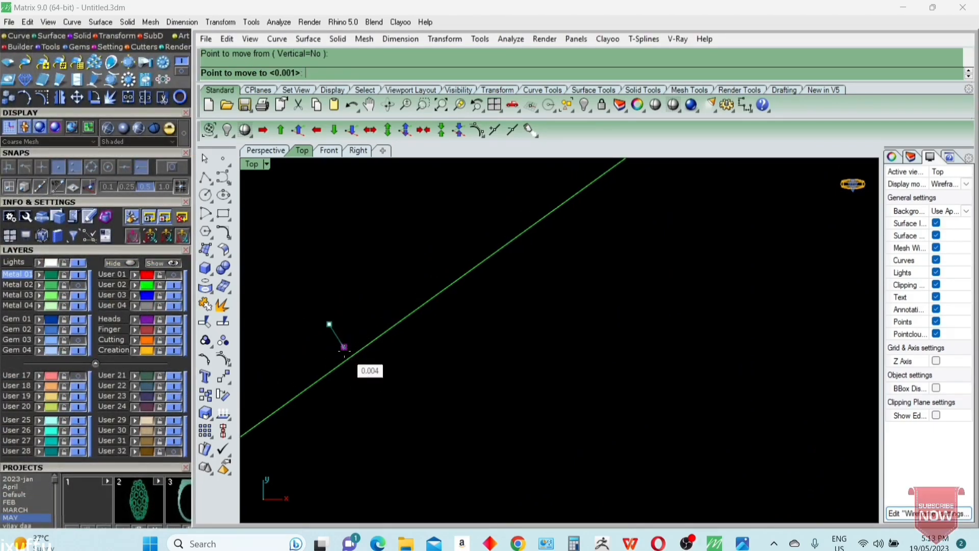
left_click(363, 345)
- Rotate the leftmost circle's control points about its centre so the circle lines up with its guide line
key("ctrl+r")
left_click(364, 344)
scroll(372, 357, "down", 5)
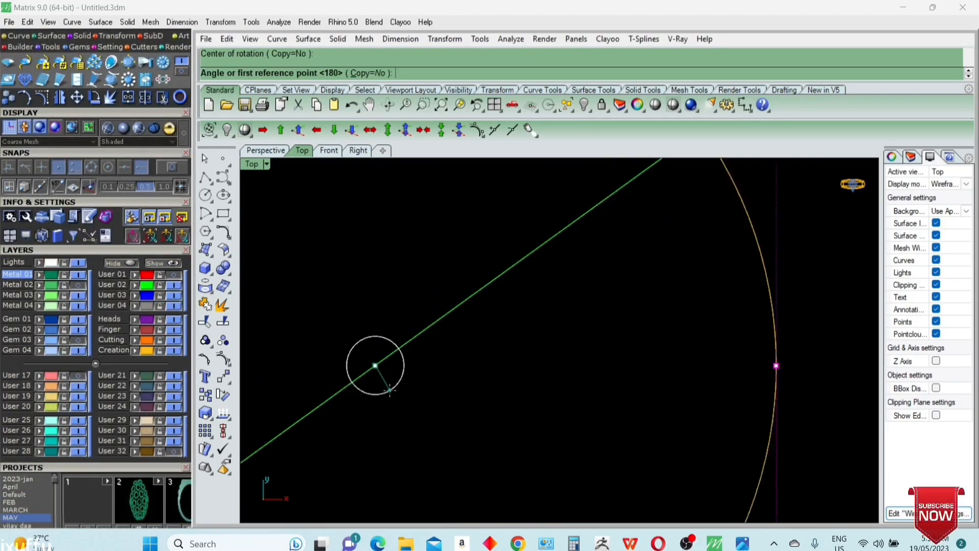
scroll(387, 285, "up", 1)
left_click(386, 285)
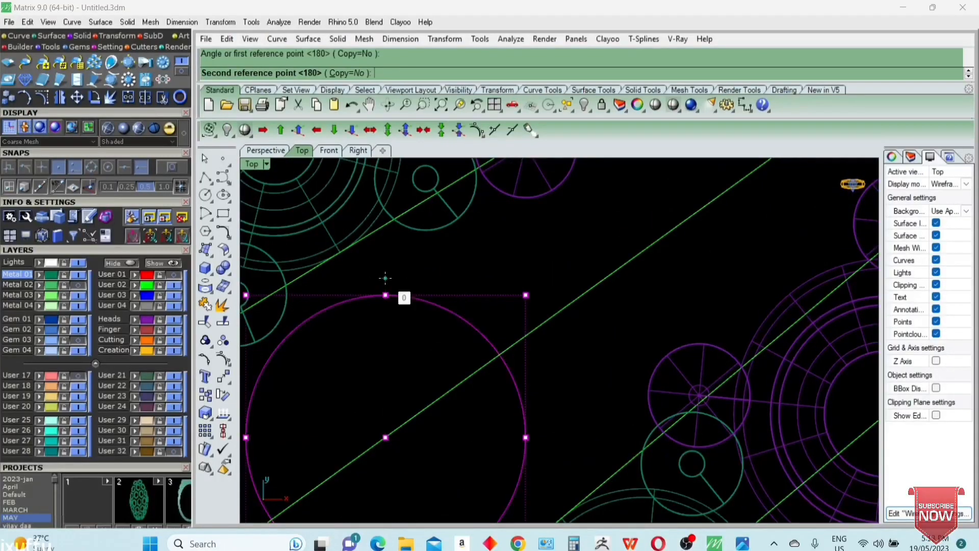
left_click(571, 306)
scroll(508, 313, "down", 2)
scroll(507, 308, "down", 10)
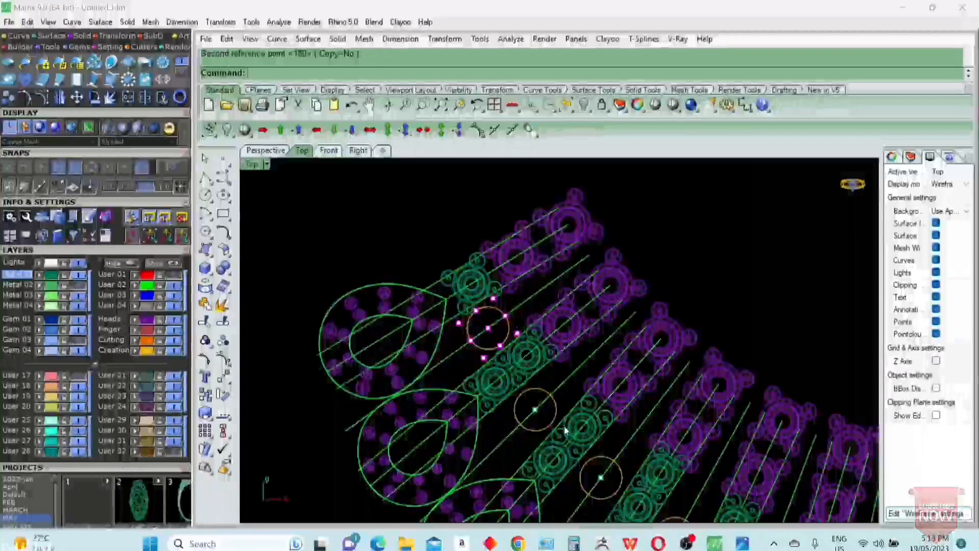
scroll(561, 425, "up", 8)
key("Escape")
left_click_drag(402, 473, 567, 296)
key("F10")
left_click_drag(408, 482, 580, 298)
key("Escape")
- Select only the second profile circle and its centre point, and move them from the centre onto the guide line
left_click_drag(417, 482, 584, 283)
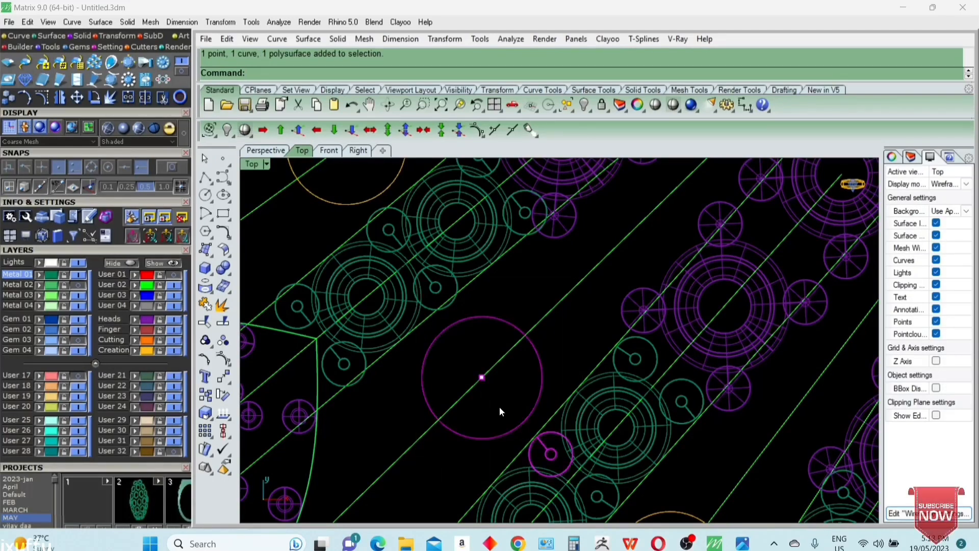
scroll(500, 406, "up", 3)
left_click(581, 445, "ctrl")
scroll(490, 370, "up", 10)
type("m")
key("Return")
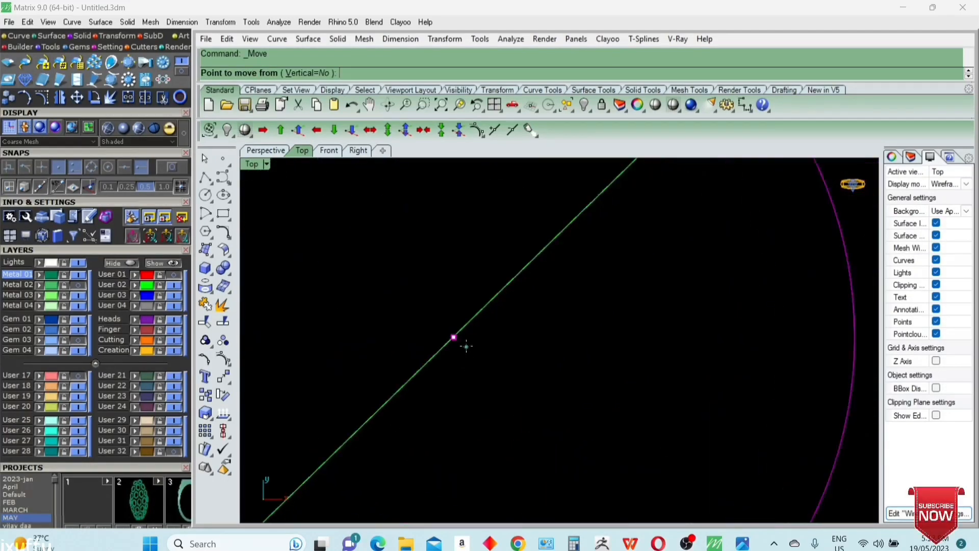
scroll(399, 267, "up", 2)
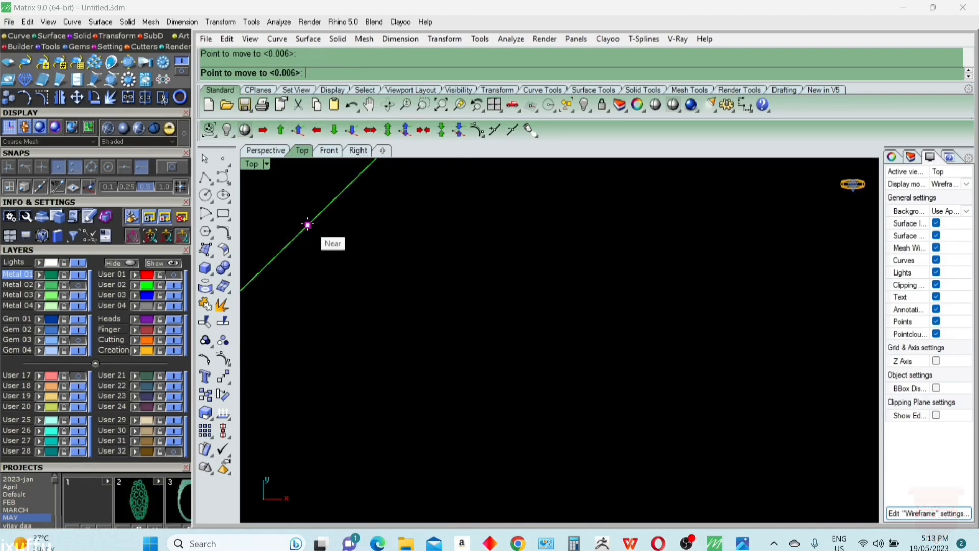
left_click(307, 224)
- Show the second circle's control points and rotate them about its centre to align with the guide line
scroll(404, 304, "down", 5)
key("F10")
scroll(452, 327, "down", 8)
left_click_drag(370, 426, 546, 263)
left_click(456, 318)
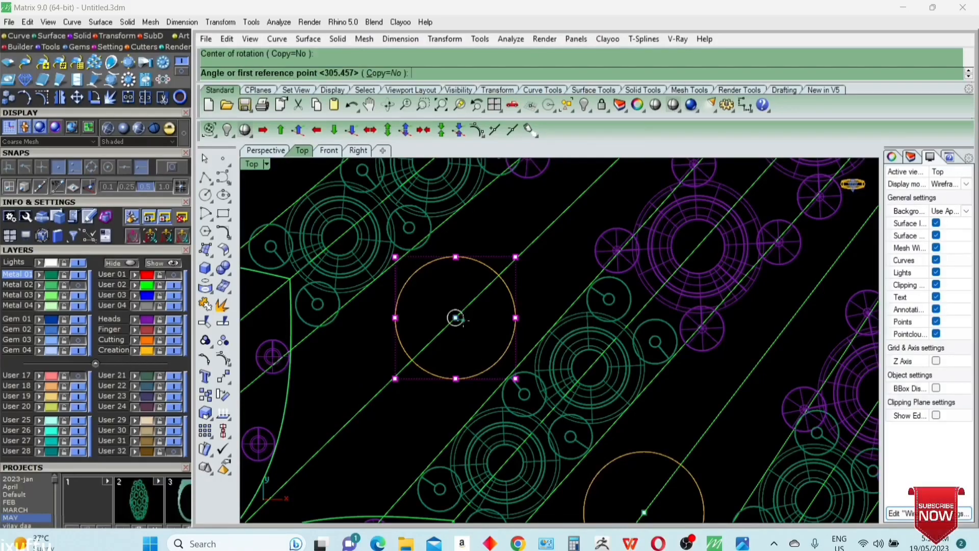
left_click(459, 393)
left_click(408, 411)
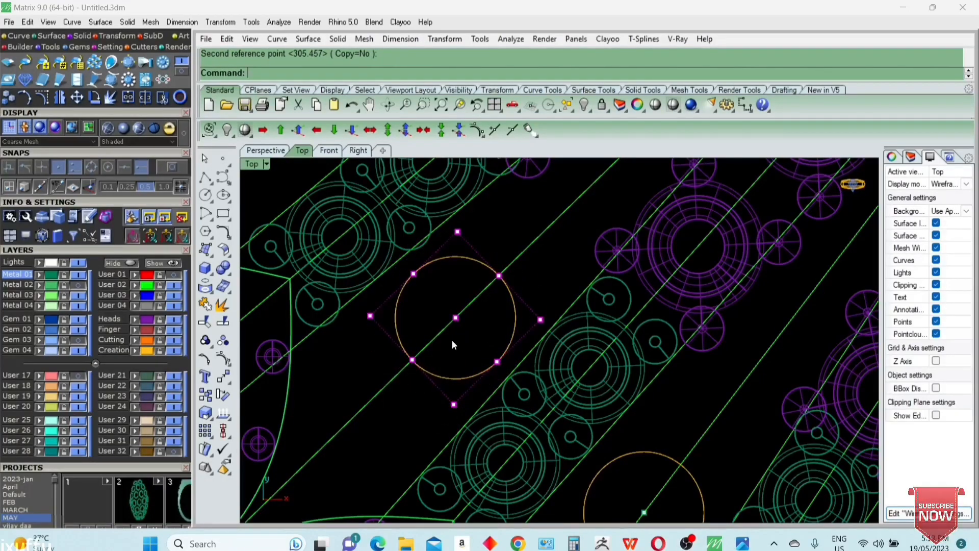
- Move the third profile circle and its centre point so the centre lies on its guide line
left_click_drag(411, 210, 591, 393)
scroll(526, 325, "up", 3)
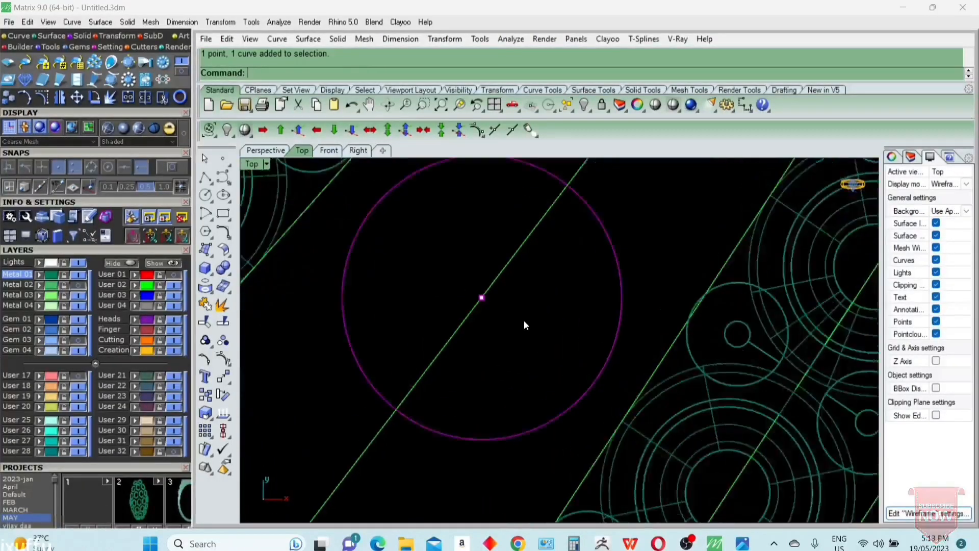
left_click(485, 301)
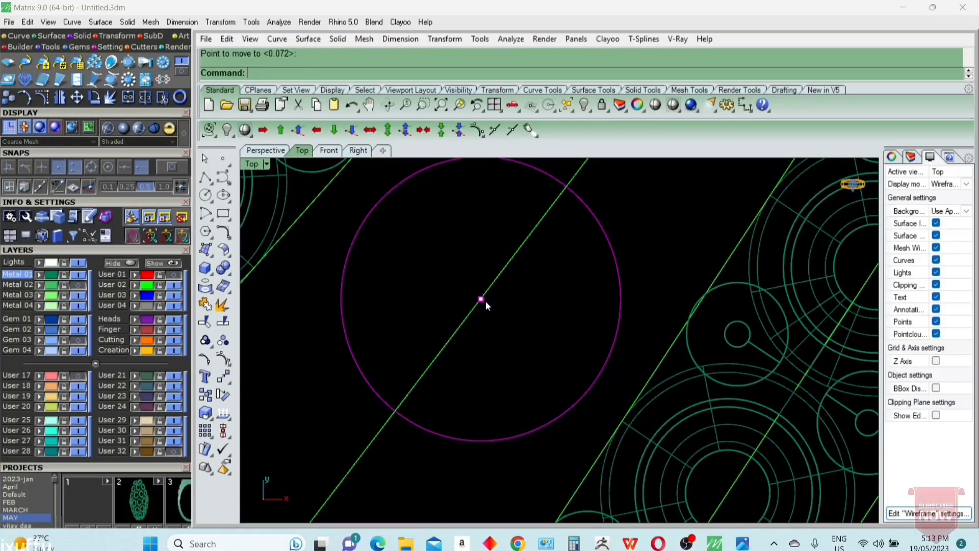
- Show the third circle's control points, leave out the neighbouring bead, and rotate the circle about its centre onto the guide direction
scroll(485, 302, "down", 3)
key("F10")
scroll(507, 307, "down", 3)
left_click_drag(461, 255, 522, 353)
scroll(532, 360, "up", 3)
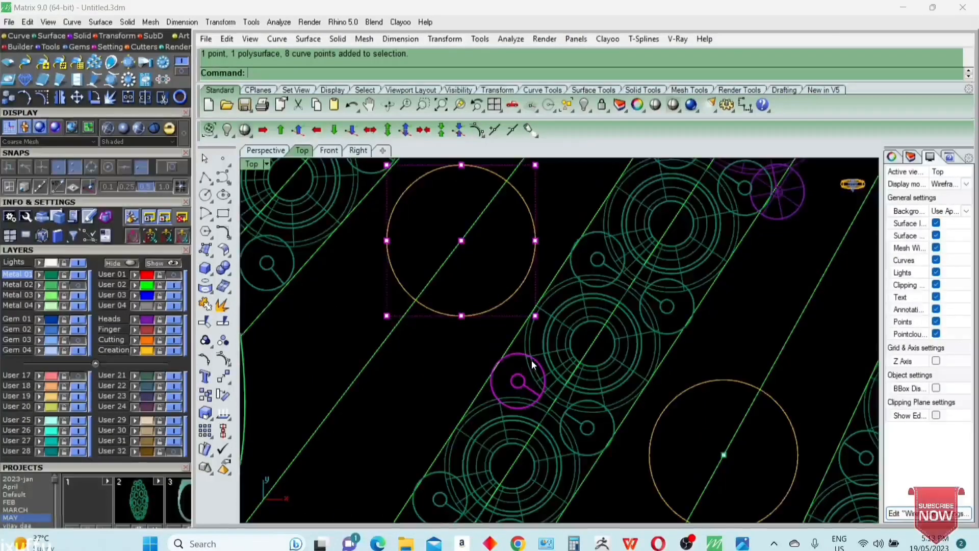
left_click(532, 360, "ctrl")
right_click_drag(489, 309, 485, 330)
type("ro")
key("Return")
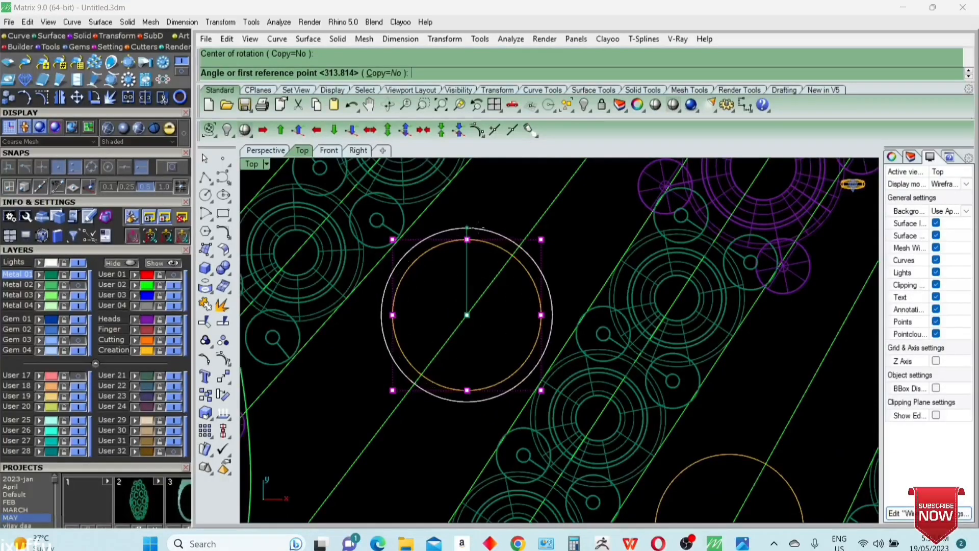
left_click(467, 239)
left_click(512, 255)
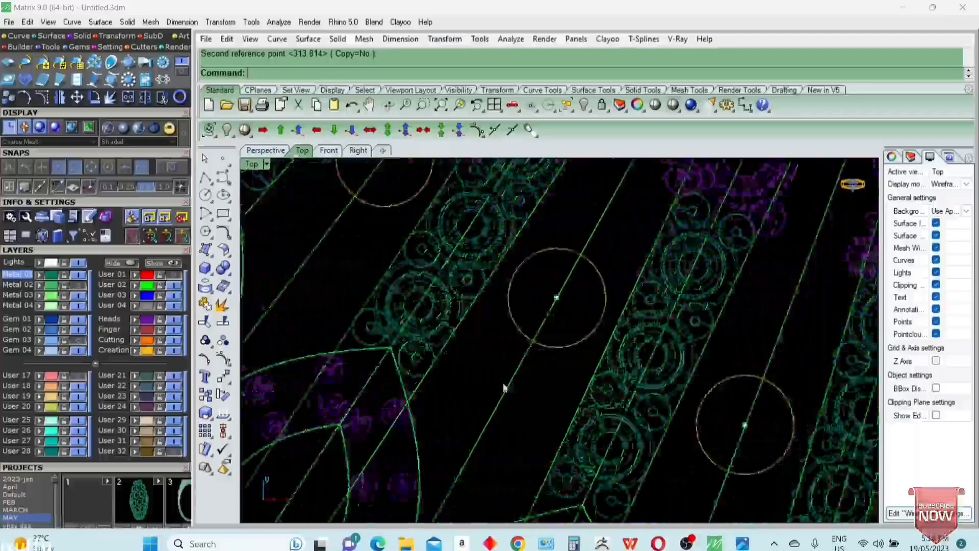
left_click_drag(483, 383, 618, 231)
key("F10")
key("Escape")
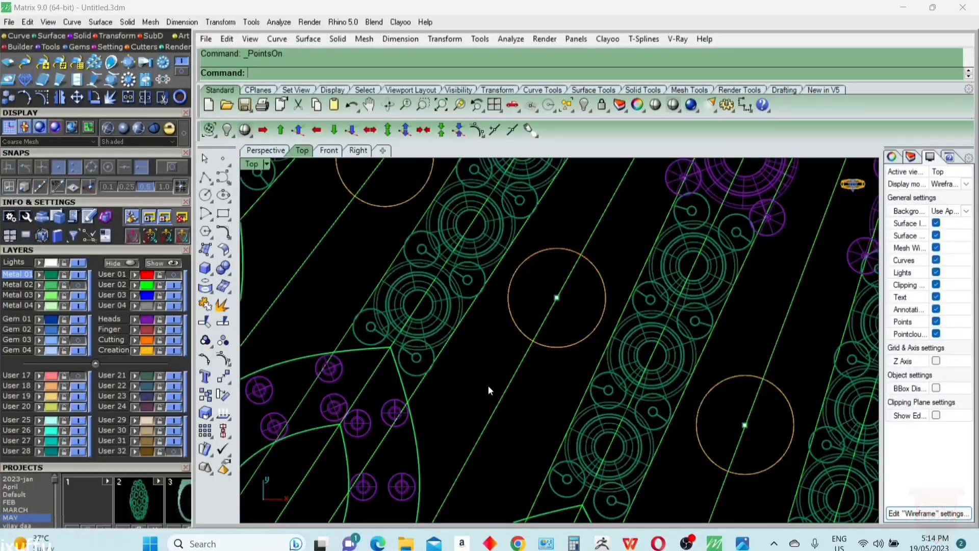
- Move the fourth profile circle with its centre point onto the guide line between its strands
left_click_drag(488, 384, 585, 290)
scroll(585, 290, "up", 1)
type("m")
key("Return")
scroll(554, 300, "up", 2)
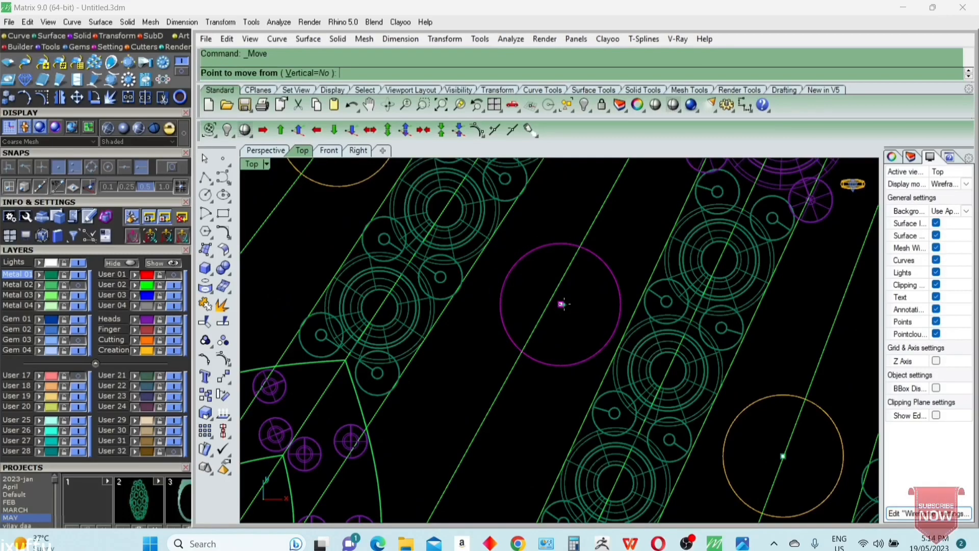
left_click(552, 299)
left_click(540, 298)
- Show the fourth circle's control points and rotate them about the centre point to follow the guide line
scroll(543, 298, "down", 5)
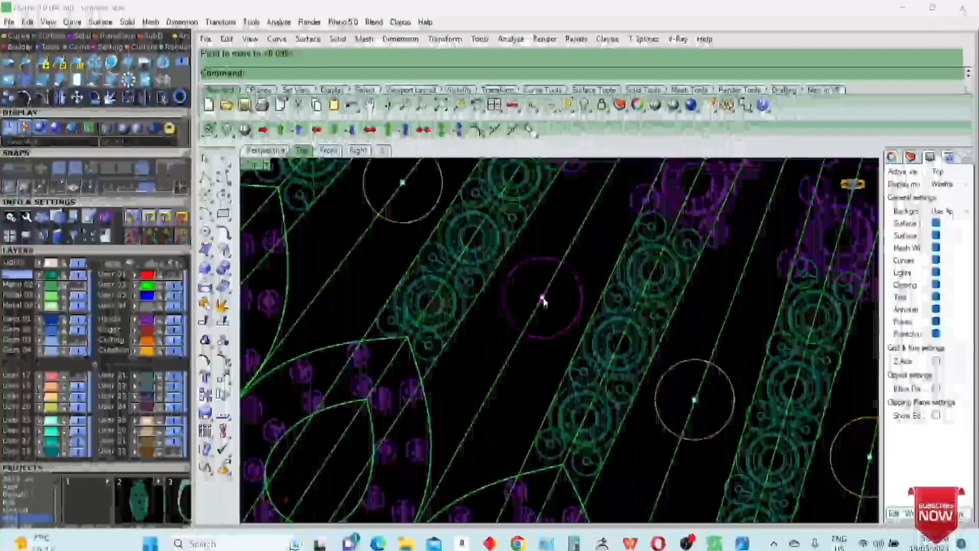
key("F10")
left_click_drag(508, 334, 583, 258)
scroll(555, 309, "up", 3)
type("ro")
key("Return")
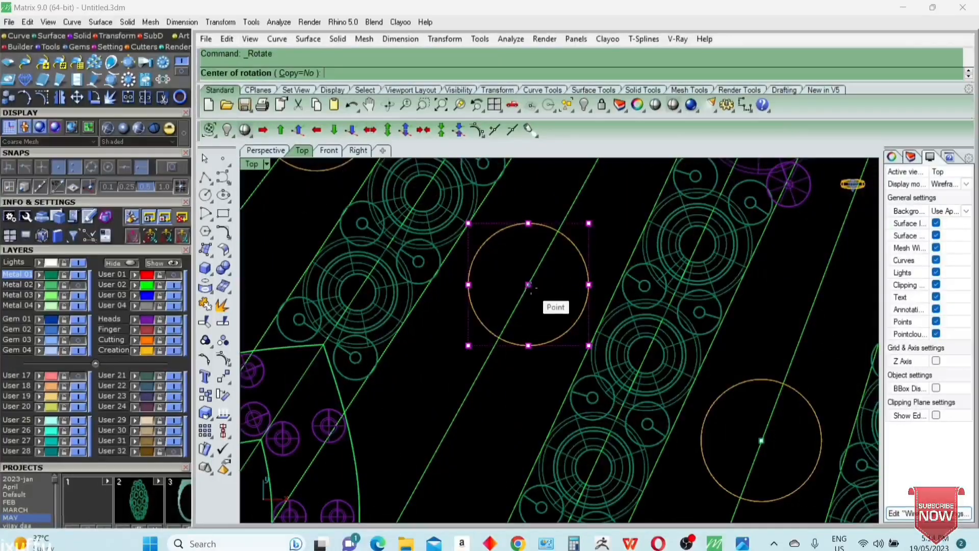
left_click(529, 285)
left_click(540, 227)
- Move the fifth profile circle and its centre point until the centre sits on its guide line
scroll(639, 393, "down", 3)
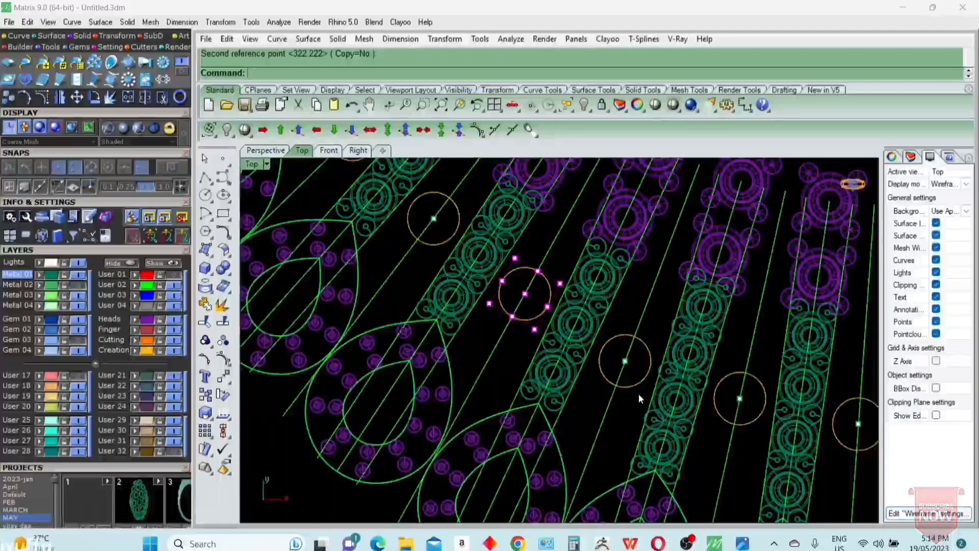
scroll(596, 393, "up", 4)
left_click(547, 441)
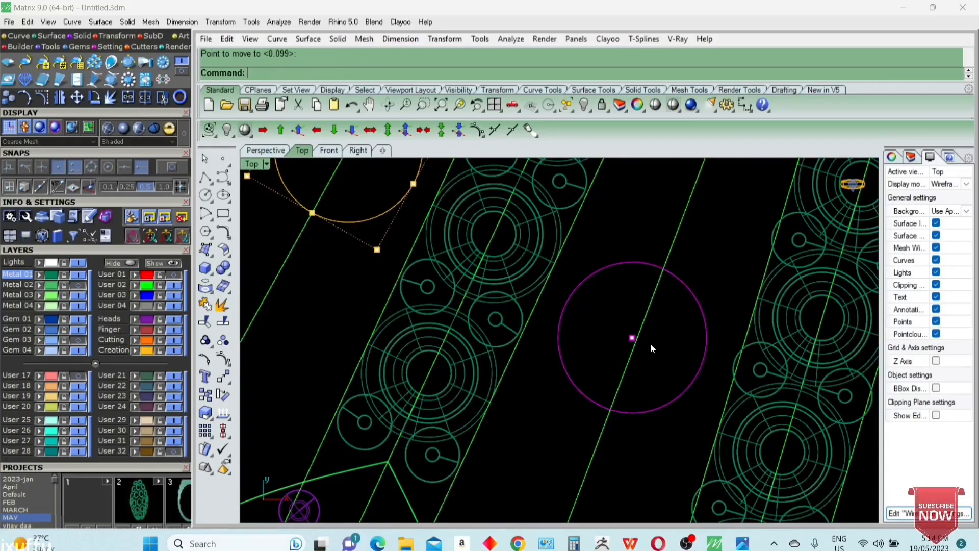
scroll(650, 344, "up", 3)
scroll(634, 320, "down", 3)
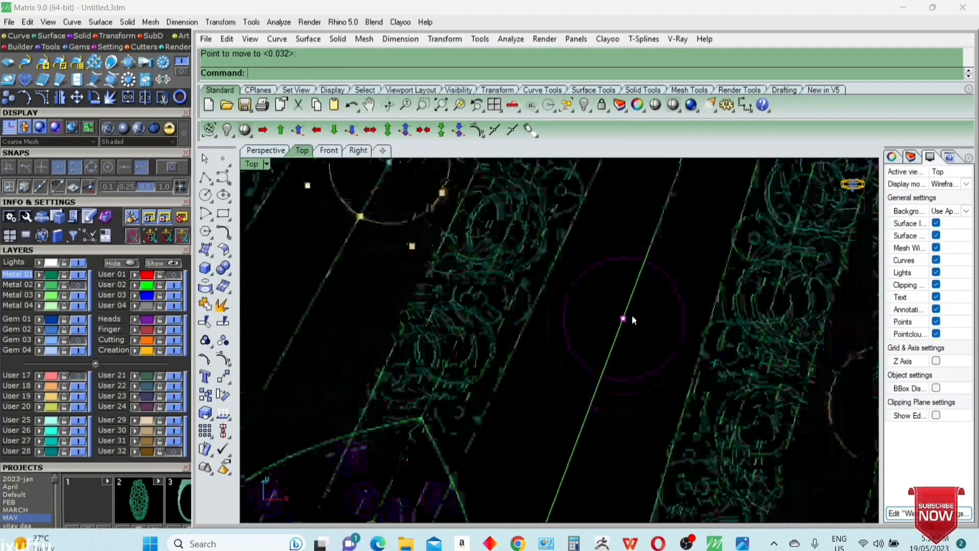
left_click(633, 319)
- Show the fifth circle's control points and rotate the circle about its centre until its upper point meets the guide line
key("F10")
scroll(669, 305, "up", 7)
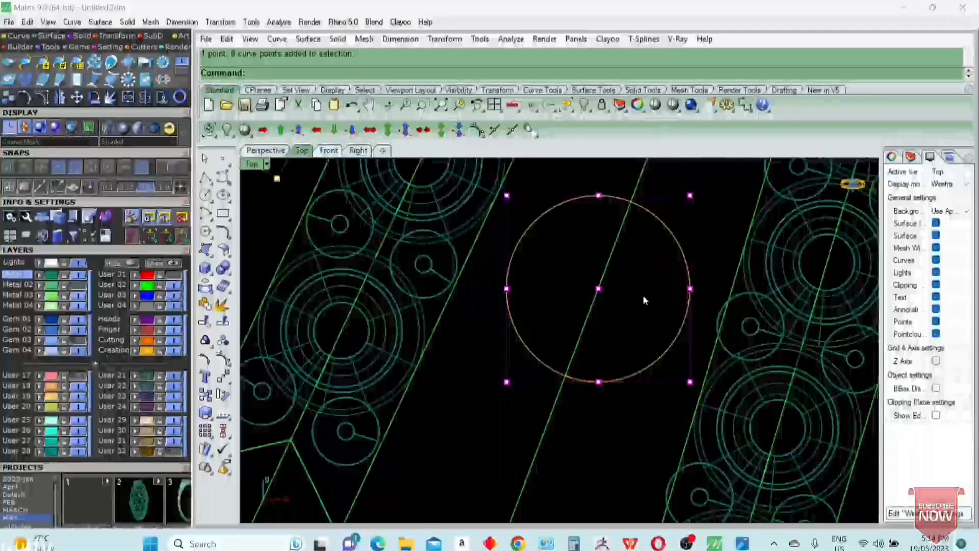
key("r")
left_click(599, 289)
left_click(599, 196)
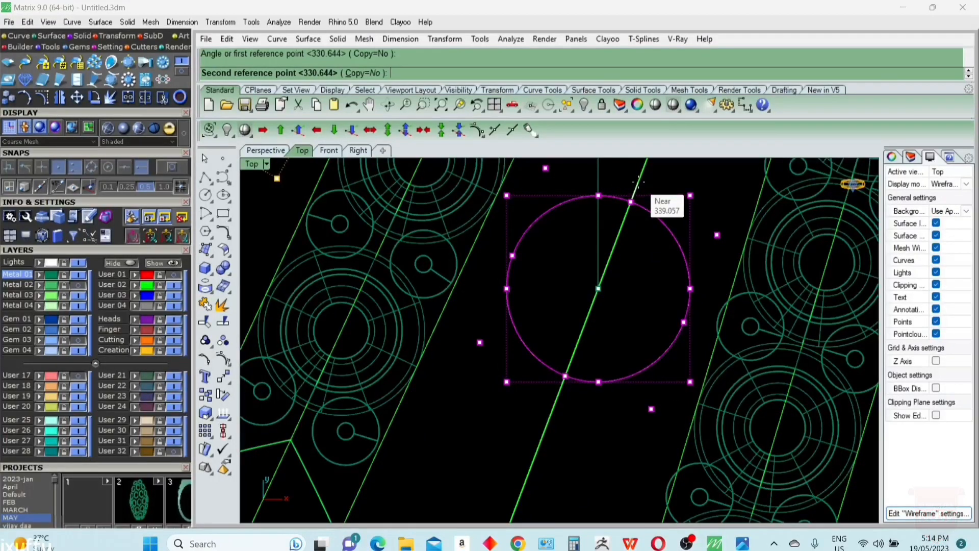
left_click(635, 184)
- Select the sixth profile circle with its centre point and move it from the centre onto the guide line
scroll(605, 267, "down", 5)
left_click_drag(751, 226, 752, 227)
scroll(722, 293, "up", 4)
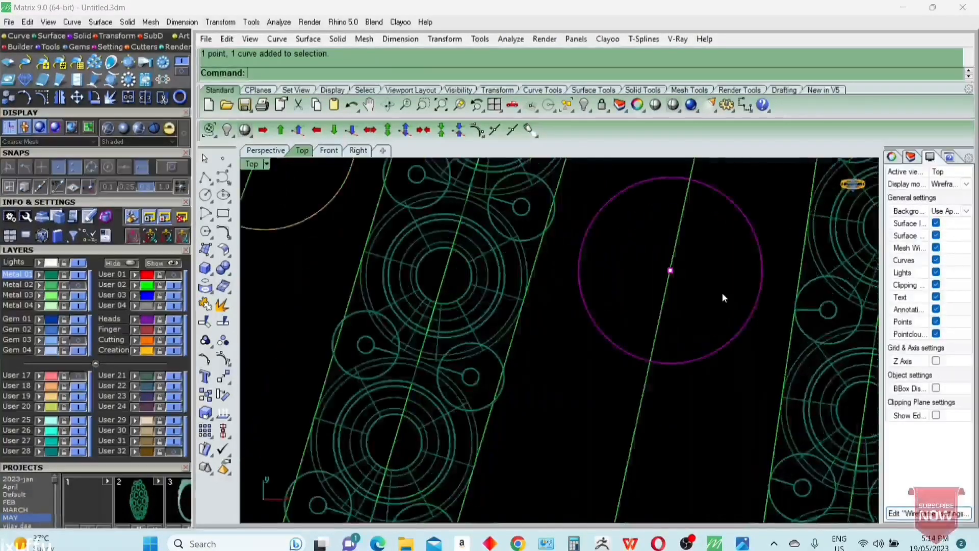
key("m")
left_click(691, 275)
key("Escape")
key("m")
scroll(691, 276, "up", 4)
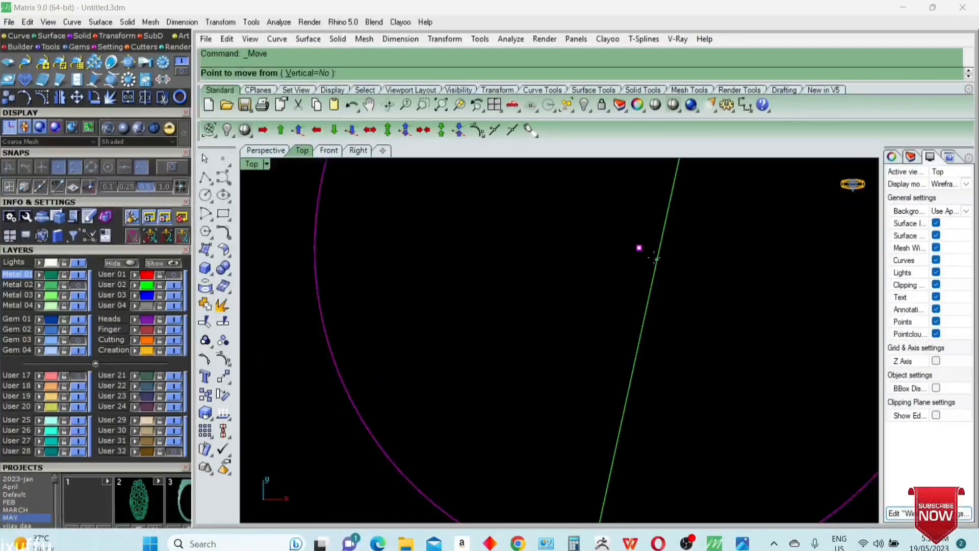
left_click(639, 247)
left_click(658, 254)
- Show the sixth circle's control points and rotate them about its centre so the upper point lies on the guide line
scroll(655, 268, "down", 8)
key("F10")
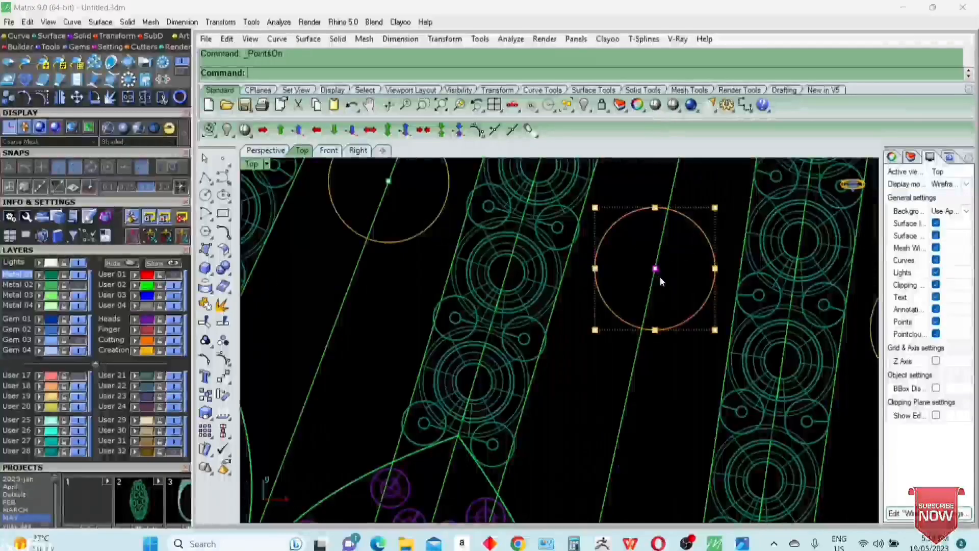
left_click_drag(594, 357, 683, 270)
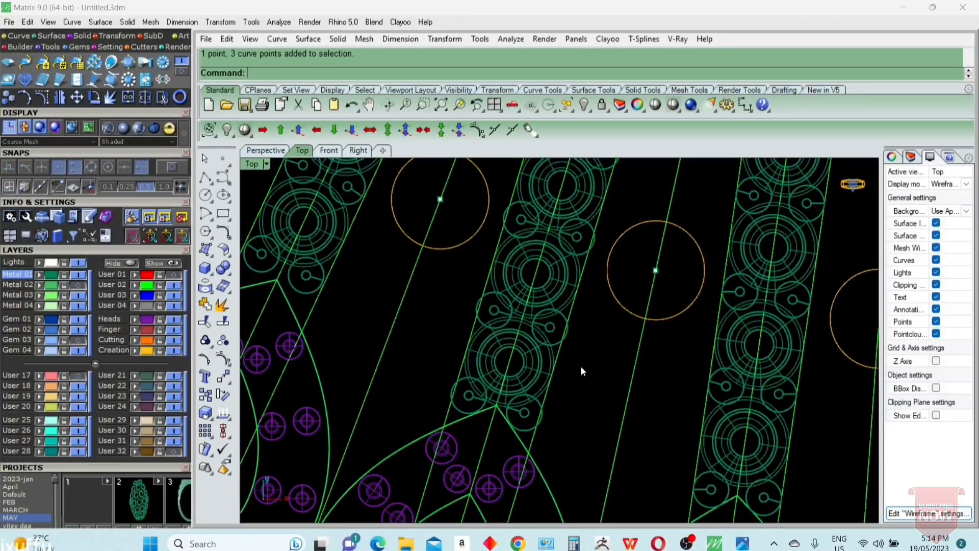
left_click_drag(652, 338, 653, 337)
left_click(628, 311)
key("F10")
left_click_drag(582, 358, 739, 195)
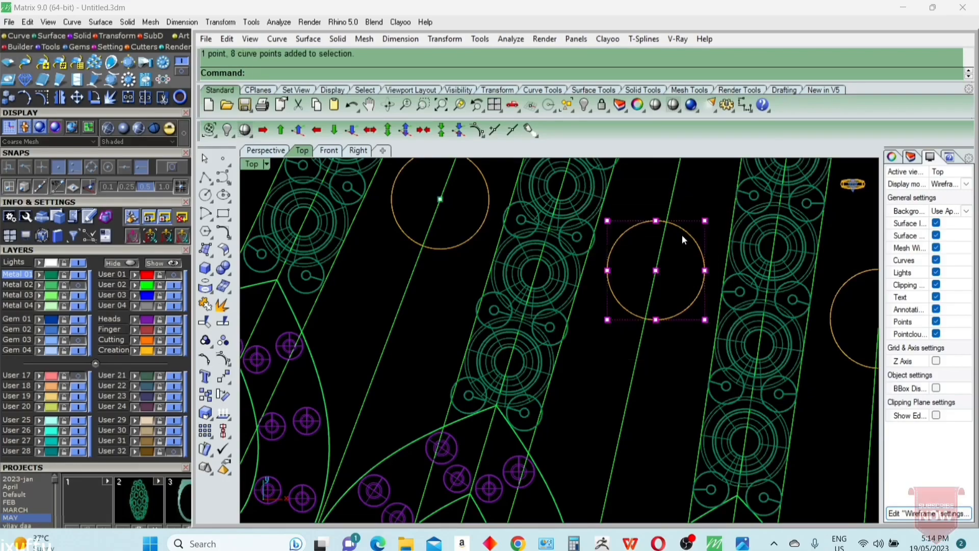
scroll(681, 236, "up", 6)
key("r")
left_click(635, 299)
left_click(635, 206)
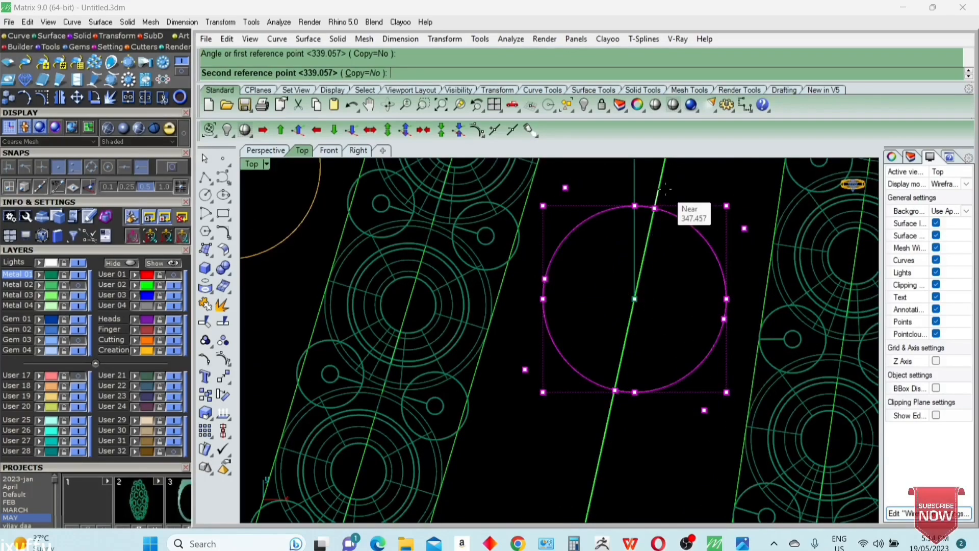
left_click(656, 202)
- Select the seventh profile circle with its centre point and move it from the centre onto its guide line
scroll(628, 285, "down", 5)
scroll(629, 285, "down", 3)
scroll(740, 334, "up", 5)
key("Escape")
key("Escape")
left_click_drag(707, 367, 826, 214)
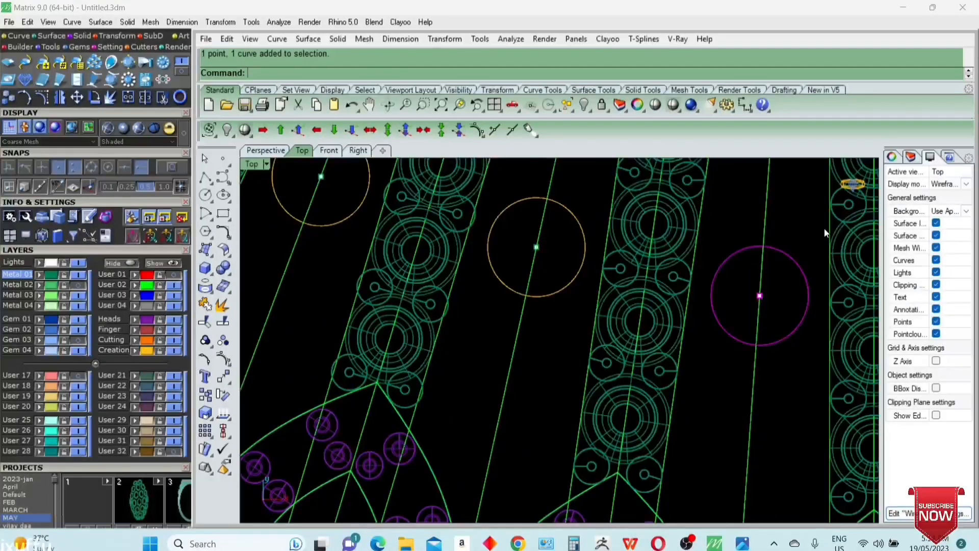
scroll(761, 311, "up", 3)
key("m")
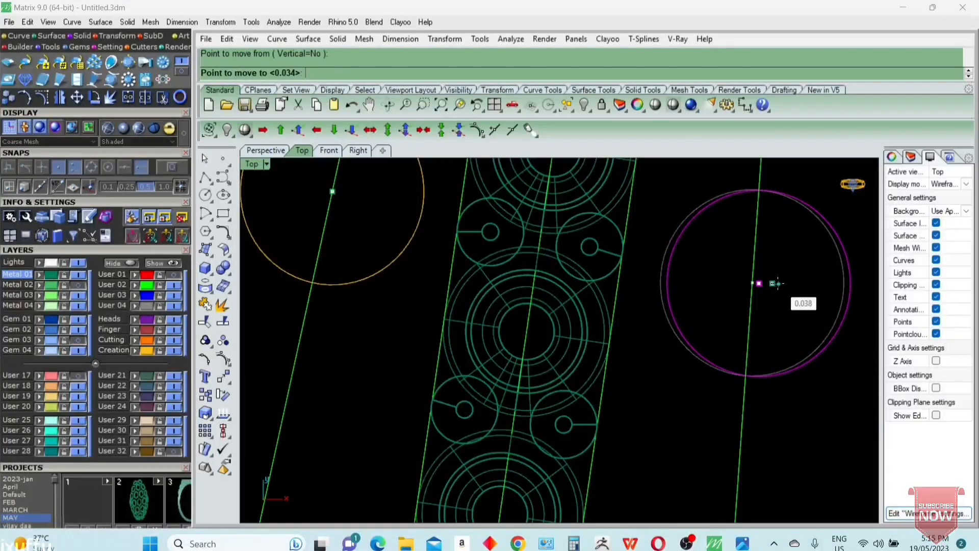
scroll(759, 283, "up", 3)
left_click(759, 283)
left_click(748, 282)
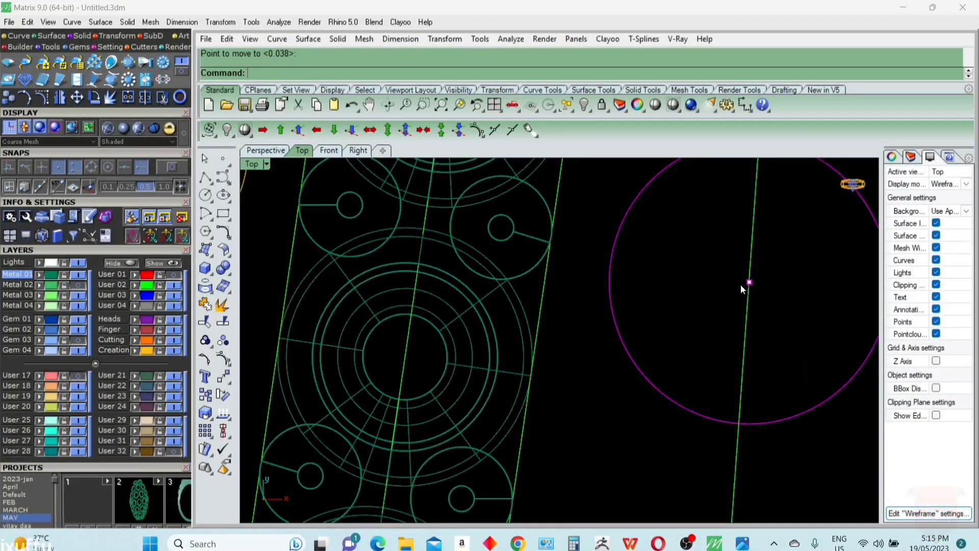
- Show the seventh circle's control points and rotate them about its centre until the upper point meets the guide line
scroll(738, 288, "down", 10)
key("F10")
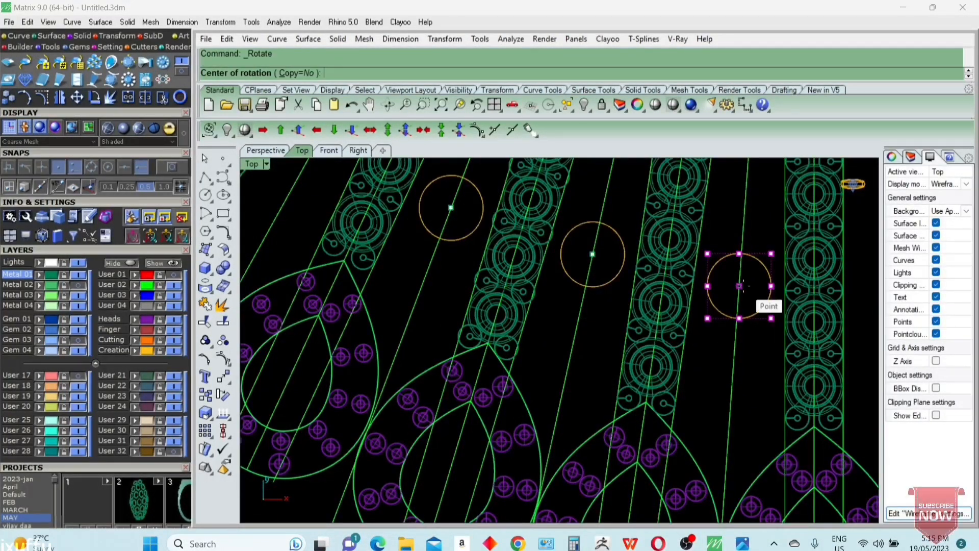
left_click(743, 286)
scroll(740, 263, "up", 8)
left_click(737, 220)
left_click(746, 200)
scroll(720, 267, "down", 5)
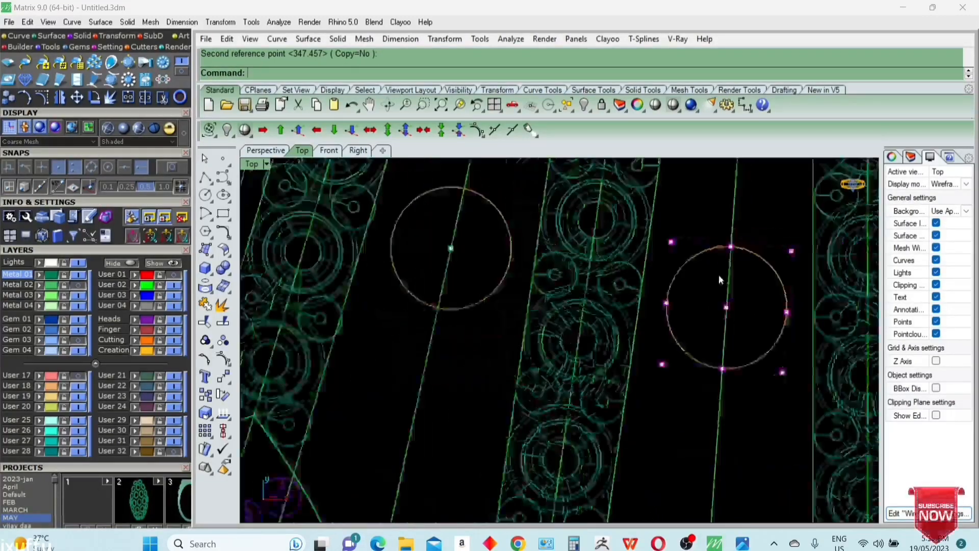
scroll(719, 279, "down", 3)
key("Escape")
- Offset the profile circle nearest the central strand outward by a distance of 0.15
scroll(721, 289, "down", 3)
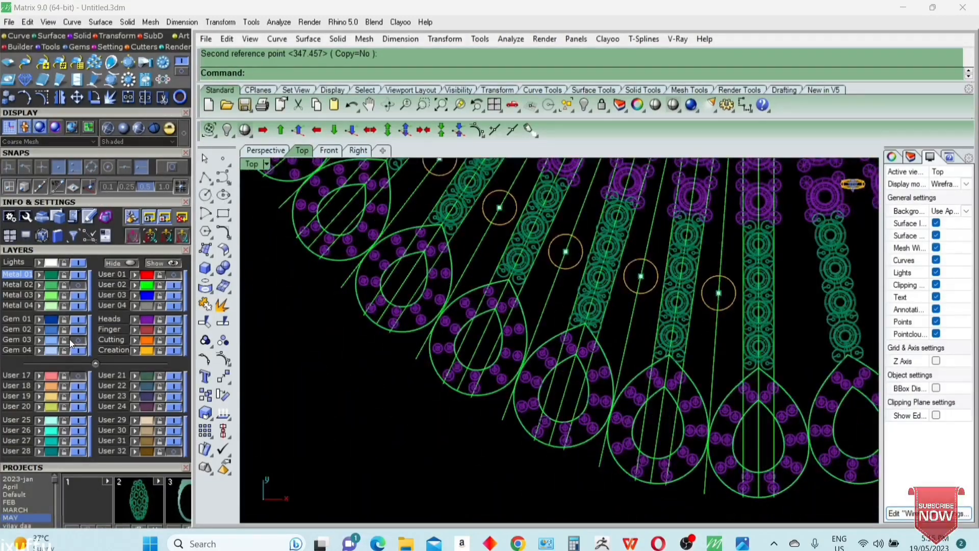
left_click(79, 341)
left_click(79, 343)
scroll(719, 321, "up", 9)
left_click(730, 294)
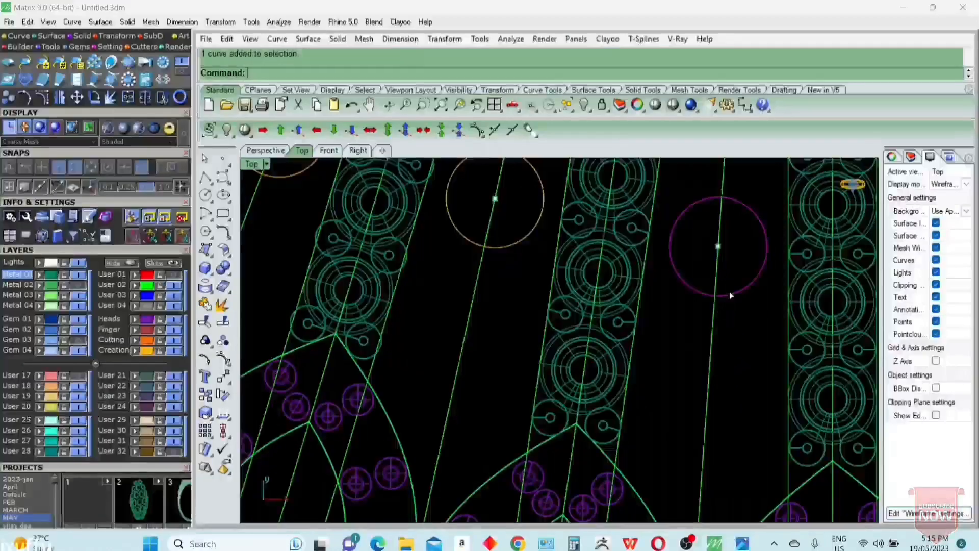
type("Offset")
key("Return")
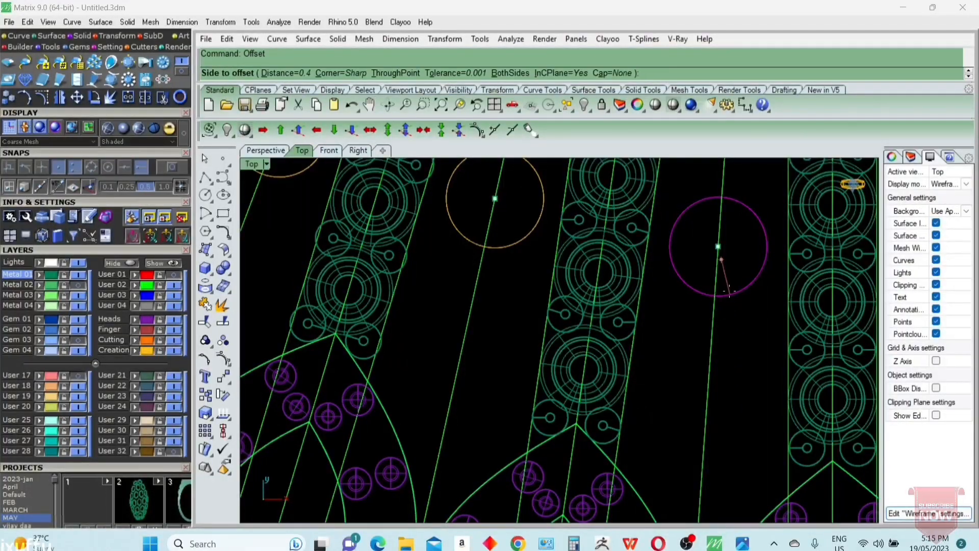
type(".15")
key("Return")
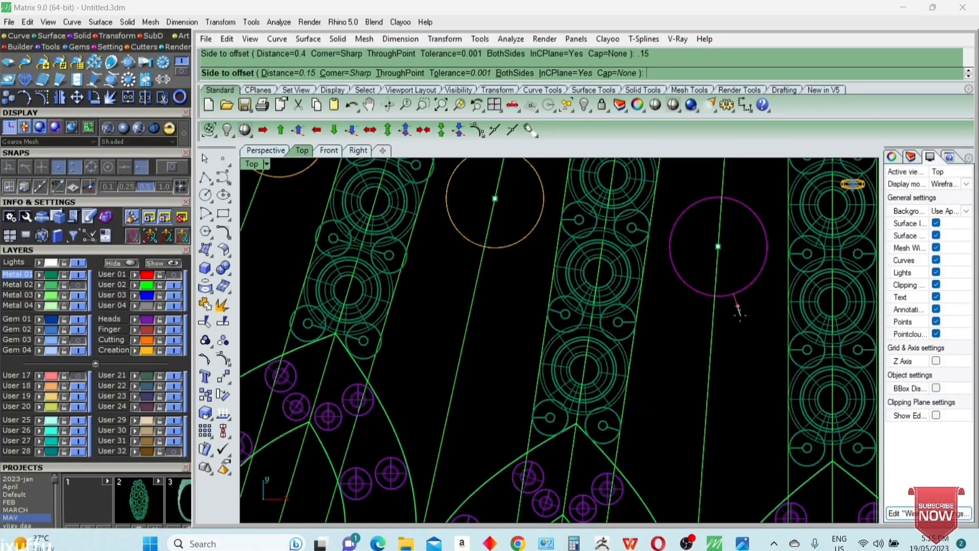
left_click(739, 314)
- Offset the next three profile circles, going outward from the central strand, to their outer side by 0.15
left_click(518, 239)
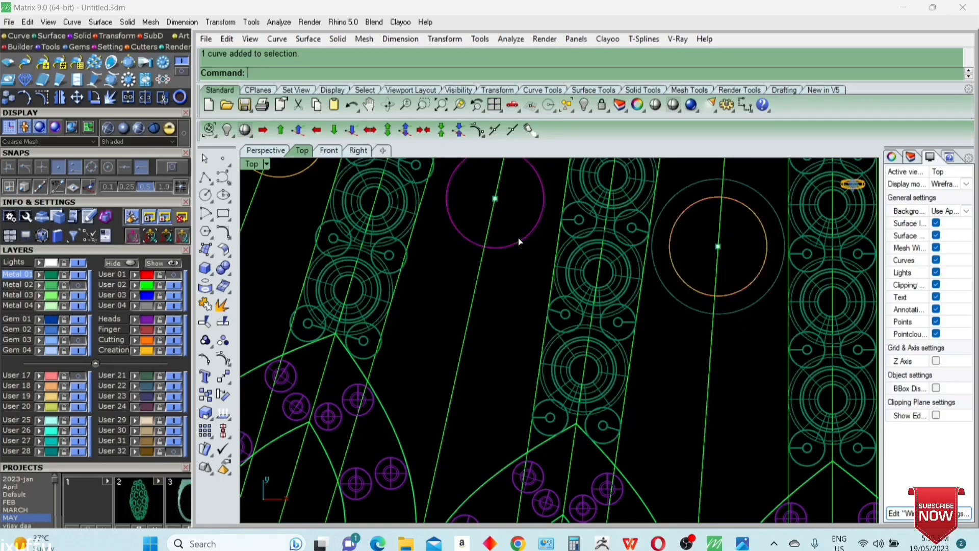
scroll(529, 291, "down", 4)
right_click_drag(476, 234, 541, 360)
left_click(458, 335)
right_click(459, 338)
left_click(463, 339)
scroll(449, 312, "up", 6)
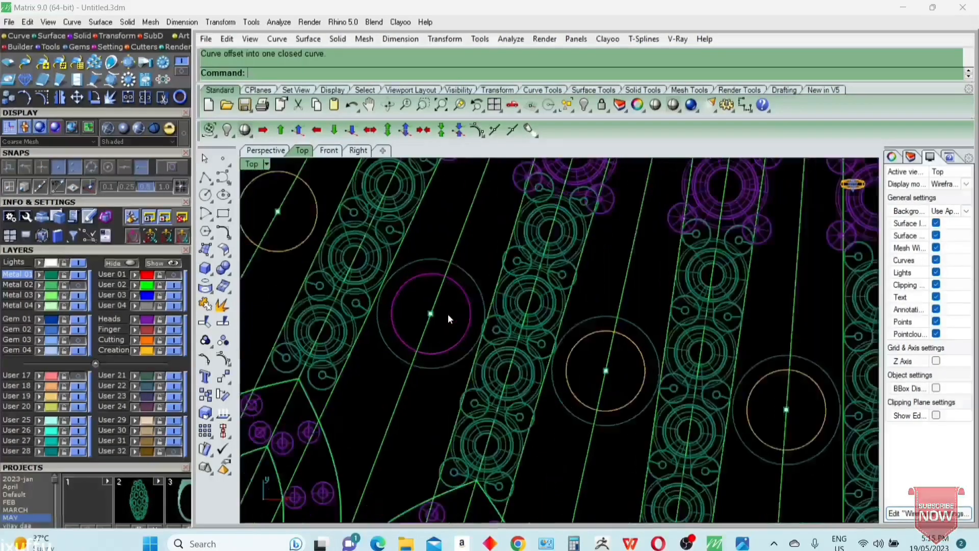
right_click_drag(359, 260, 627, 402)
left_click(466, 358)
right_click(466, 362)
left_click(466, 380)
- Offset the three remaining profile circles at the outer strands to their outer side by 0.15
scroll(466, 380, "down", 4)
right_click_drag(396, 281, 629, 382)
left_click(551, 352)
scroll(533, 309, "up", 5)
scroll(514, 304, "down", 2)
right_click_drag(377, 204, 488, 365)
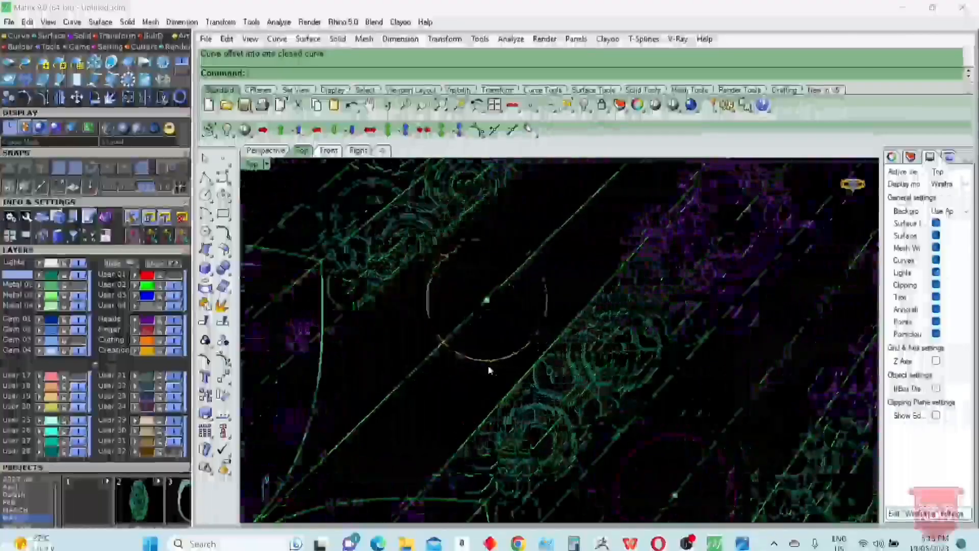
left_click(488, 361)
right_click(482, 366)
left_click(470, 372)
scroll(470, 372, "down", 6)
right_click_drag(391, 265, 459, 357)
scroll(459, 357, "up", 4)
left_click(454, 314)
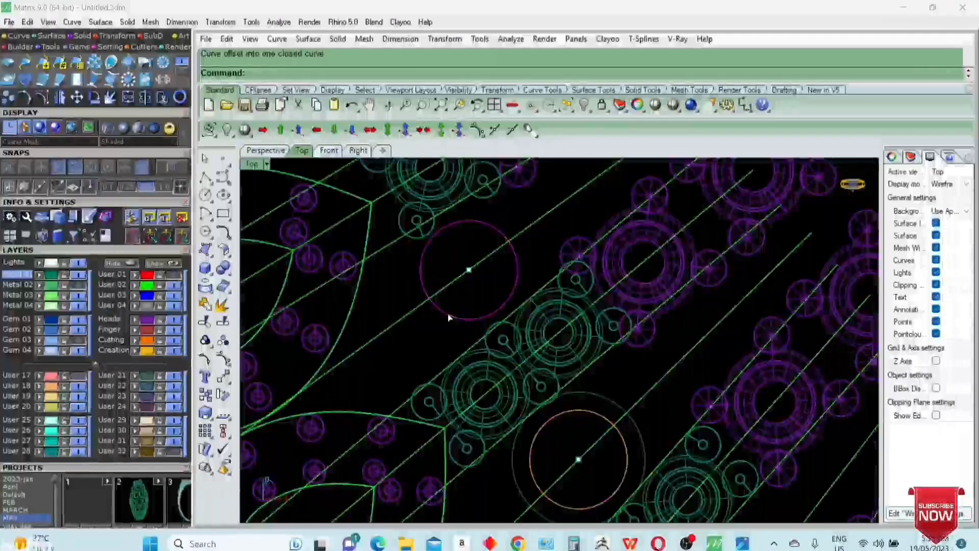
right_click(453, 317)
left_click(454, 324)
- Show the outermost offset circle's control points and move its upper point 0.5 outward along the guide line to form a drop
scroll(459, 324, "down", 7)
scroll(488, 301, "up", 7)
left_click(501, 271)
key("F10")
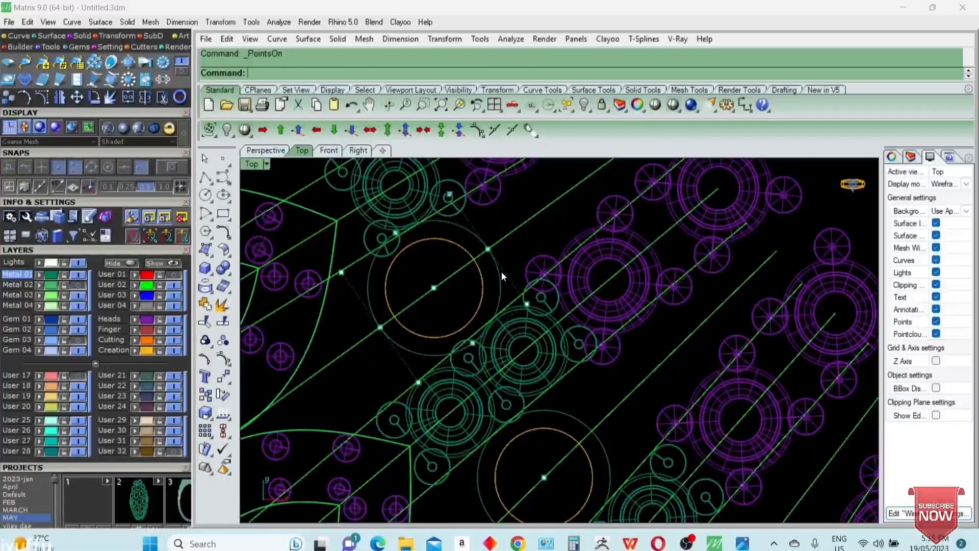
left_click_drag(460, 298, 502, 238)
scroll(482, 258, "up", 6)
type("m")
key("Return")
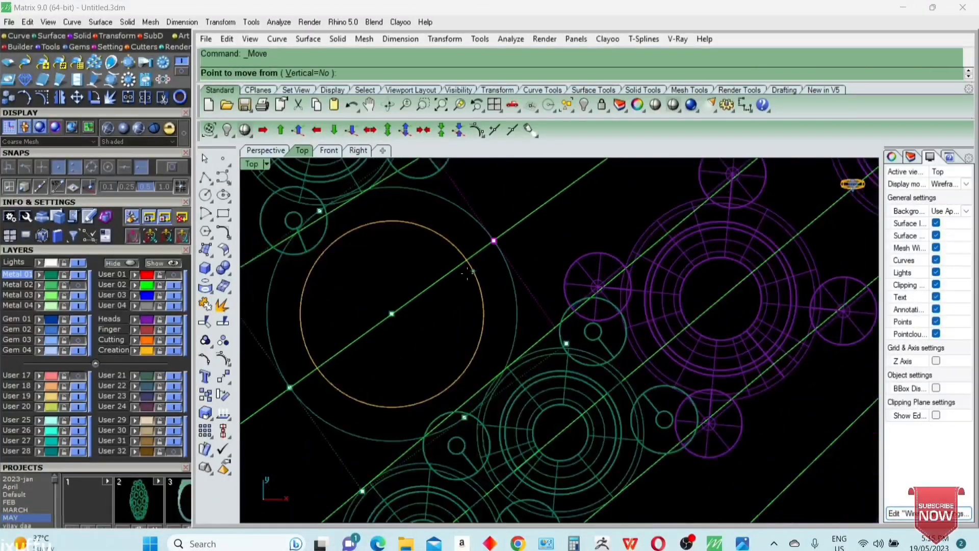
left_click(425, 290)
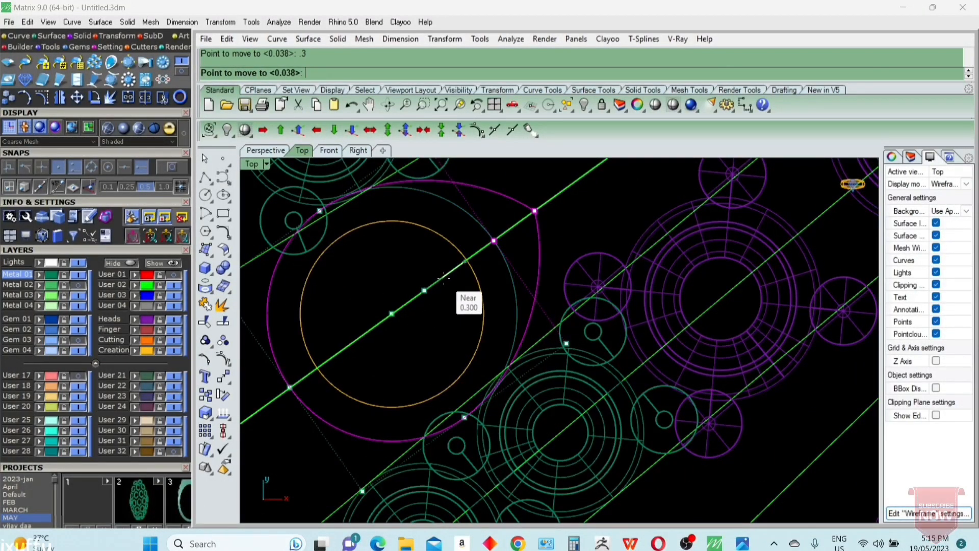
type(".5")
key("Return")
left_click(444, 279)
scroll(445, 278, "down", 5)
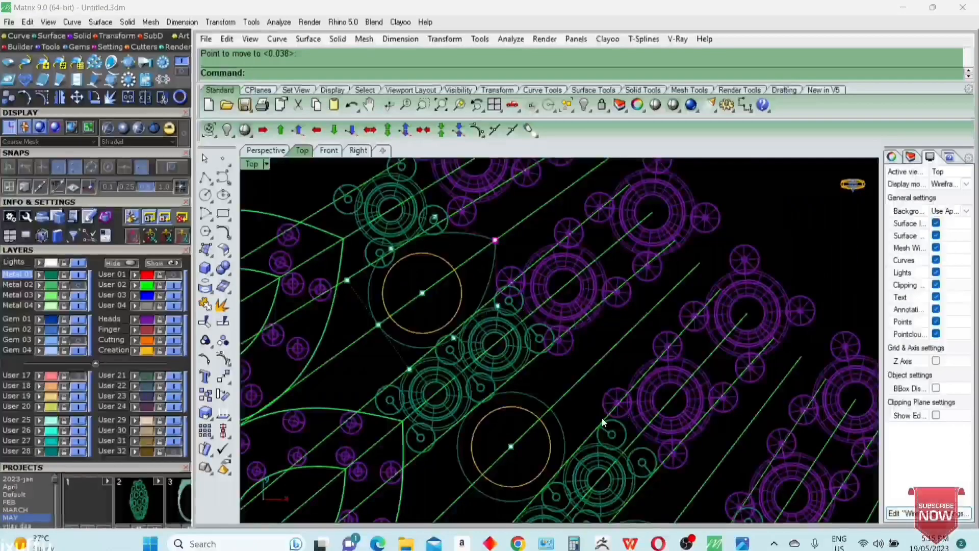
- Move the second offset circle's upper control point 0.5 along its guide line to form a pointed drop
scroll(554, 416, "up", 5)
left_click(561, 380)
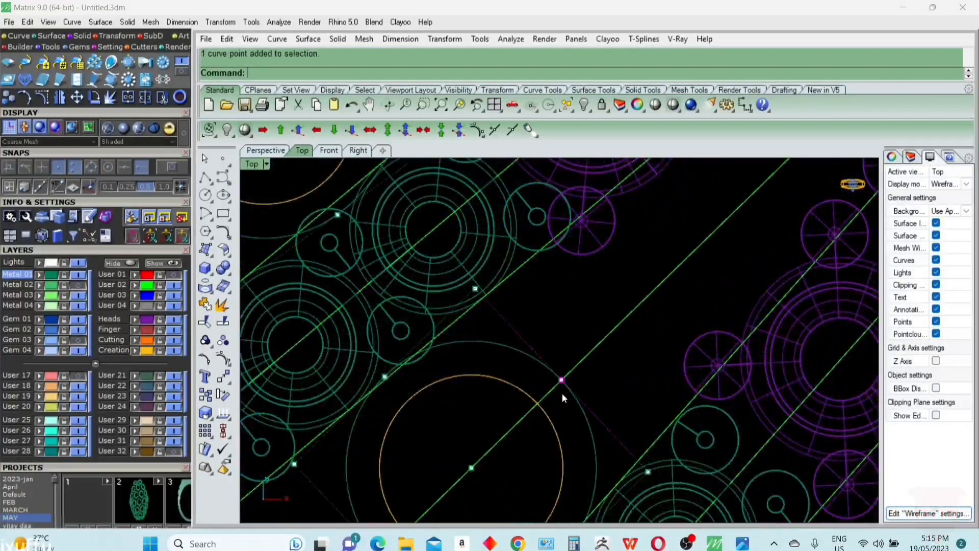
left_click(511, 429)
key("Return")
left_click(529, 412)
scroll(548, 343, "down", 6)
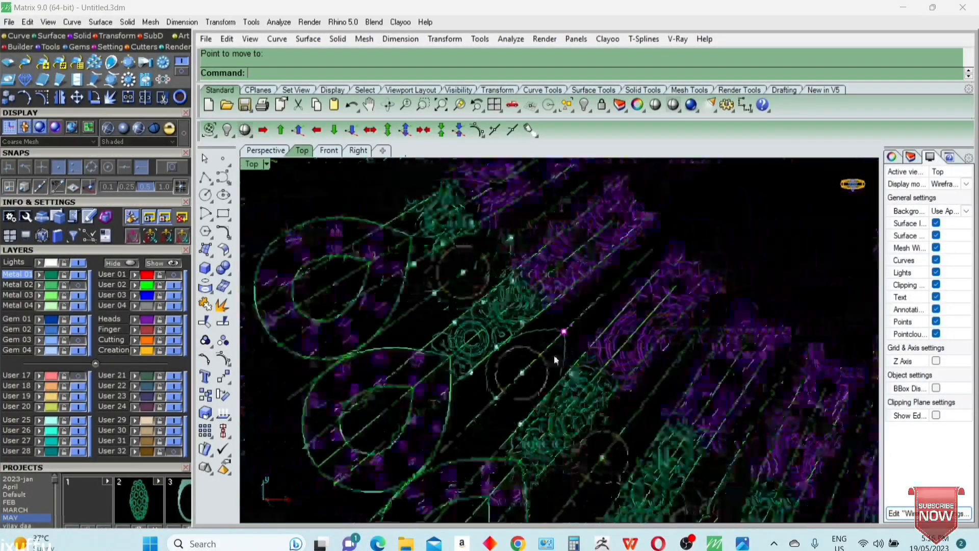
- Pull the third offset circle's upper control point 0.5 along its guide line into a drop tip
scroll(556, 352, "up", 5)
key("Return")
scroll(587, 316, "up", 2)
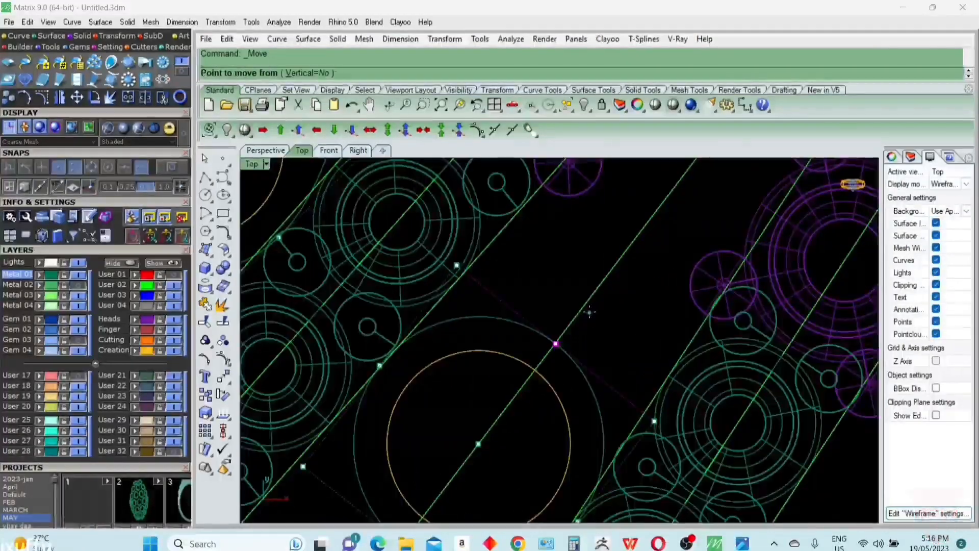
left_click(589, 312)
left_click(641, 270)
scroll(746, 409, "down", 6)
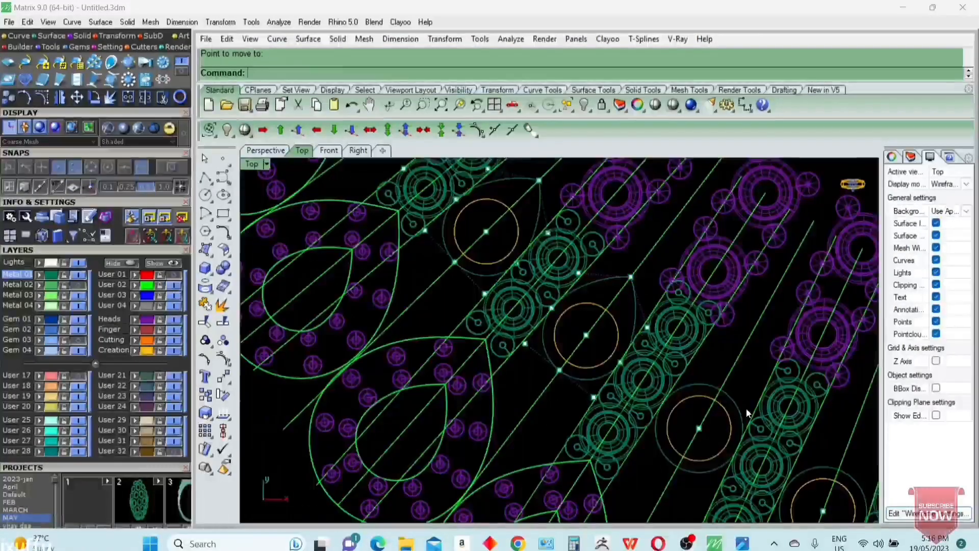
- Show the fourth offset circle's control points and move the upper one 0.5 along its guide line
right_click_drag(746, 409, 645, 375)
key("Escape")
left_click(637, 369)
scroll(639, 369, "up", 6)
key("F10")
scroll(631, 373, "up", 4)
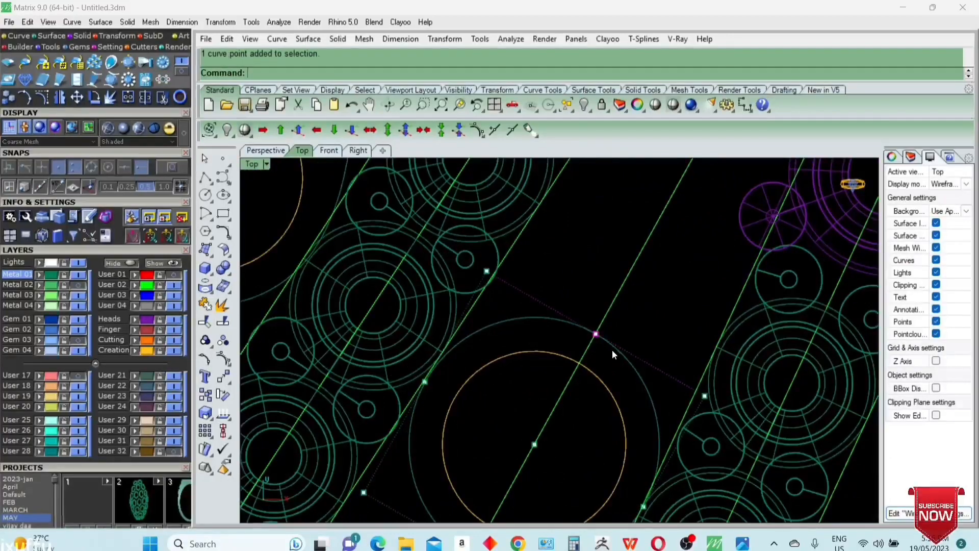
left_click(579, 400)
left_click(596, 403)
scroll(602, 380, "down", 5)
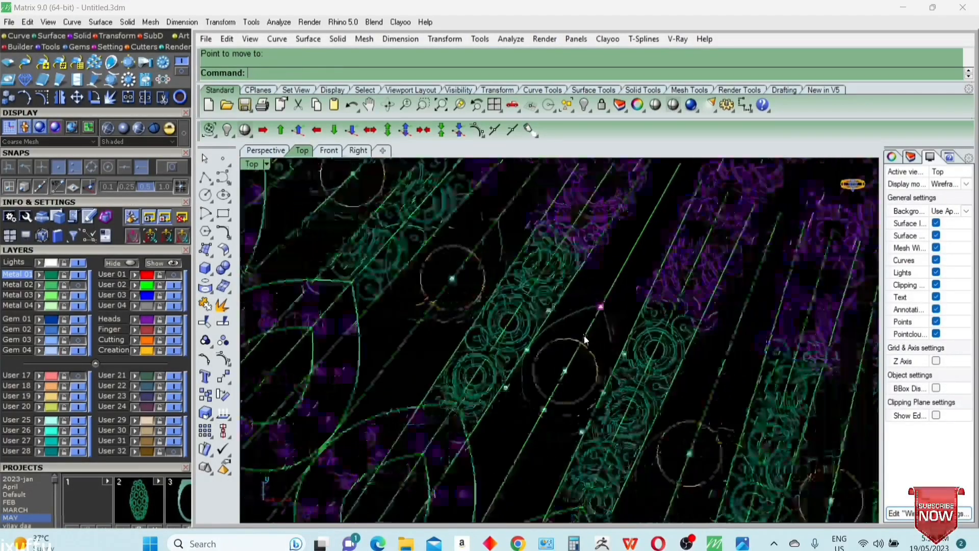
- Show the fifth offset circle's control points and move the upper one 0.5 along its guide line
key("Escape")
left_click(602, 379)
scroll(601, 378, "up", 6)
key("F10")
left_click_drag(557, 330, 587, 360)
right_click_drag(579, 390, 553, 372)
key("m")
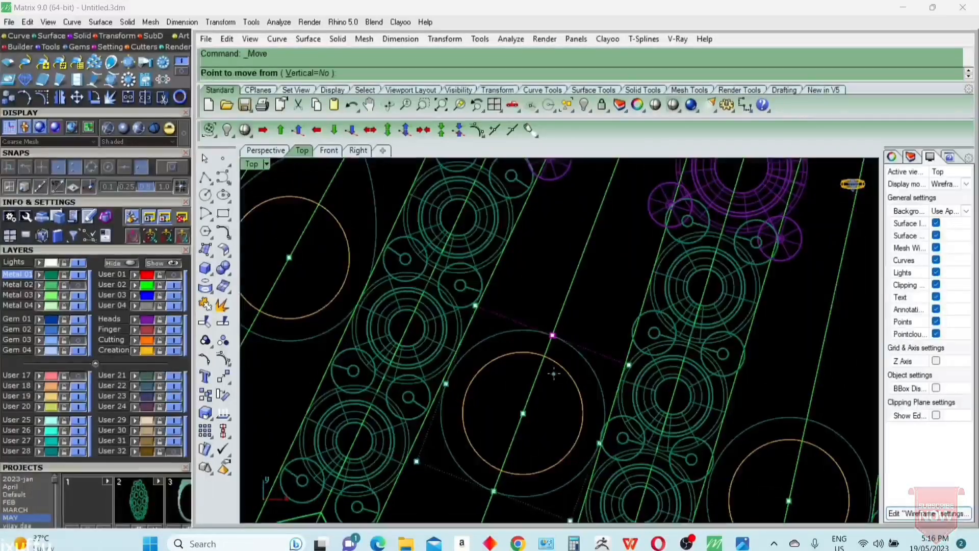
scroll(546, 375, "up", 6)
left_click(518, 404)
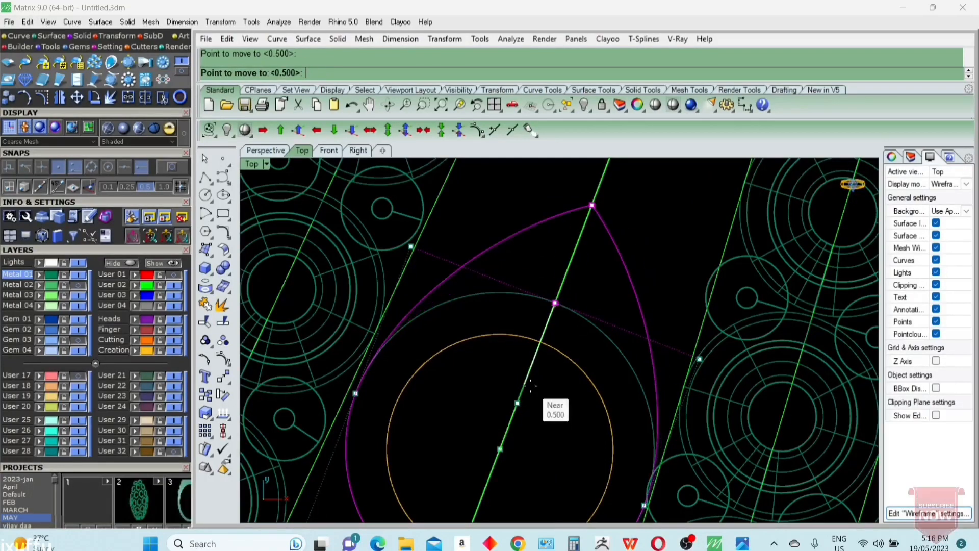
left_click(533, 388)
scroll(541, 365, "down", 5)
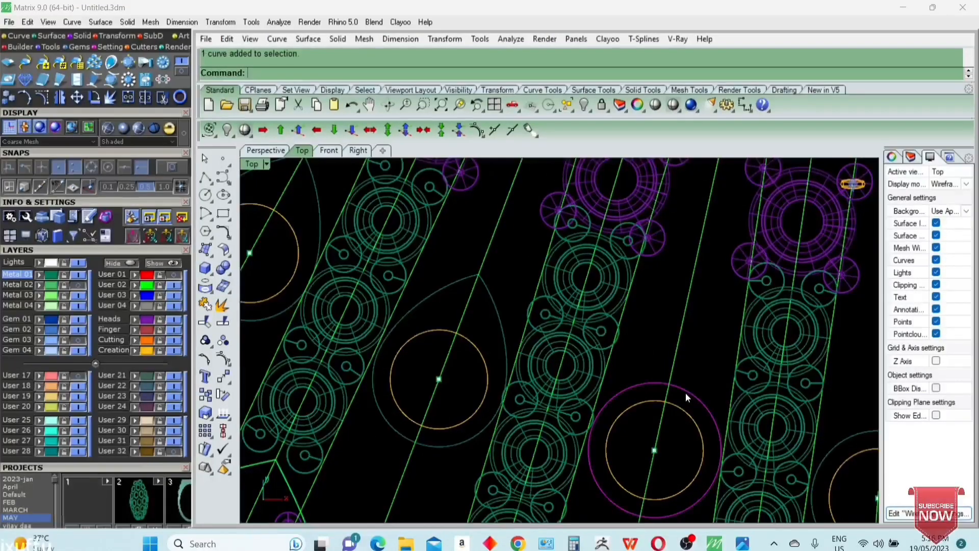
- Show the sixth offset circle's control points and move the upper one 0.5 along its guide line
key("F10")
left_click_drag(645, 364, 679, 401)
right_click_drag(680, 416, 639, 399)
key("m")
scroll(634, 403, "up", 4)
left_click(627, 347)
key("Return")
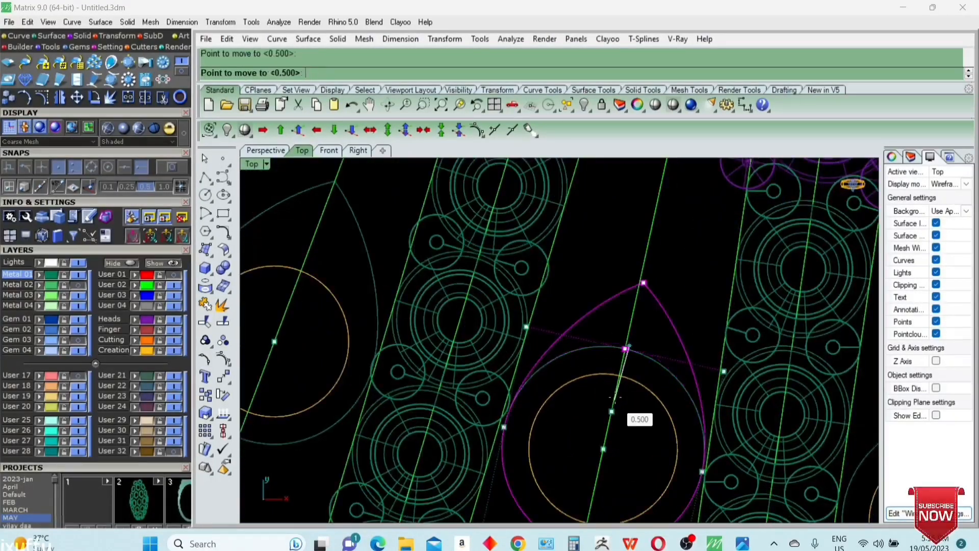
left_click(617, 396)
key("Escape")
key("Escape")
scroll(617, 397, "down", 8)
- Show the control points of the offset circle beside the central strand and move its upper point 0.5 along the guide line
right_click_drag(739, 445, 618, 421)
left_click(653, 392)
scroll(654, 391, "up", 6)
key("F10")
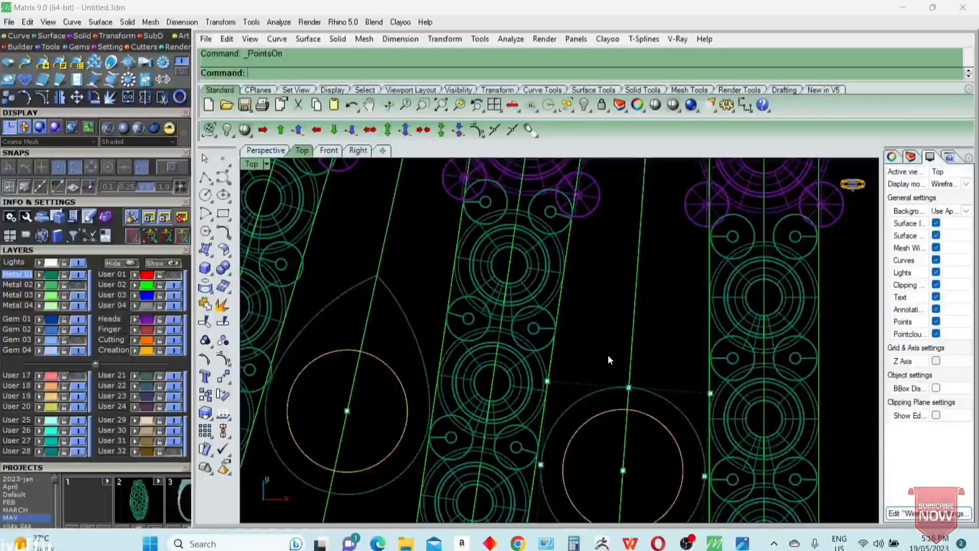
left_click_drag(608, 356, 644, 407)
right_click_drag(644, 433, 629, 424)
key("m")
scroll(615, 426, "up", 6)
left_click(606, 431)
key("Return")
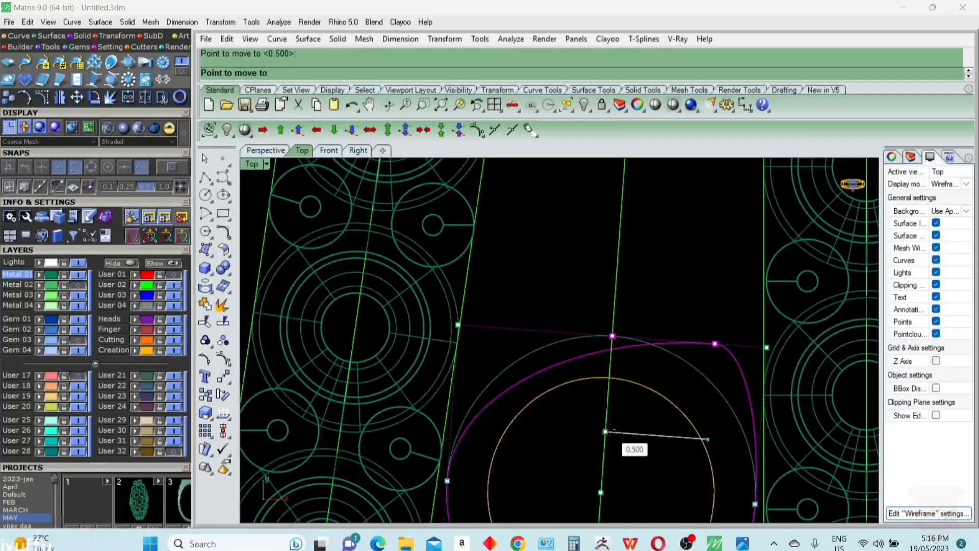
left_click(611, 416)
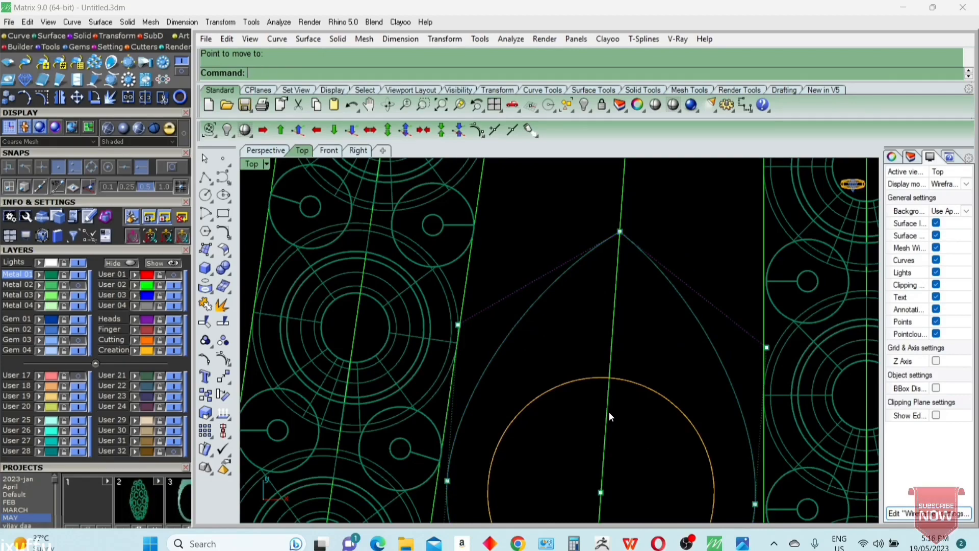
key("Escape")
- Hide the Creation layer holding the profile circles, select all the centre points and delete them
scroll(609, 412, "down", 6)
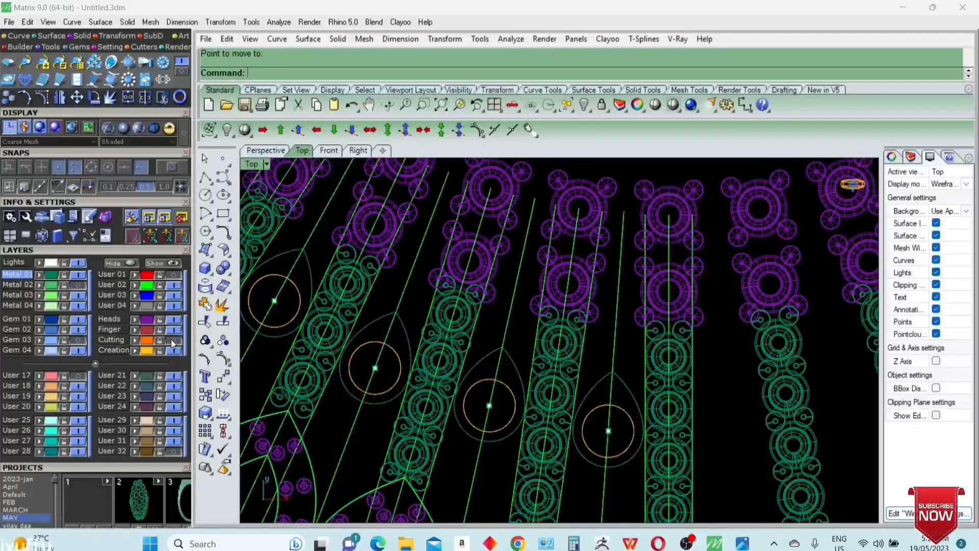
left_click(171, 350)
type("P")
key("Return")
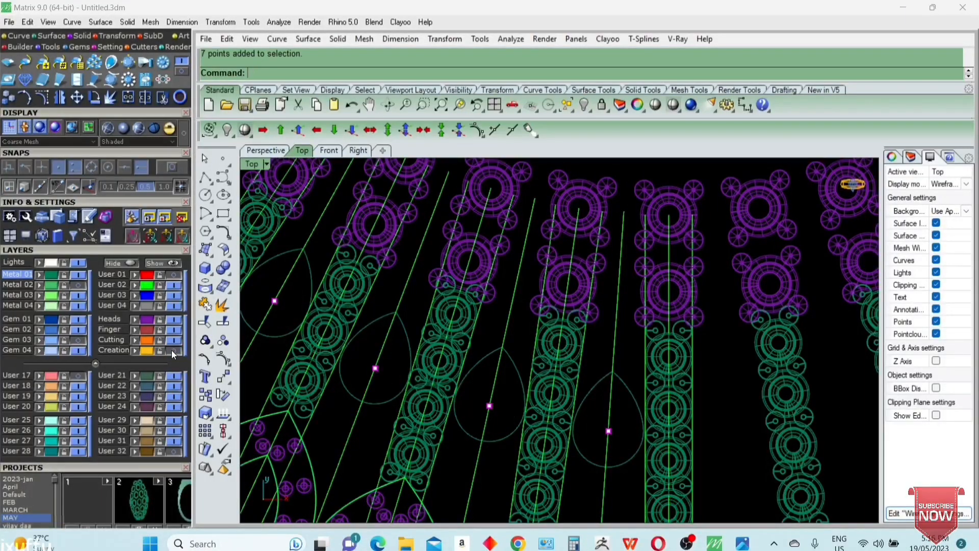
key("Delete")
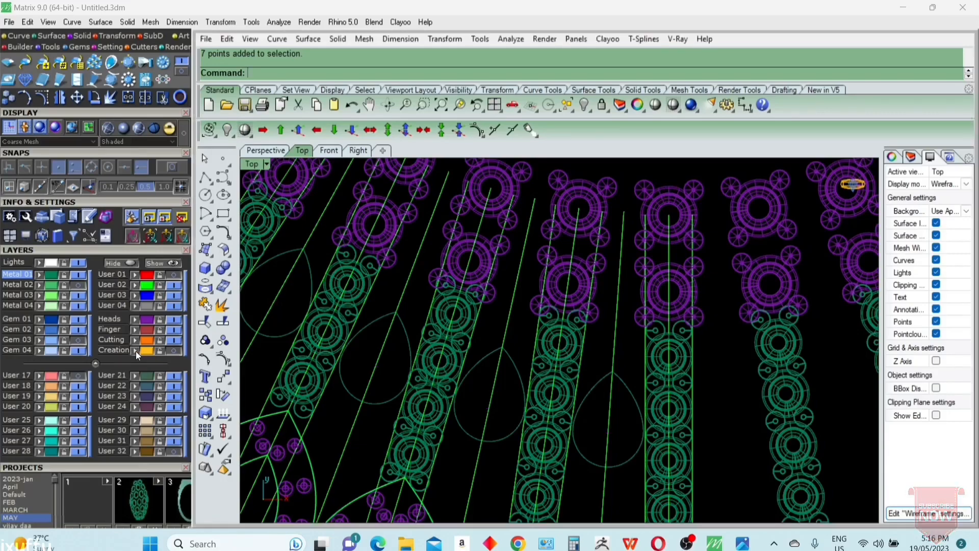
- Hide the User 02 layer holding the guide lines and build Patch surfaces from the first drop outlines
left_click(625, 391)
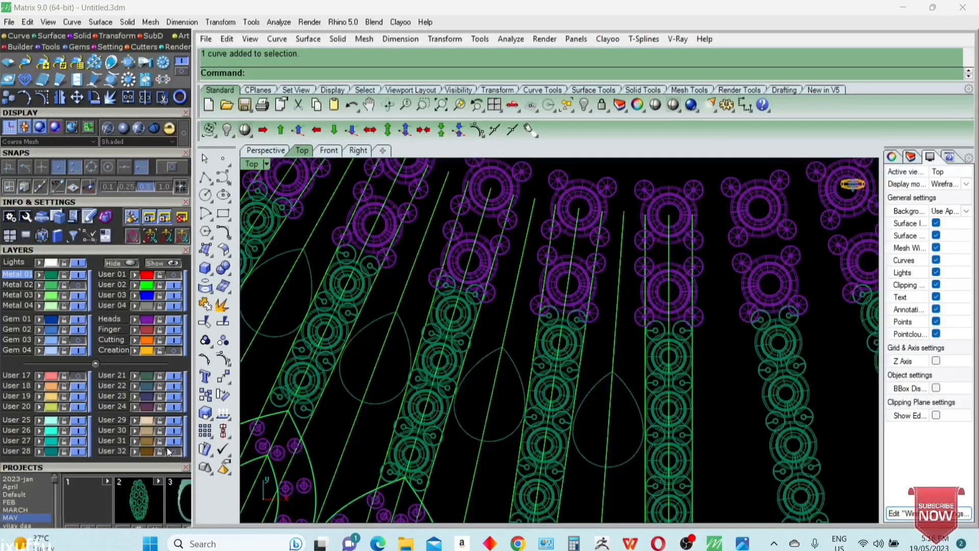
left_click(174, 286)
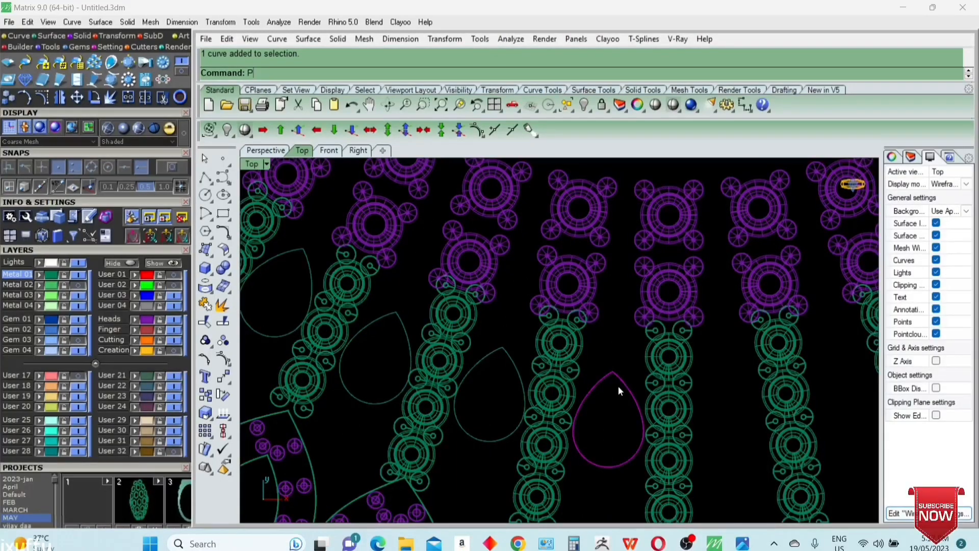
left_click(309, 263)
key("Return")
key("Return")
right_click_drag(309, 260, 608, 404)
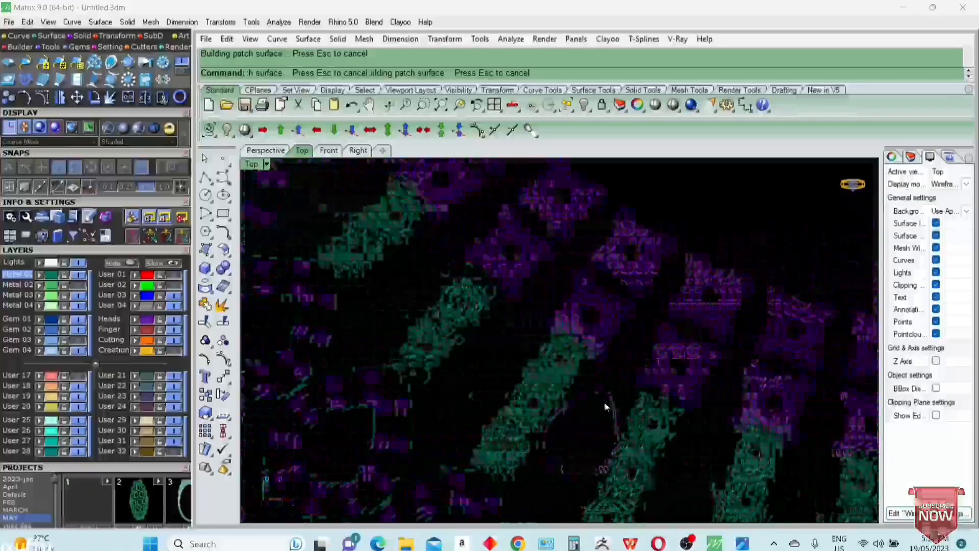
- Patch the remaining small drop outlines toward the necklace's outer end
left_click(524, 321)
key("Return")
key("Return")
left_click(446, 241)
key("Return")
key("Return")
right_click_drag(396, 212, 428, 295)
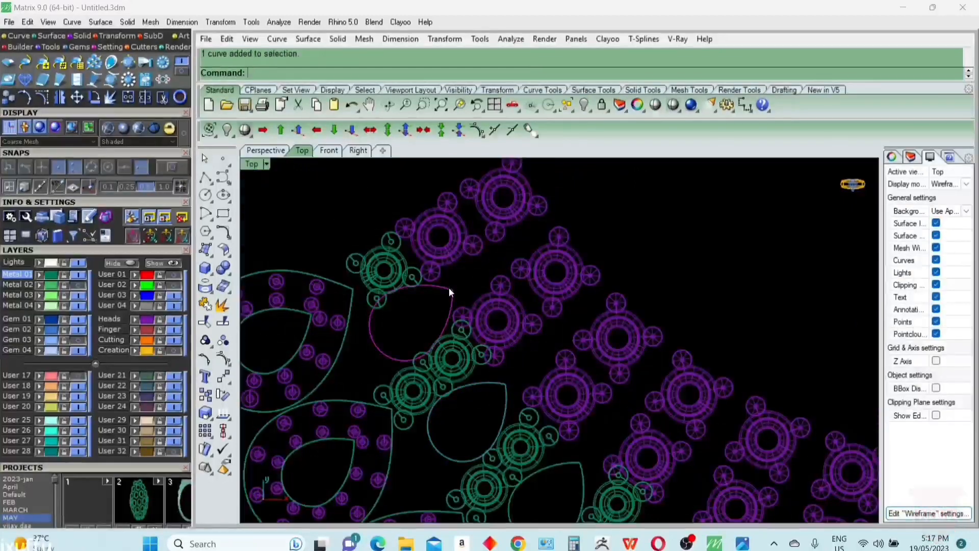
- Select the seven small drop outline curves and delete them, leaving the patch surfaces
scroll(449, 287, "down", 5)
left_click_drag(442, 320, 580, 430)
type("sc")
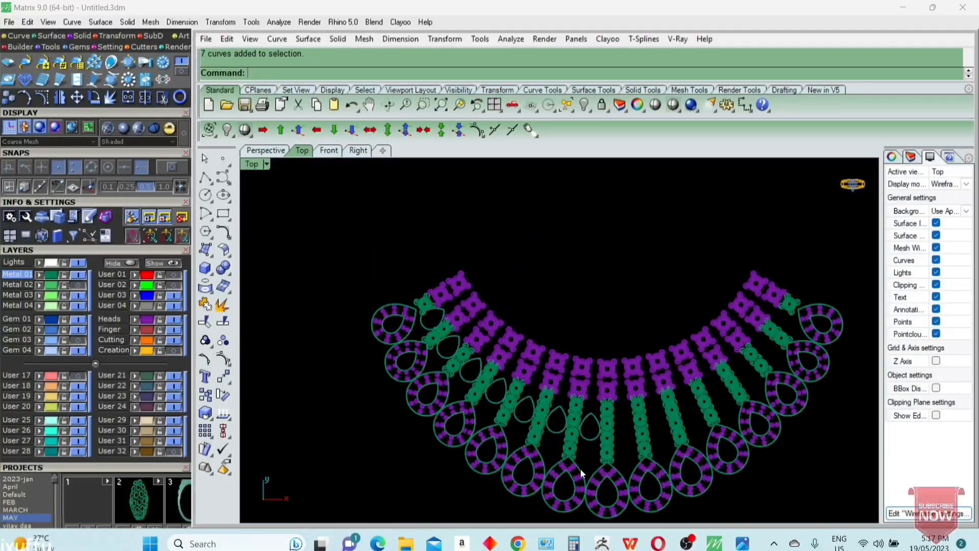
scroll(581, 469, "up", 5)
key("Escape")
- Offset the seven drop surfaces by 0.5 into solids, with all offset directions flipped to point downward
left_click(567, 409)
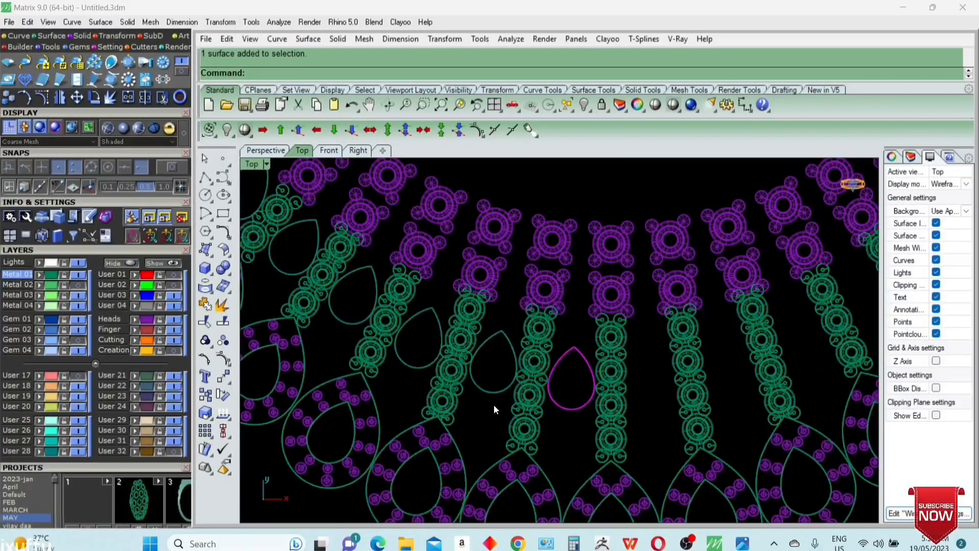
scroll(310, 295, "down", 6)
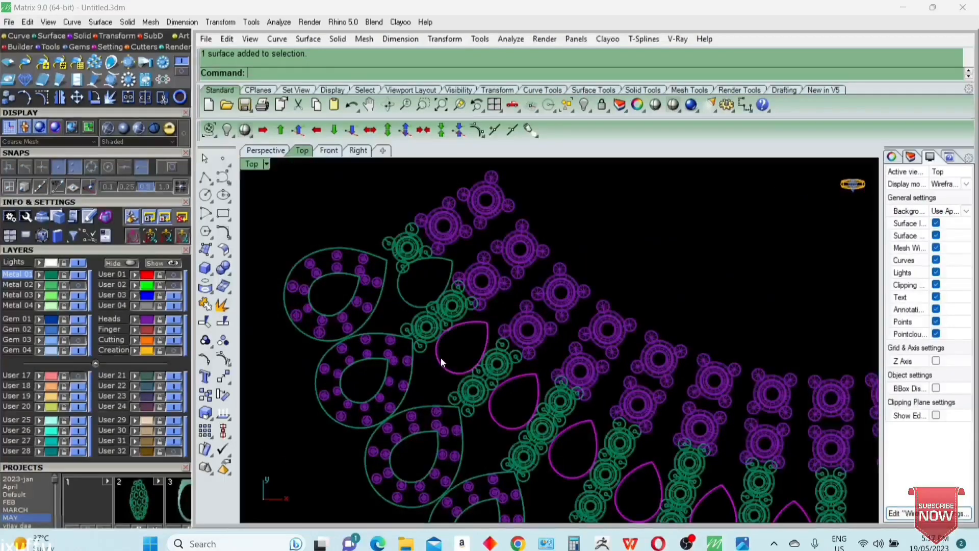
scroll(531, 357, "up", 5)
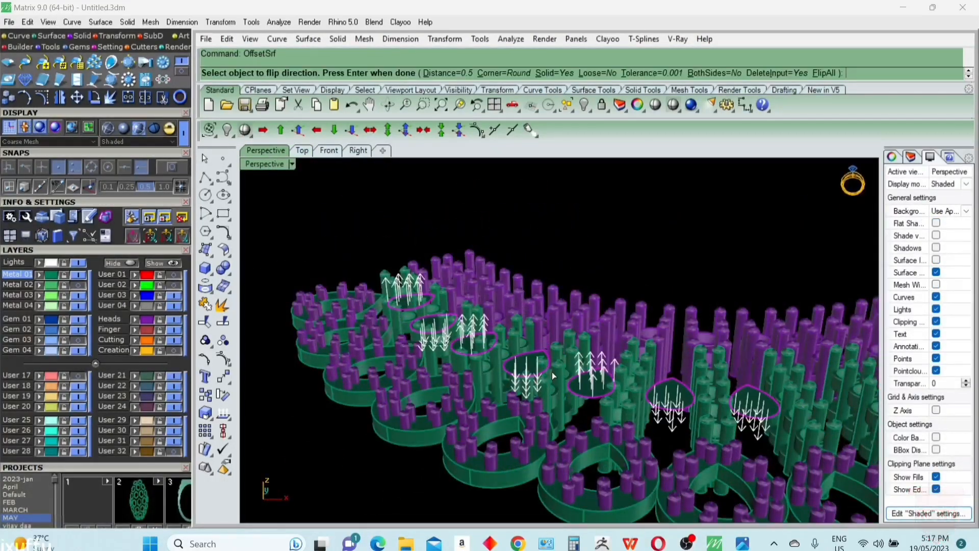
left_click(599, 382)
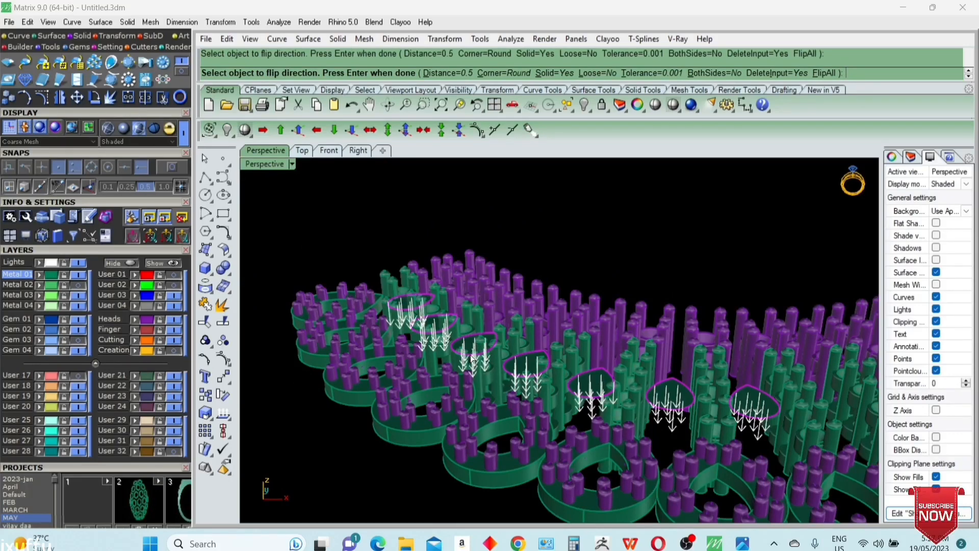
right_click_drag(471, 358, 509, 417)
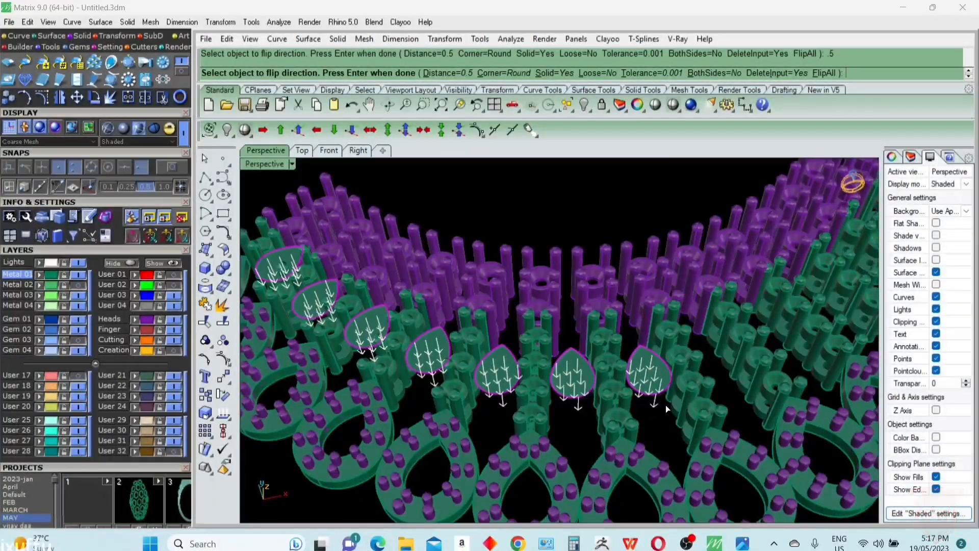
right_click(702, 379)
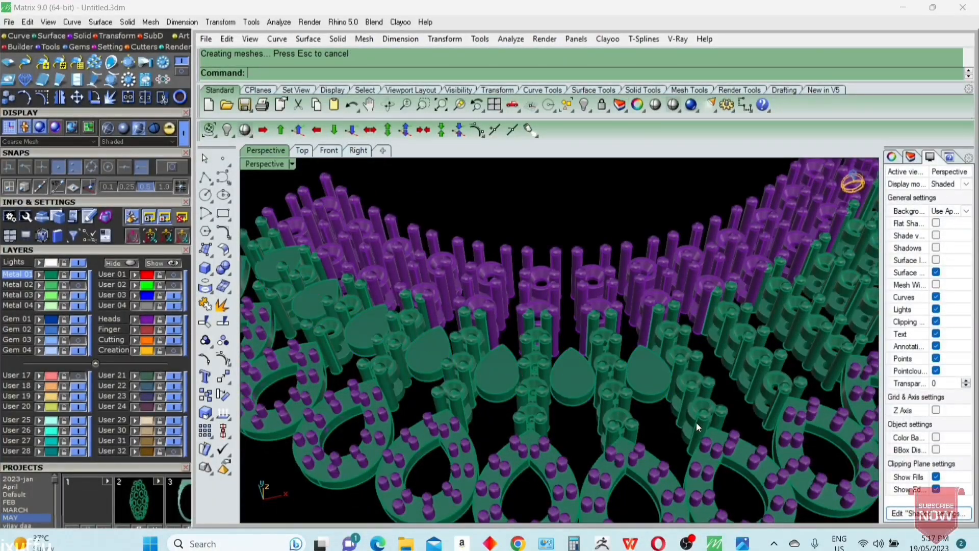
- Show the Gem 03 layer and set the Top view to Shaded display
right_click_drag(696, 423, 681, 462)
key("ctrl+F1")
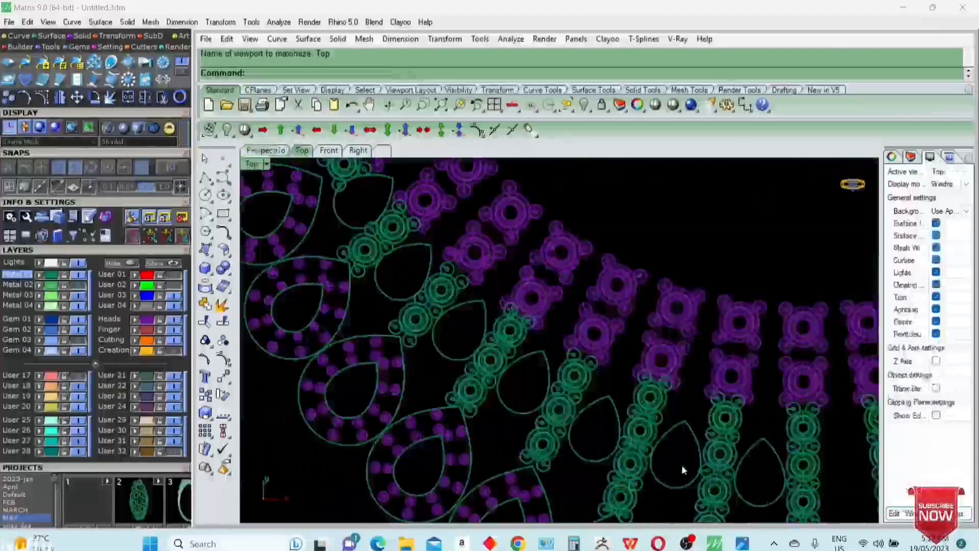
scroll(586, 348, "down", 3)
left_click(79, 342)
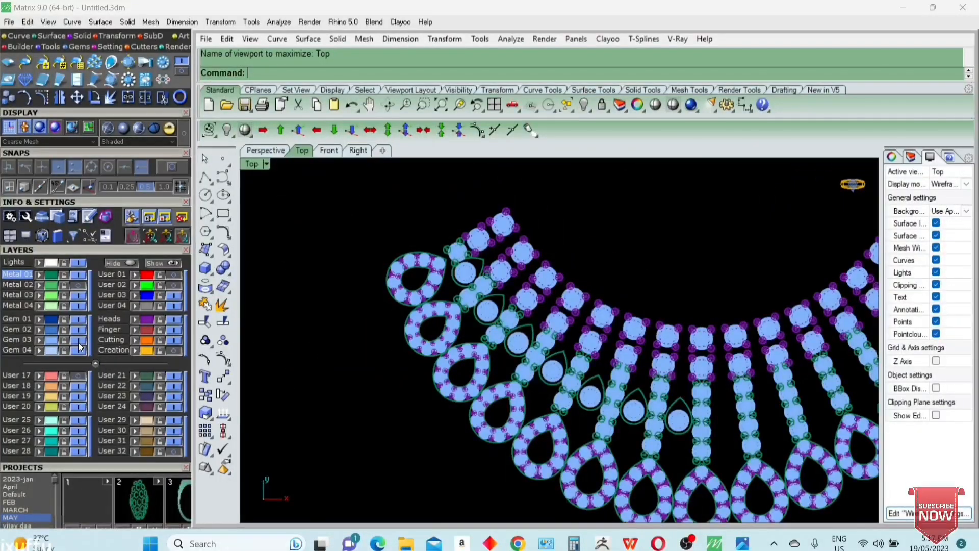
left_click(264, 165)
left_click(310, 57)
scroll(509, 306, "up", 5)
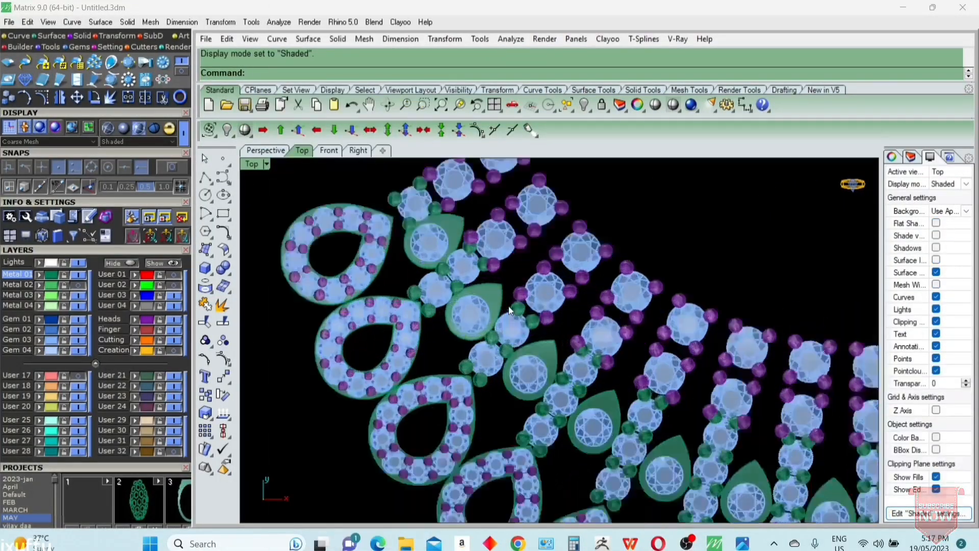
- Move the round gem in the outermost small drop 0.1 toward the drop's tip
scroll(461, 320, "down", 3)
scroll(460, 291, "up", 5)
left_click(421, 294)
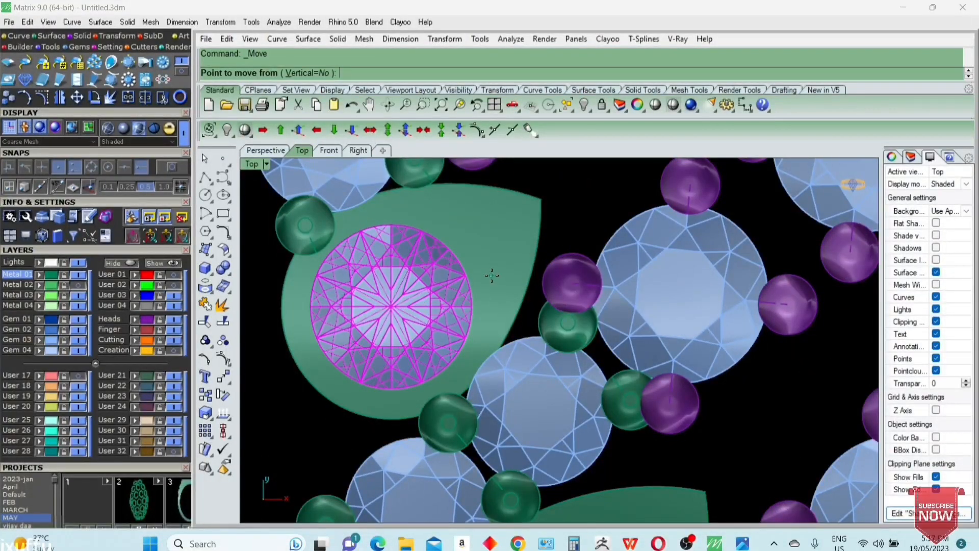
type(".1")
key("Return")
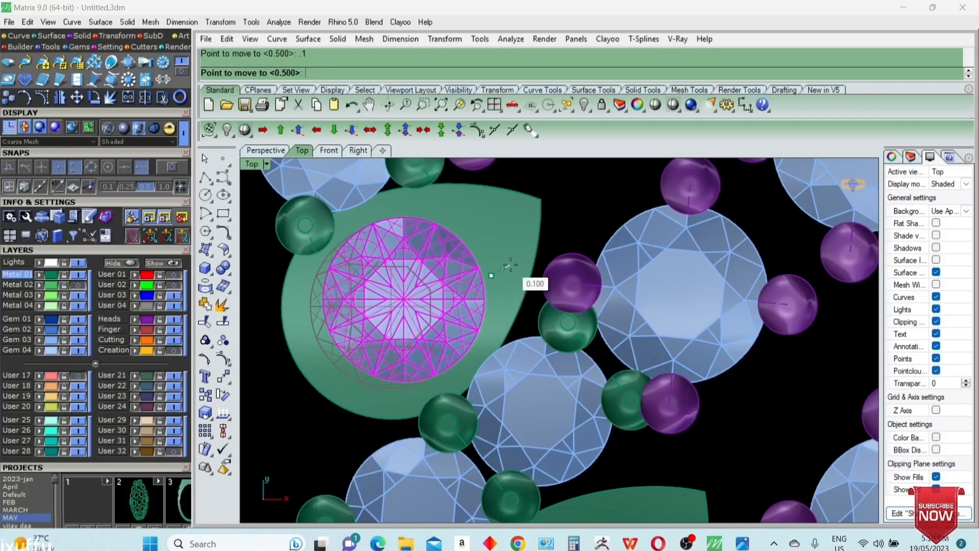
- Move the gems in the second to fifth small drops 0.1 each toward their tips
scroll(488, 302, "down", 5)
scroll(513, 390, "up", 5)
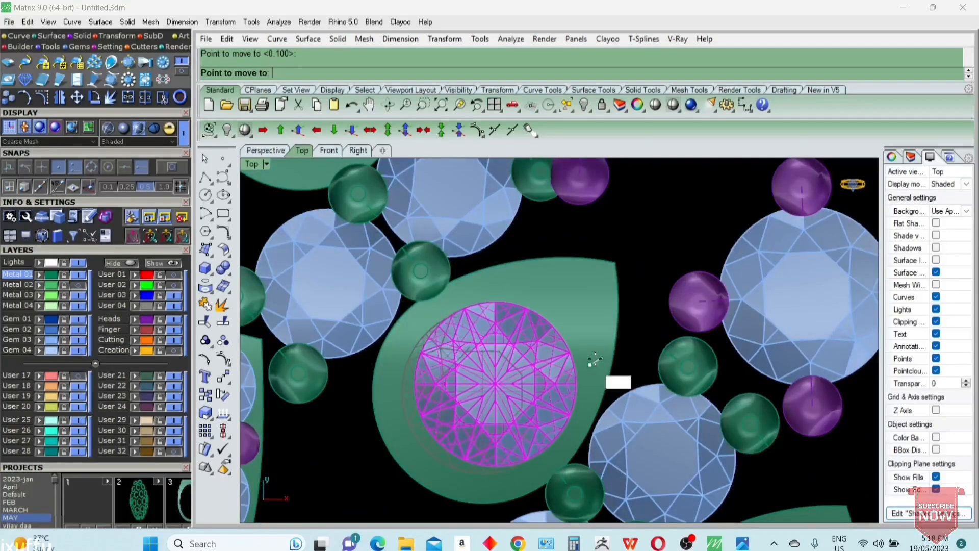
scroll(606, 350, "down", 5)
scroll(617, 357, "up", 5)
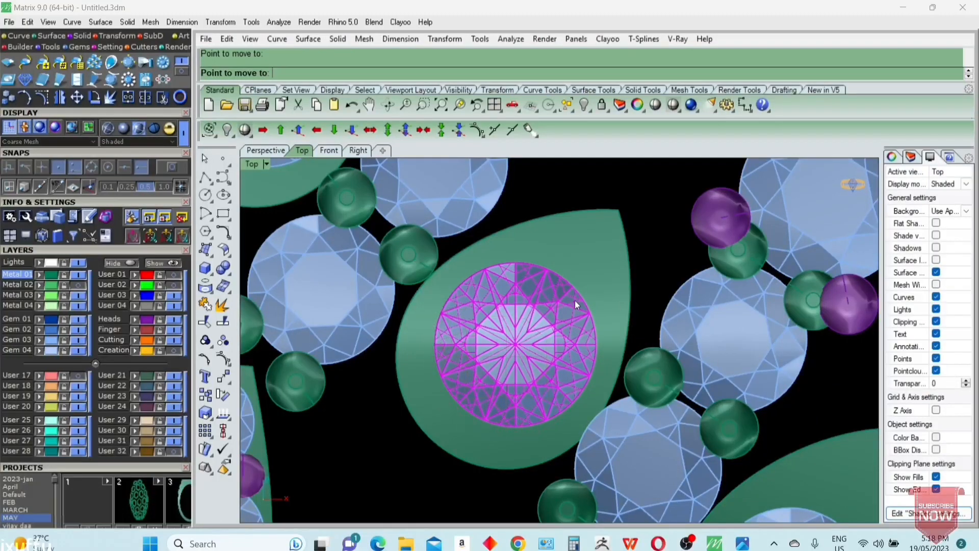
scroll(574, 301, "down", 3)
scroll(681, 304, "up", 4)
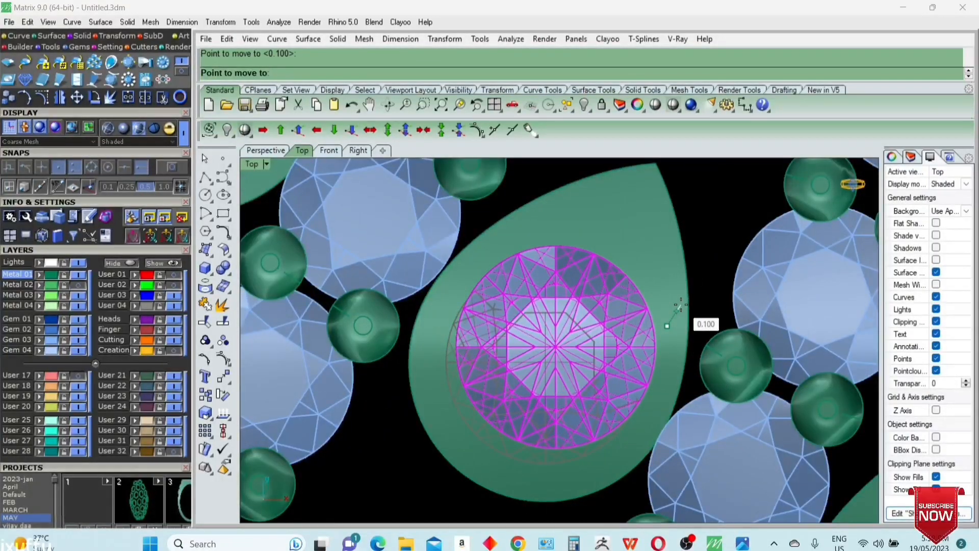
scroll(674, 312, "down", 4)
scroll(644, 350, "up", 4)
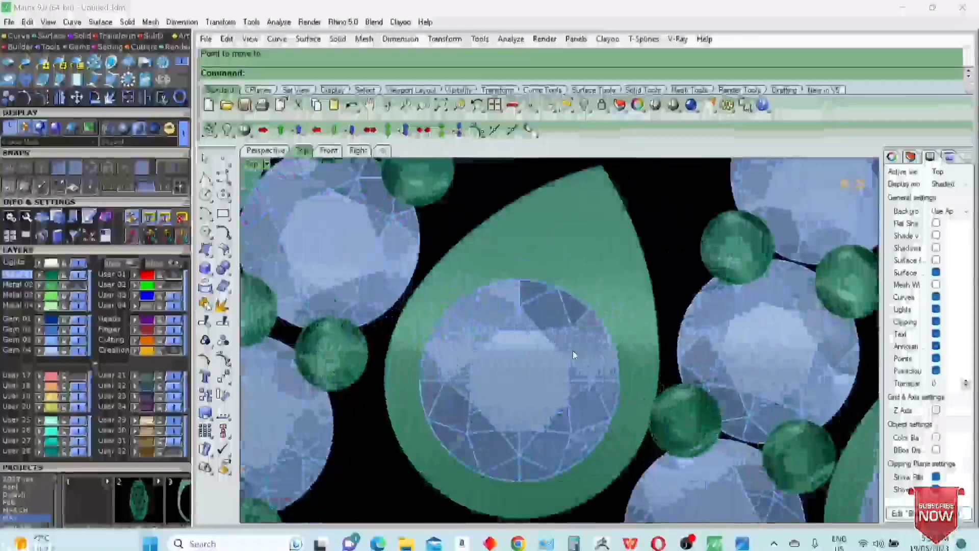
left_click(652, 333)
scroll(652, 332, "down", 2)
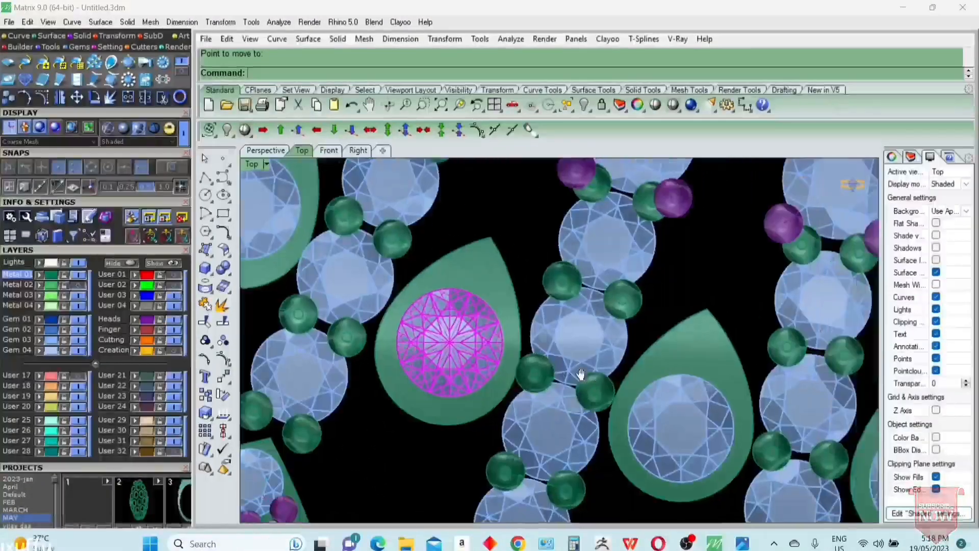
- Move the gem in the sixth small drop 0.1 toward the drop's tip
right_click_drag(702, 425, 633, 416)
scroll(647, 414, "up", 4)
left_click(646, 413)
right_click(658, 413)
left_click(715, 410)
right_click(715, 410)
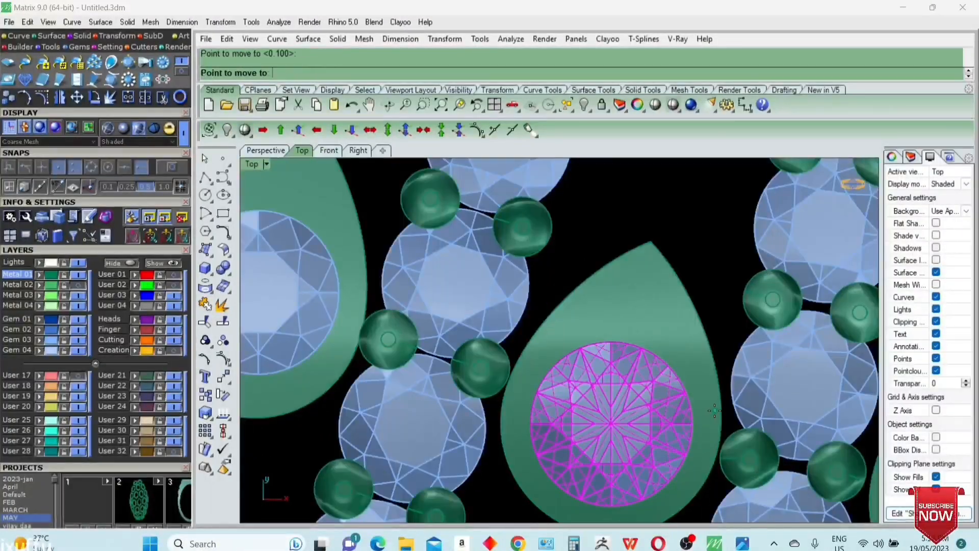
left_click(722, 374)
scroll(663, 398, "down", 2)
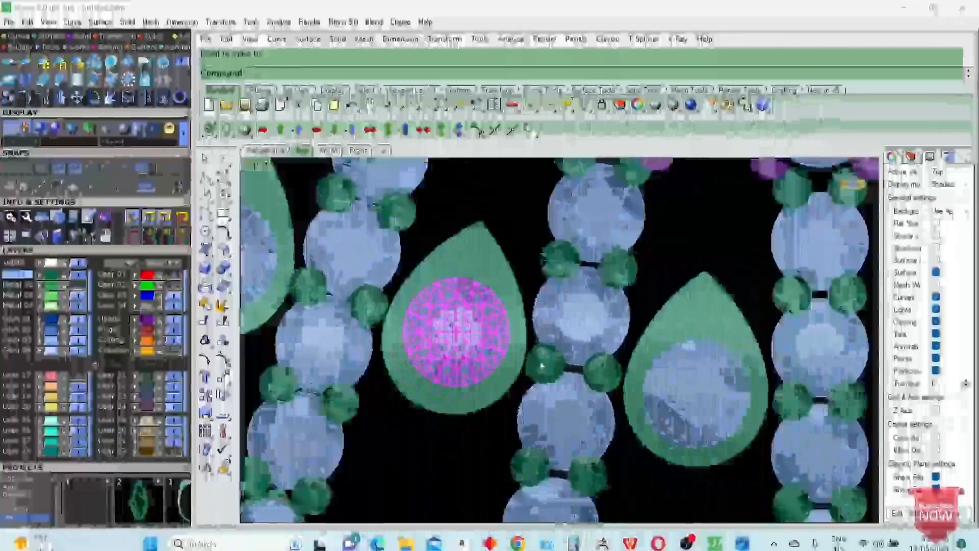
- Move the gem in the small drop beside the central strand 0.1 toward its tip
scroll(591, 426, "up", 6)
right_click(640, 431)
left_click(640, 431)
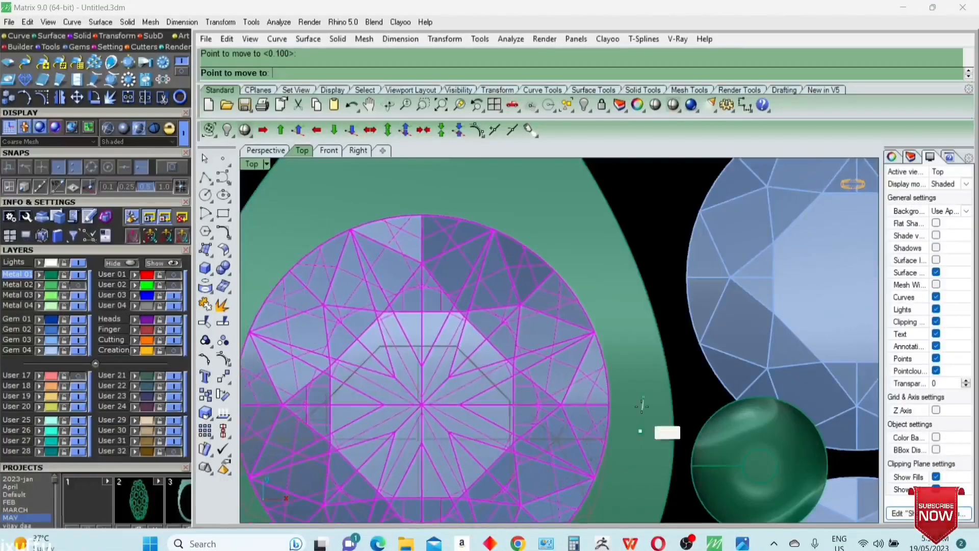
scroll(642, 403, "down", 2)
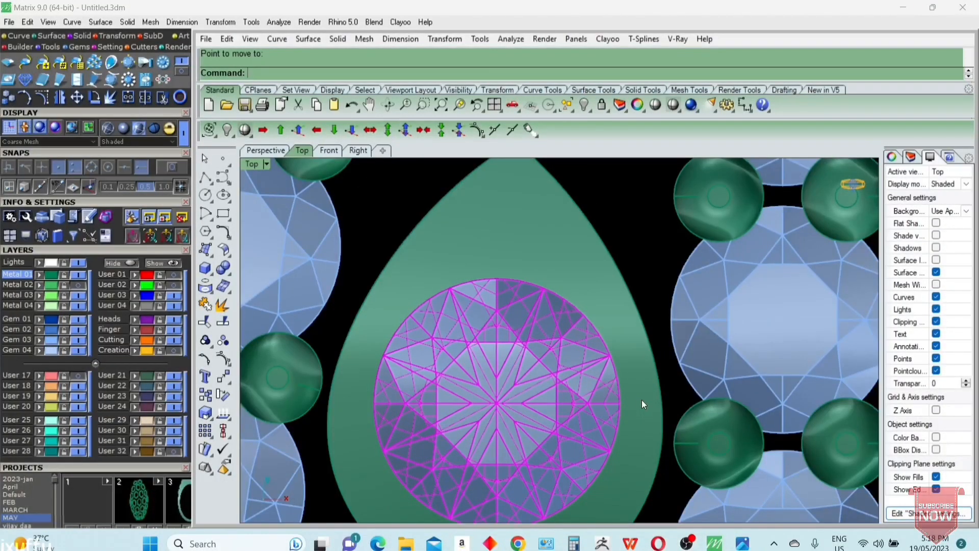
scroll(642, 400, "down", 3)
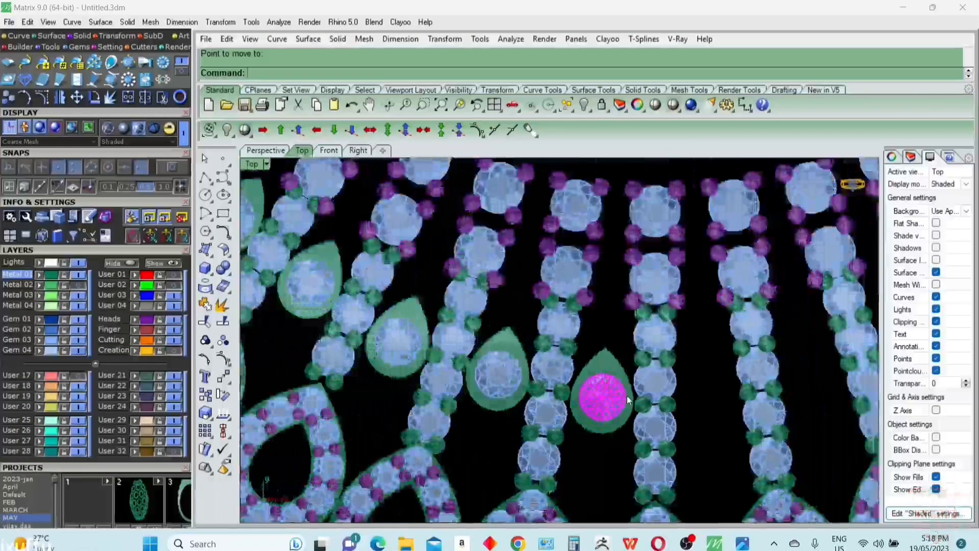
- Place three prongs of 0.35 diameter around the gem on the small drop beside the central strand
scroll(627, 396, "up", 3)
left_click(630, 423)
scroll(586, 428, "up", 2)
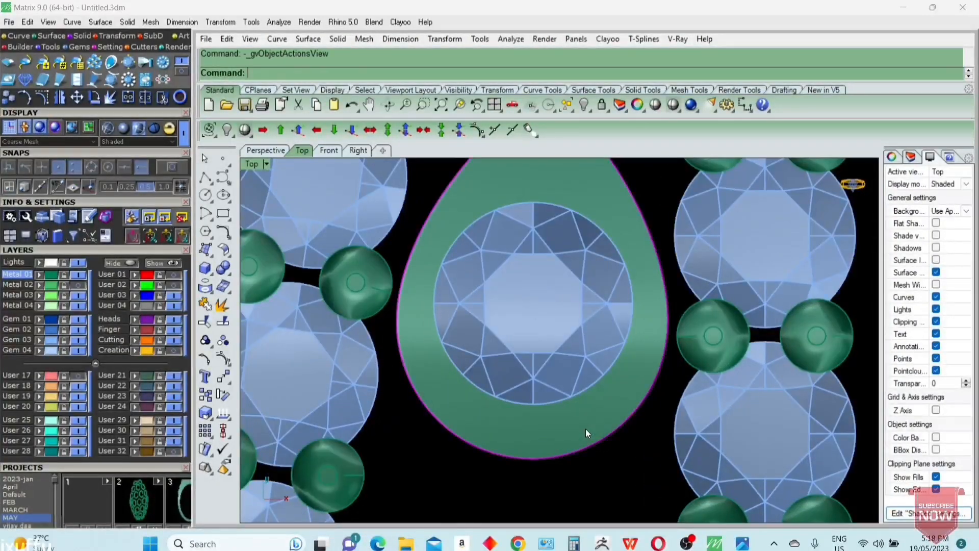
middle_click(586, 428)
left_click(617, 392)
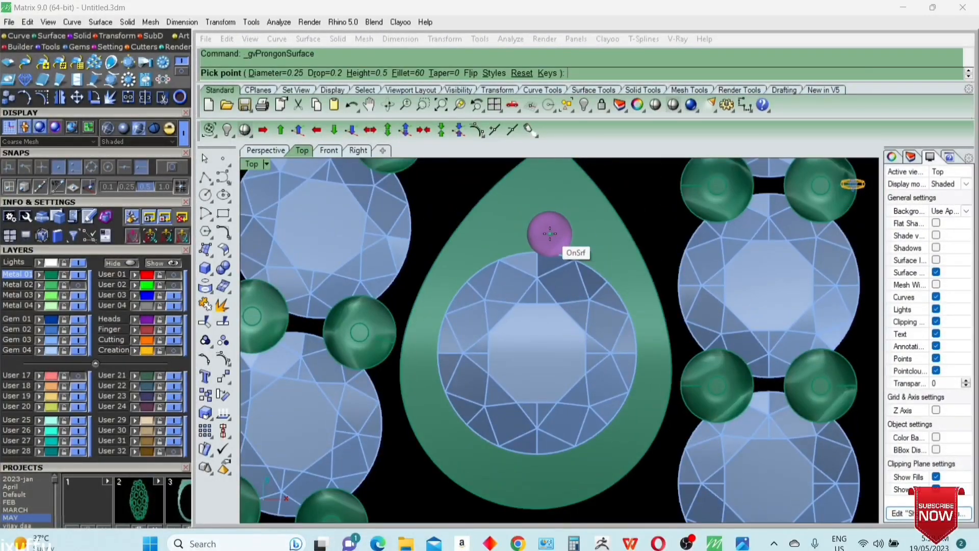
right_click_drag(548, 231, 558, 245)
key("e")
key("e")
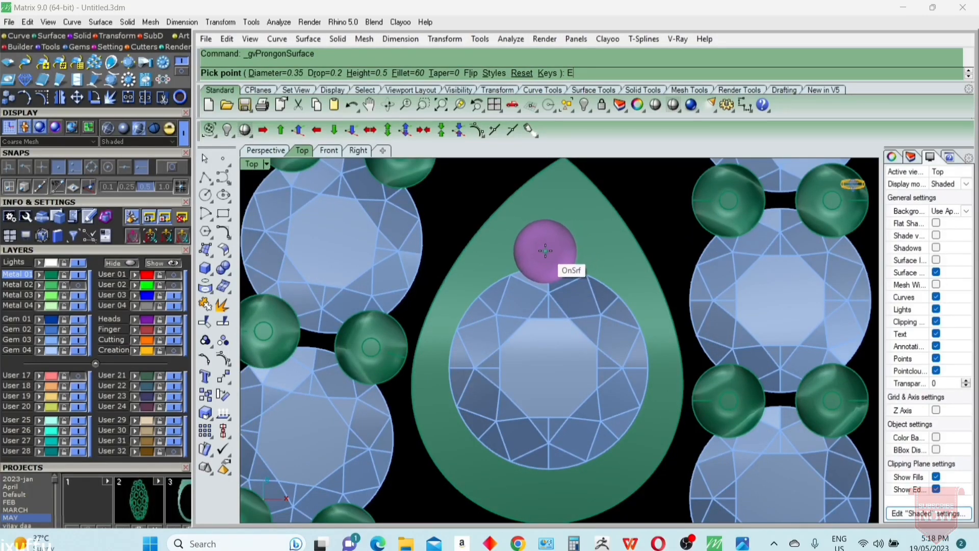
left_click(545, 251)
scroll(575, 360, "up", 3)
left_click(651, 405)
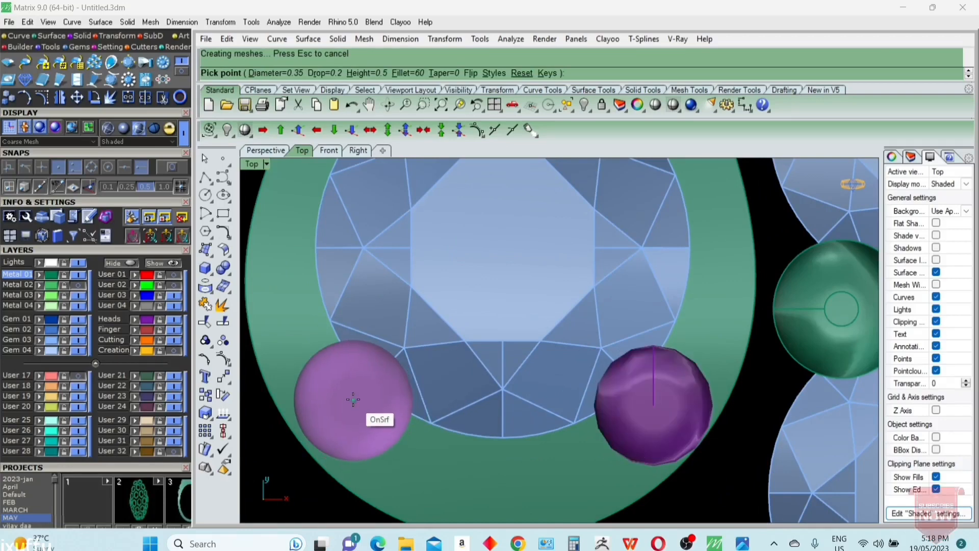
- Place three 0.35 diameter prongs around the gem on the sixth small drop, one near its tip and two below
scroll(609, 400, "down", 5)
scroll(615, 338, "up", 3)
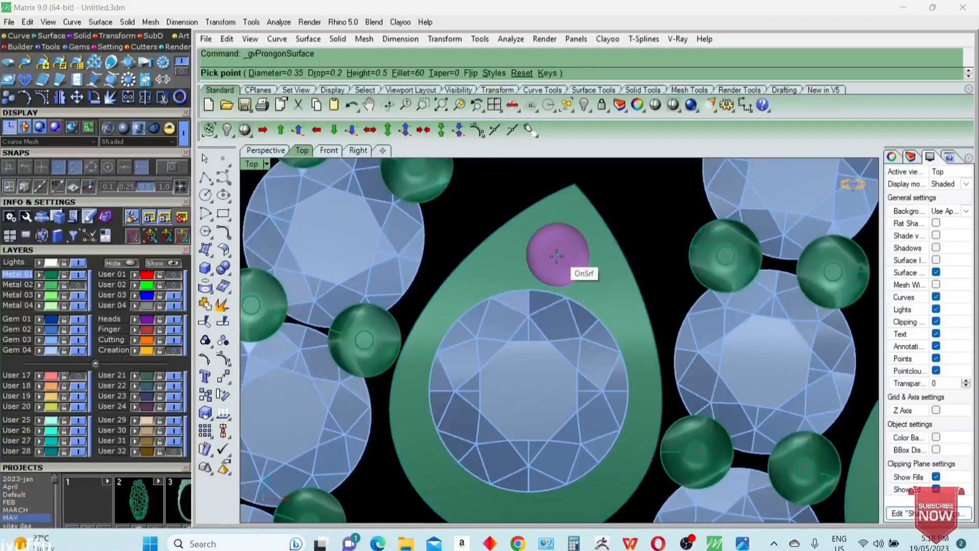
scroll(556, 255, "up", 2)
scroll(554, 284, "down", 3)
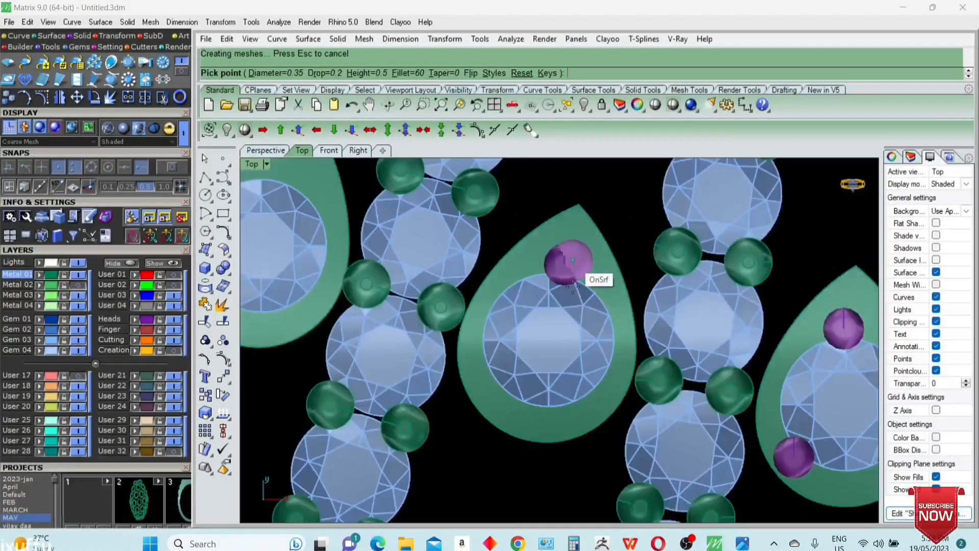
scroll(597, 404, "up", 3)
left_click(597, 412)
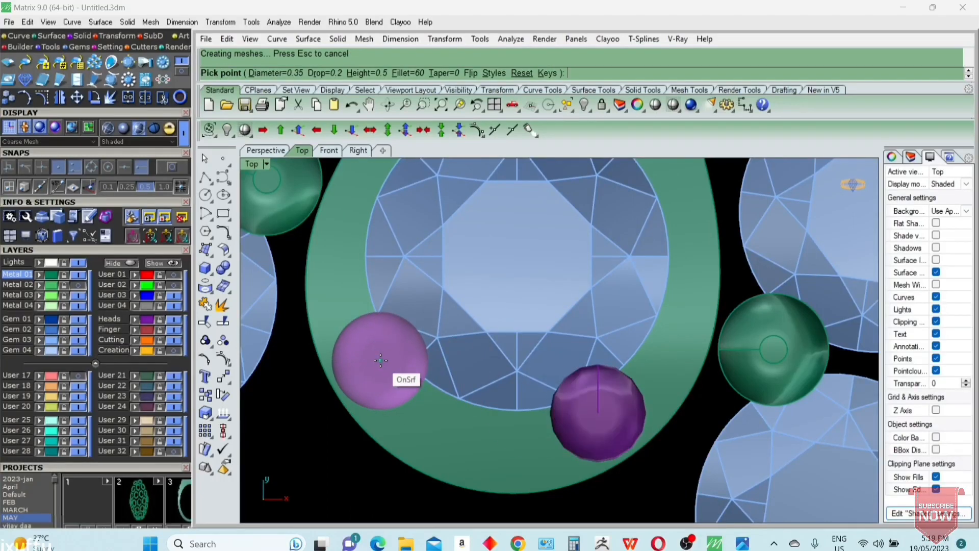
left_click(383, 364)
scroll(456, 316, "down", 3)
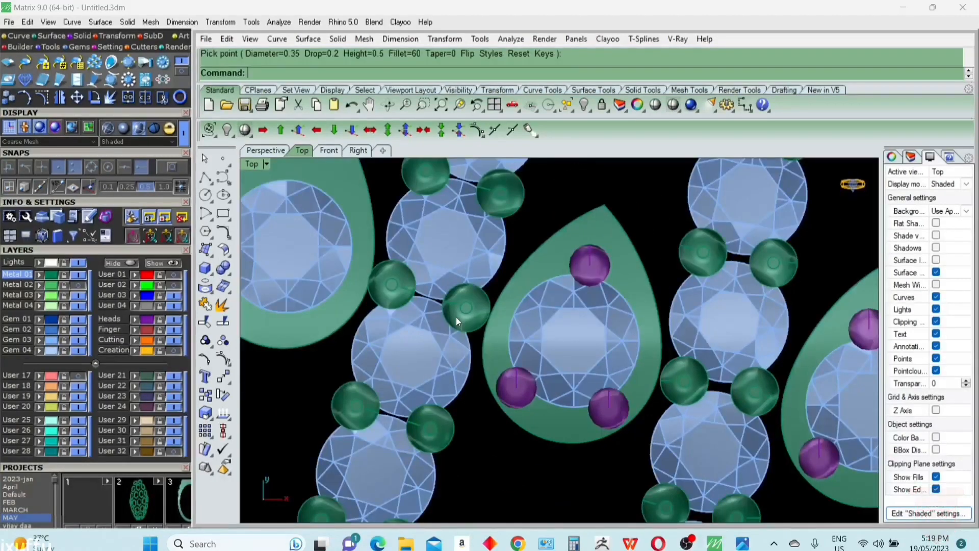
- Start placing prongs on the fifth small drop and open their taper value for editing
scroll(510, 275, "up", 3)
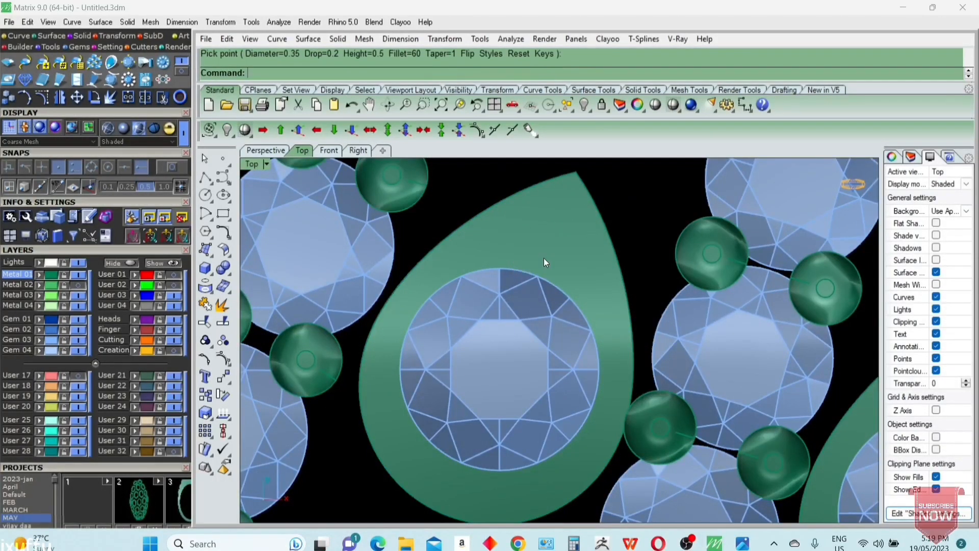
left_click(469, 73)
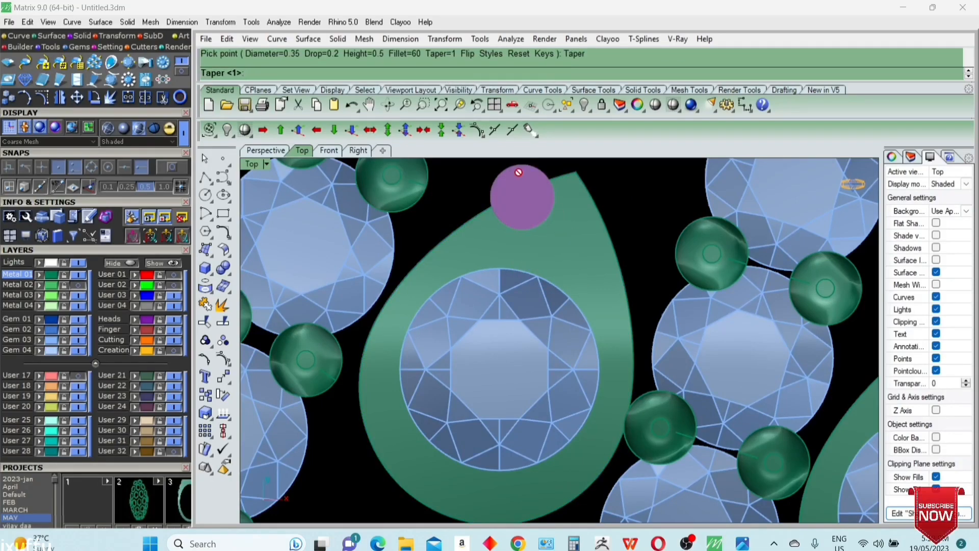